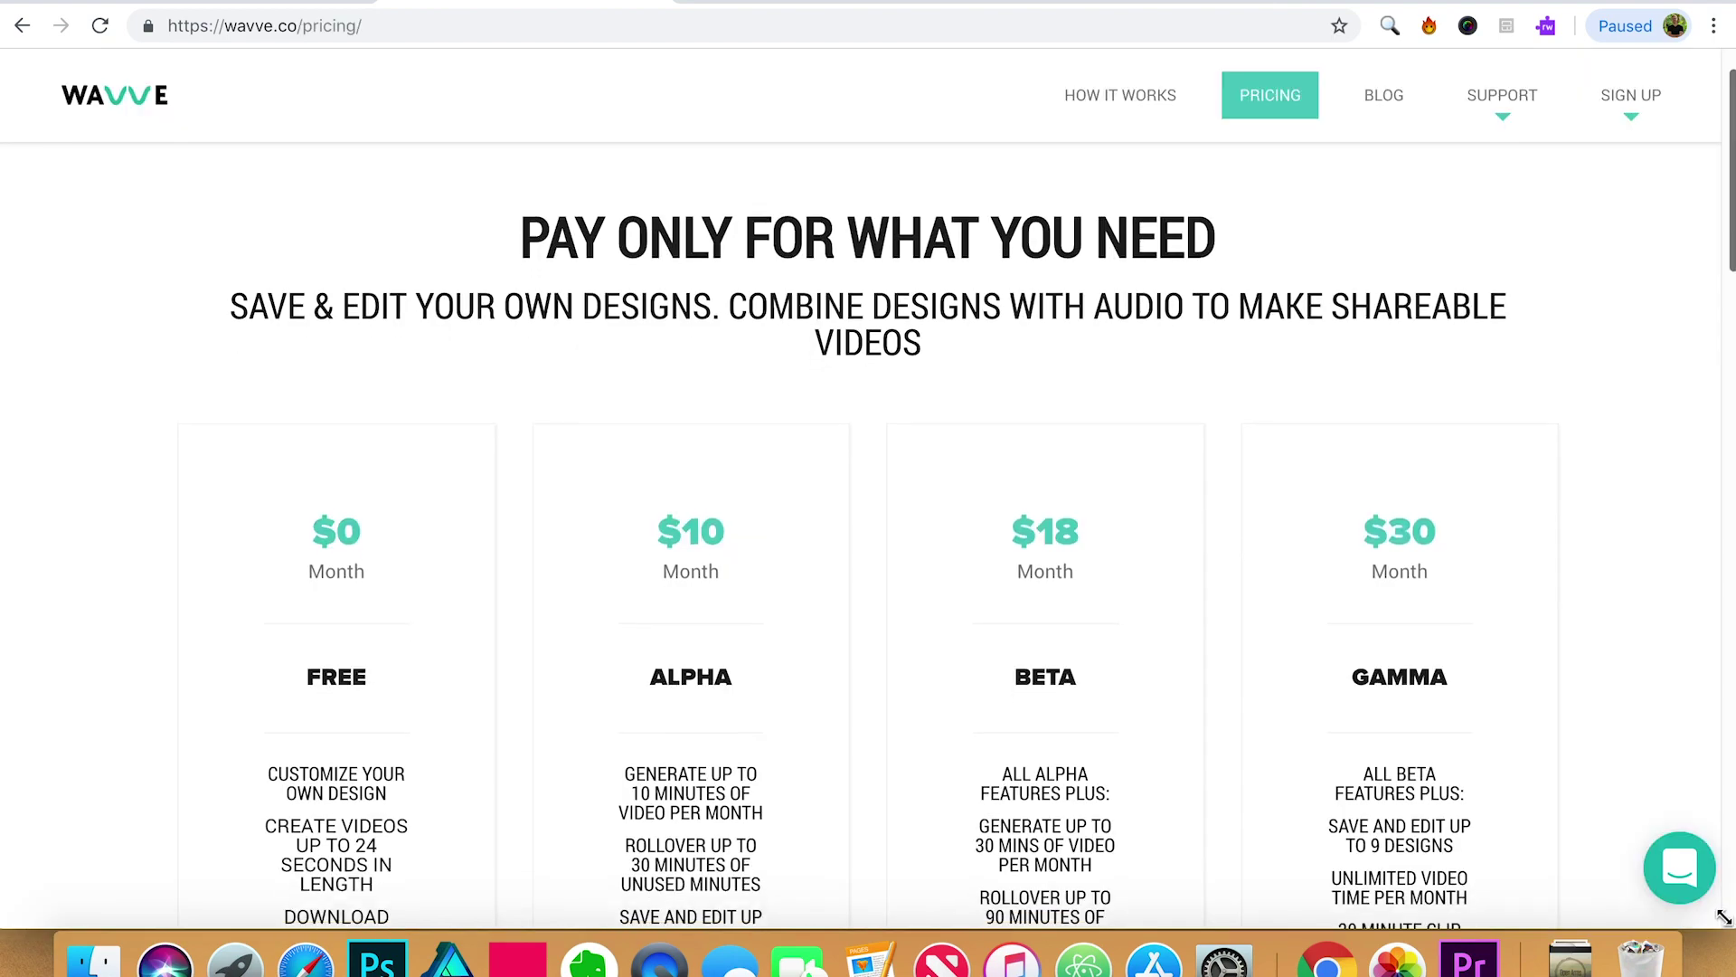
- Scroll down the new-video page to review the design and audio sections
{"action": "scroll", "coordinate": [1724, 918], "scroll_direction": "down", "scroll_amount": 3}
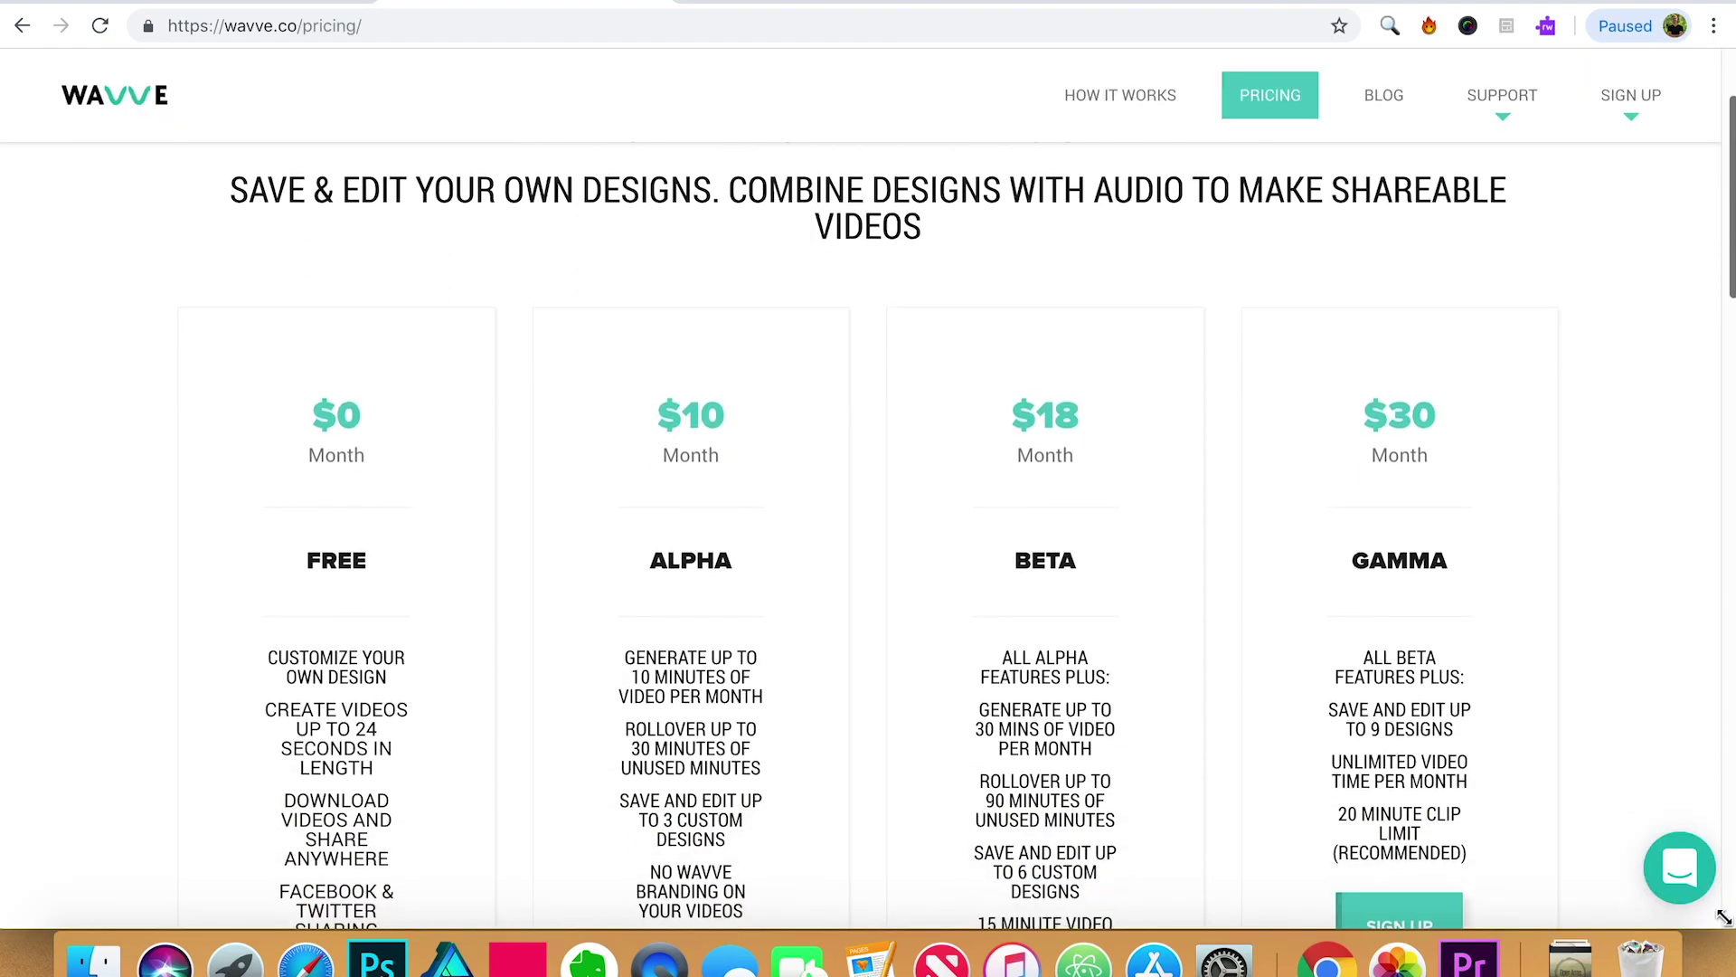
{"action": "scroll", "coordinate": [1724, 918], "scroll_direction": "down", "scroll_amount": 3}
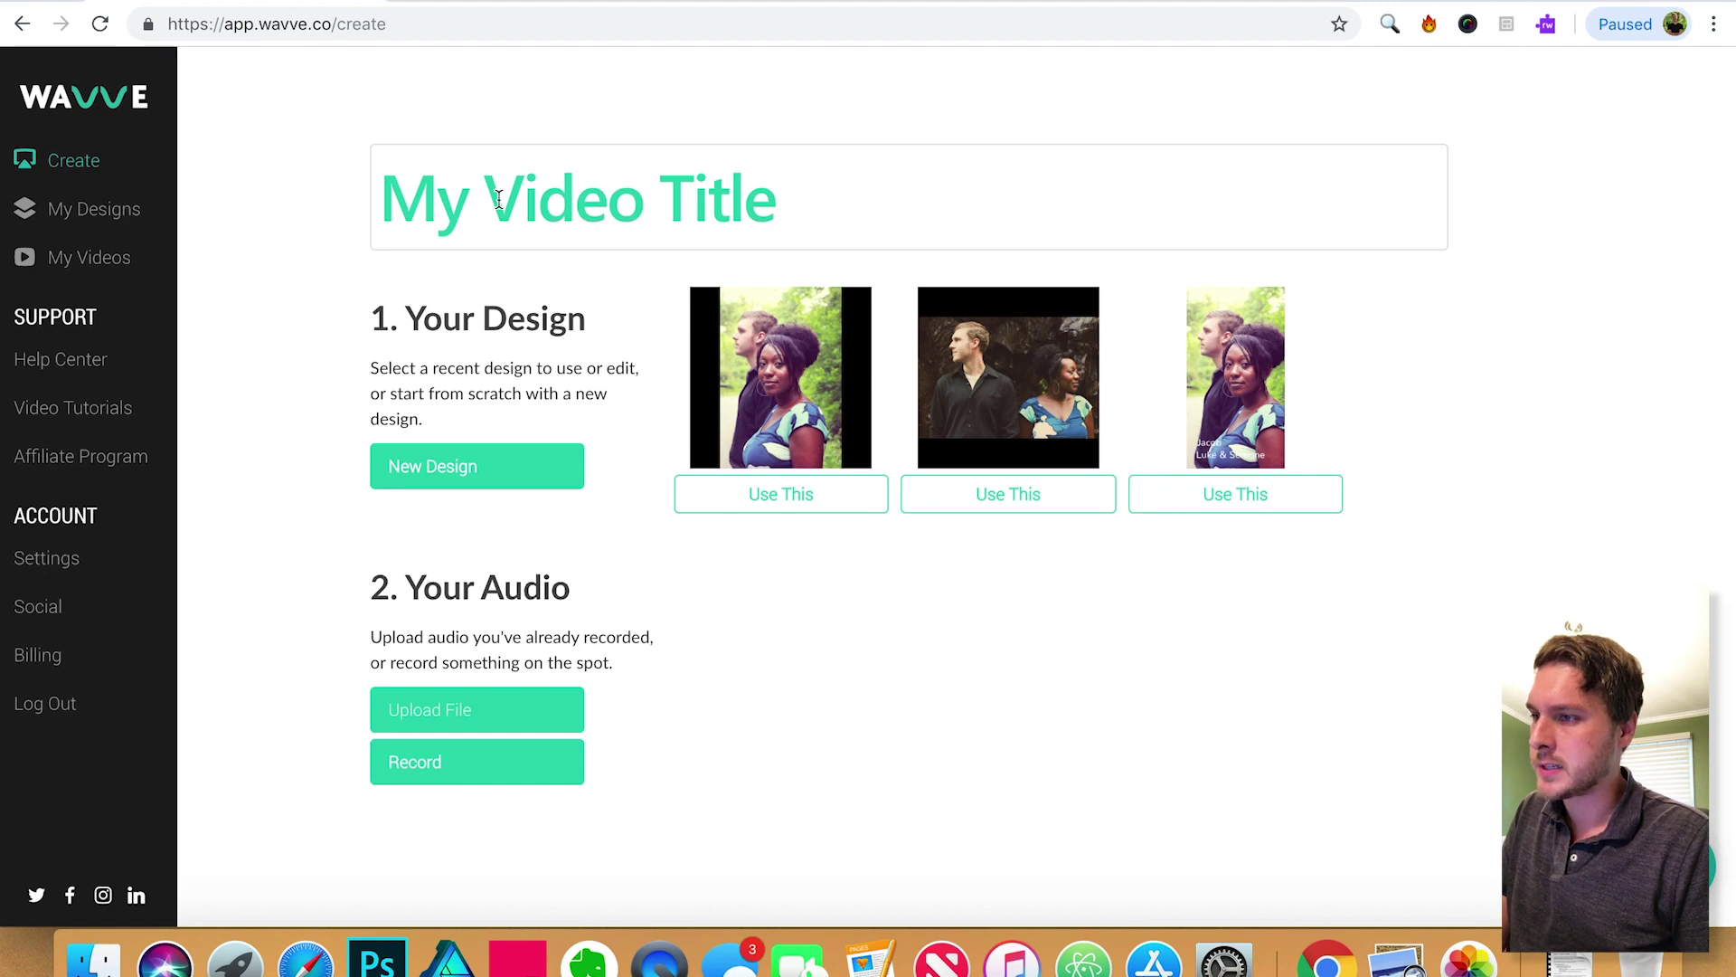
- Replace 'Video Title' with 'Awesome Video' so the title reads 'My Awesome Video'
{"action": "left_click_drag", "start_coordinate": [499, 199], "coordinate": [816, 184]}
{"action": "type", "text": "Aw3"}
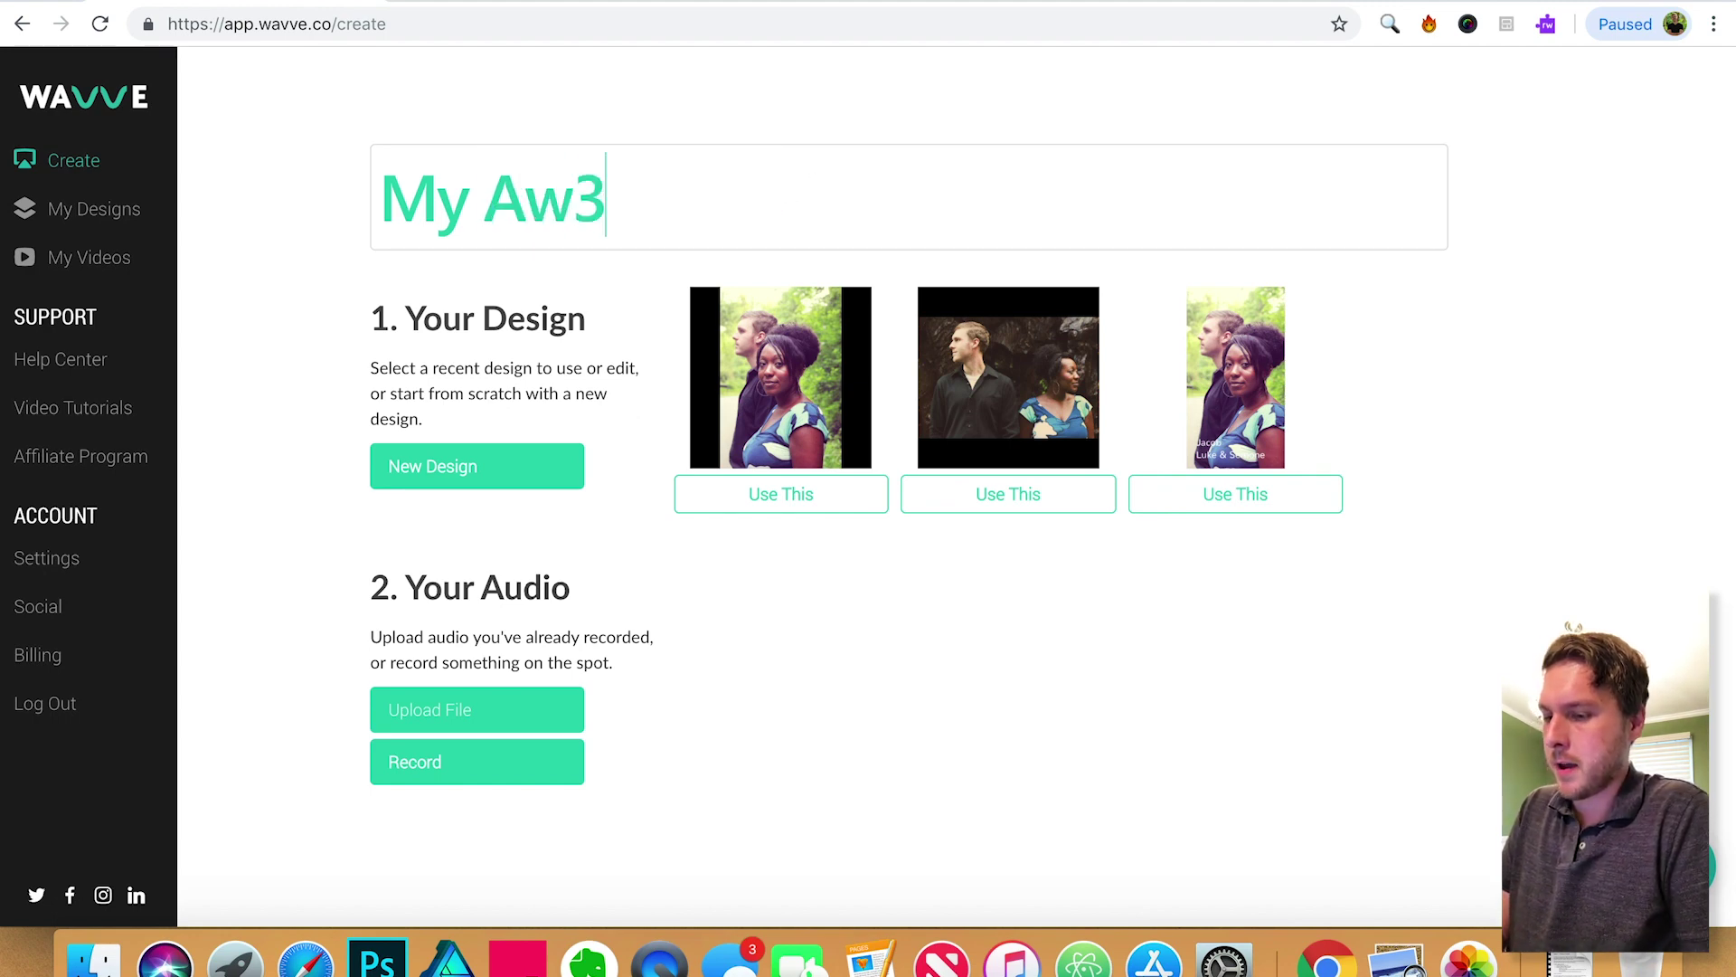
{"action": "key", "text": "BackSpace"}
{"action": "type", "text": "esome"}
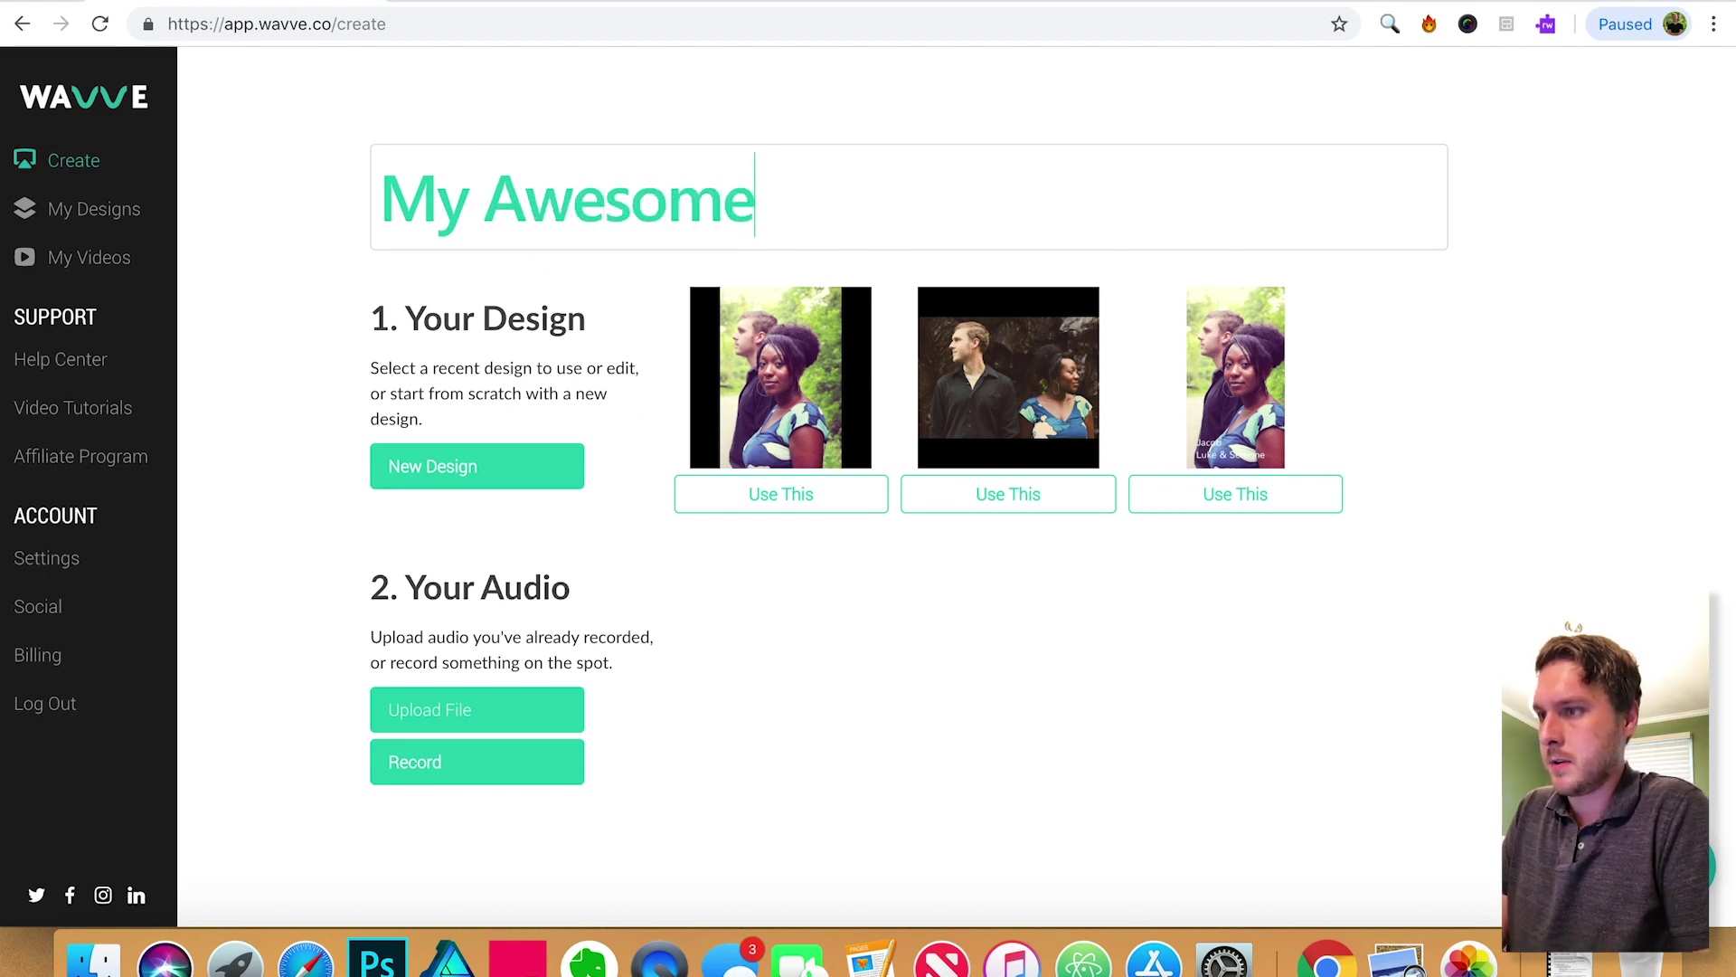
{"action": "type", "text": " Video"}
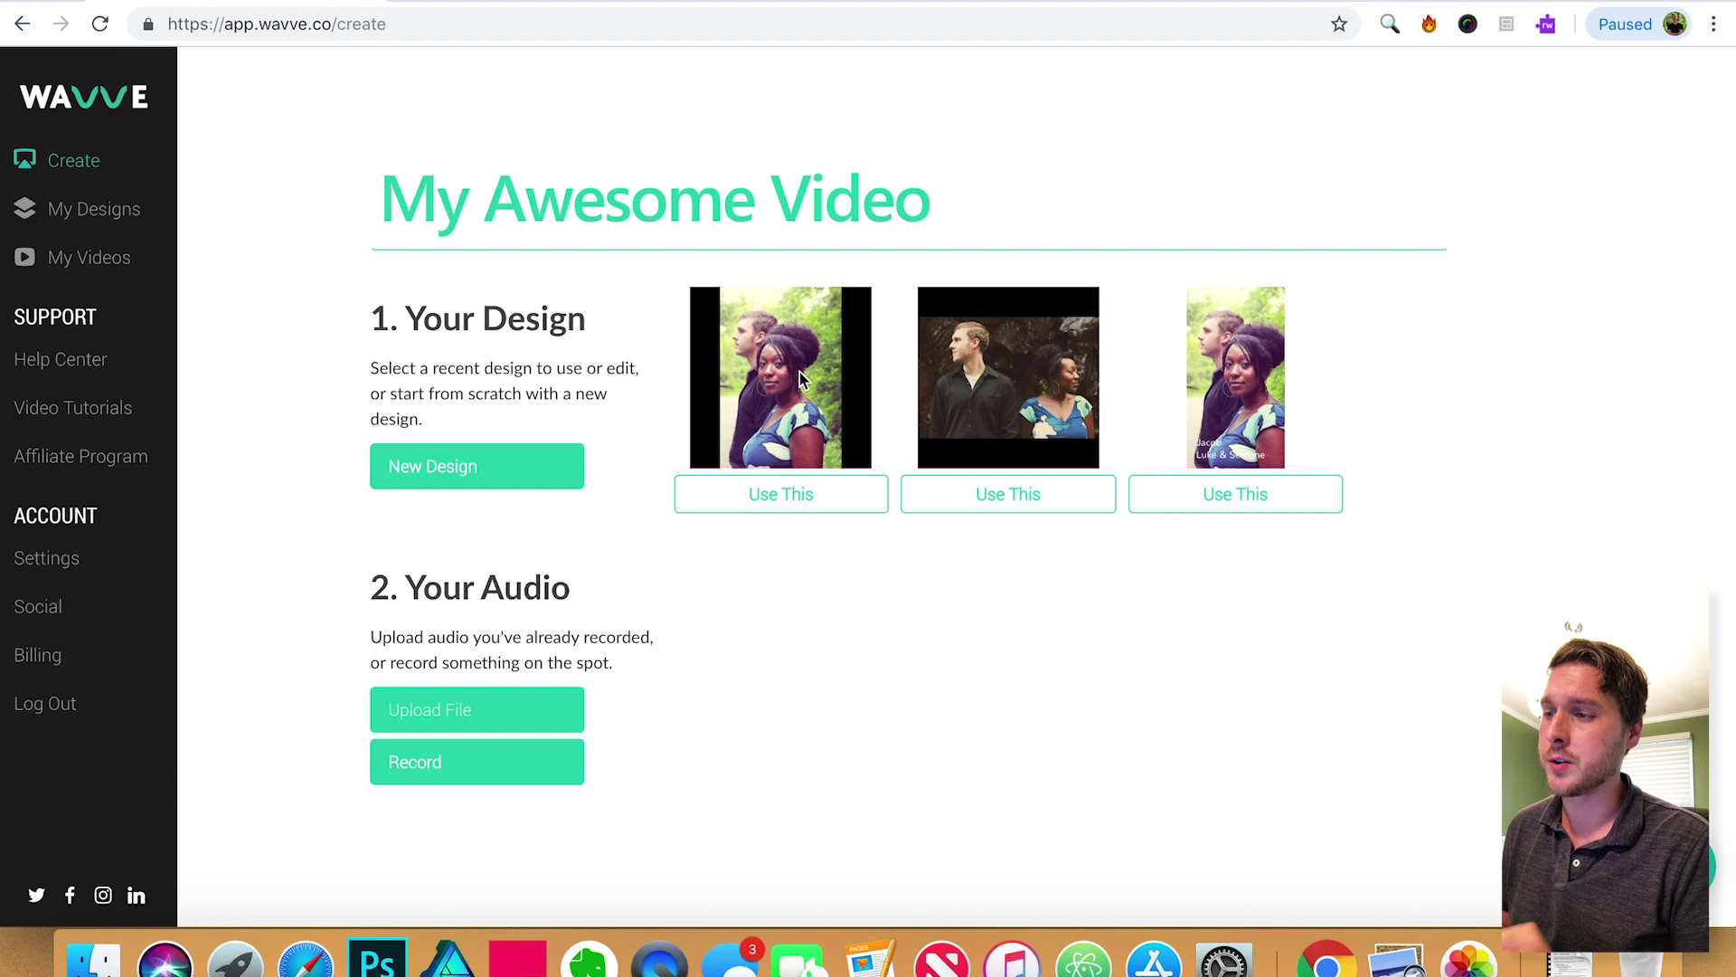
- Start a new design with square 1080 × 1080 dimensions and continue to the background step
{"action": "left_click", "coordinate": [456, 486]}
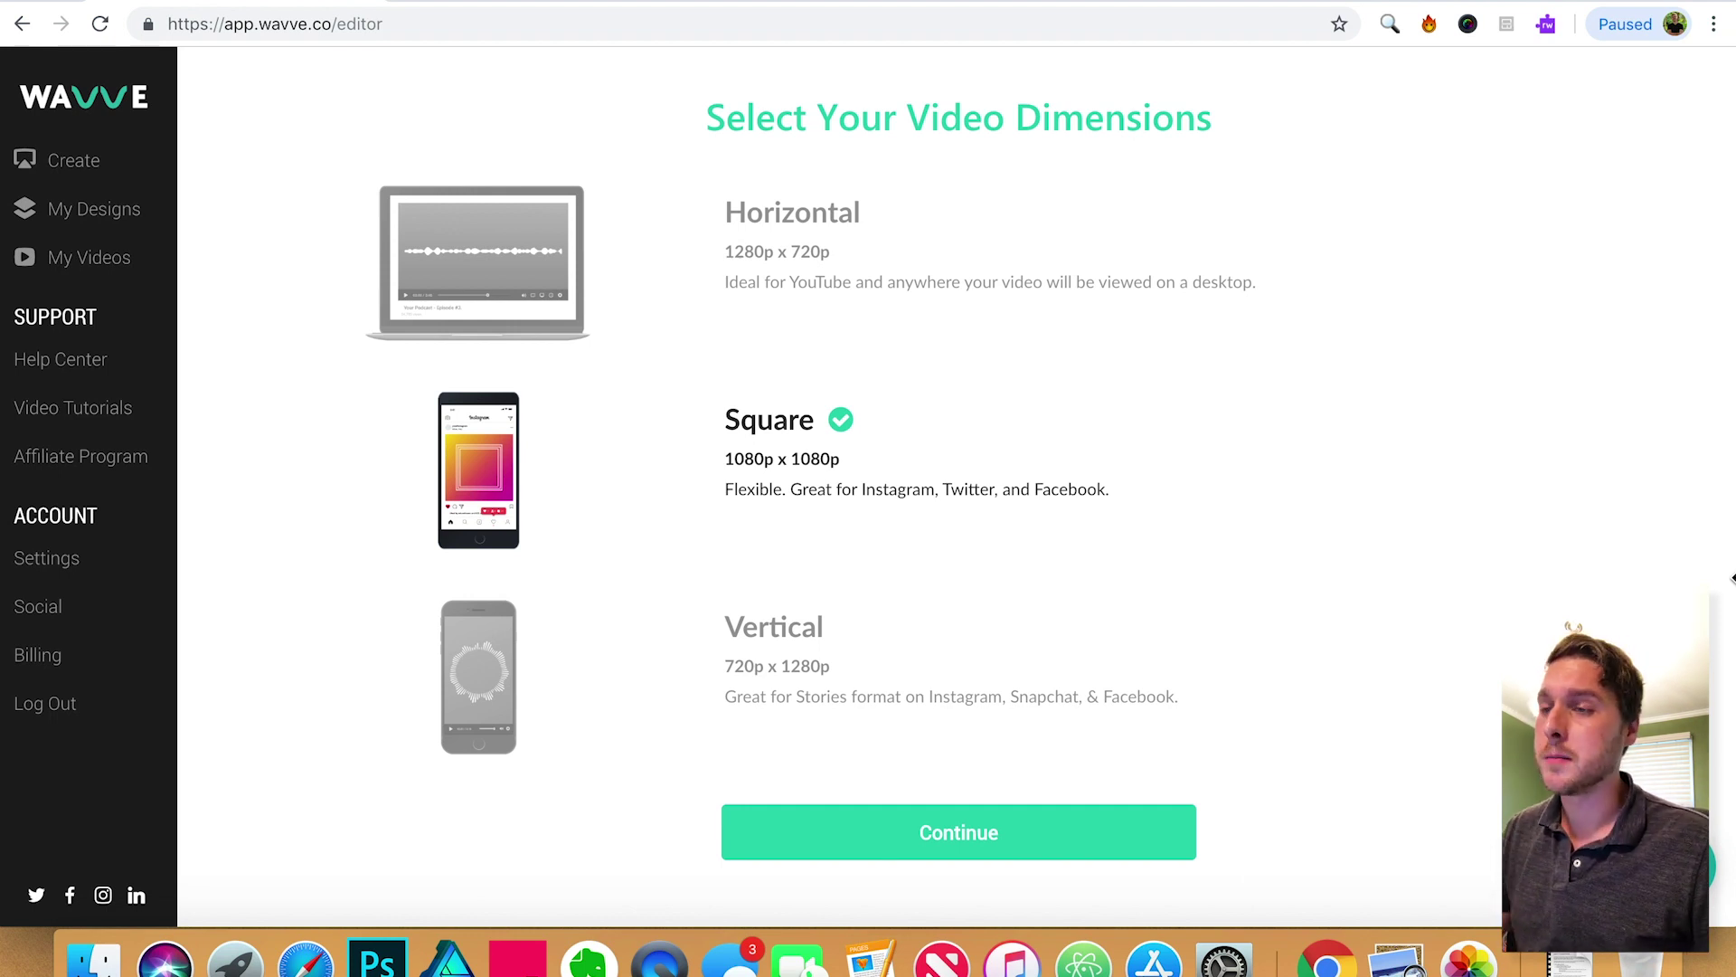
{"action": "left_click_drag", "start_coordinate": [932, 256], "coordinate": [833, 282]}
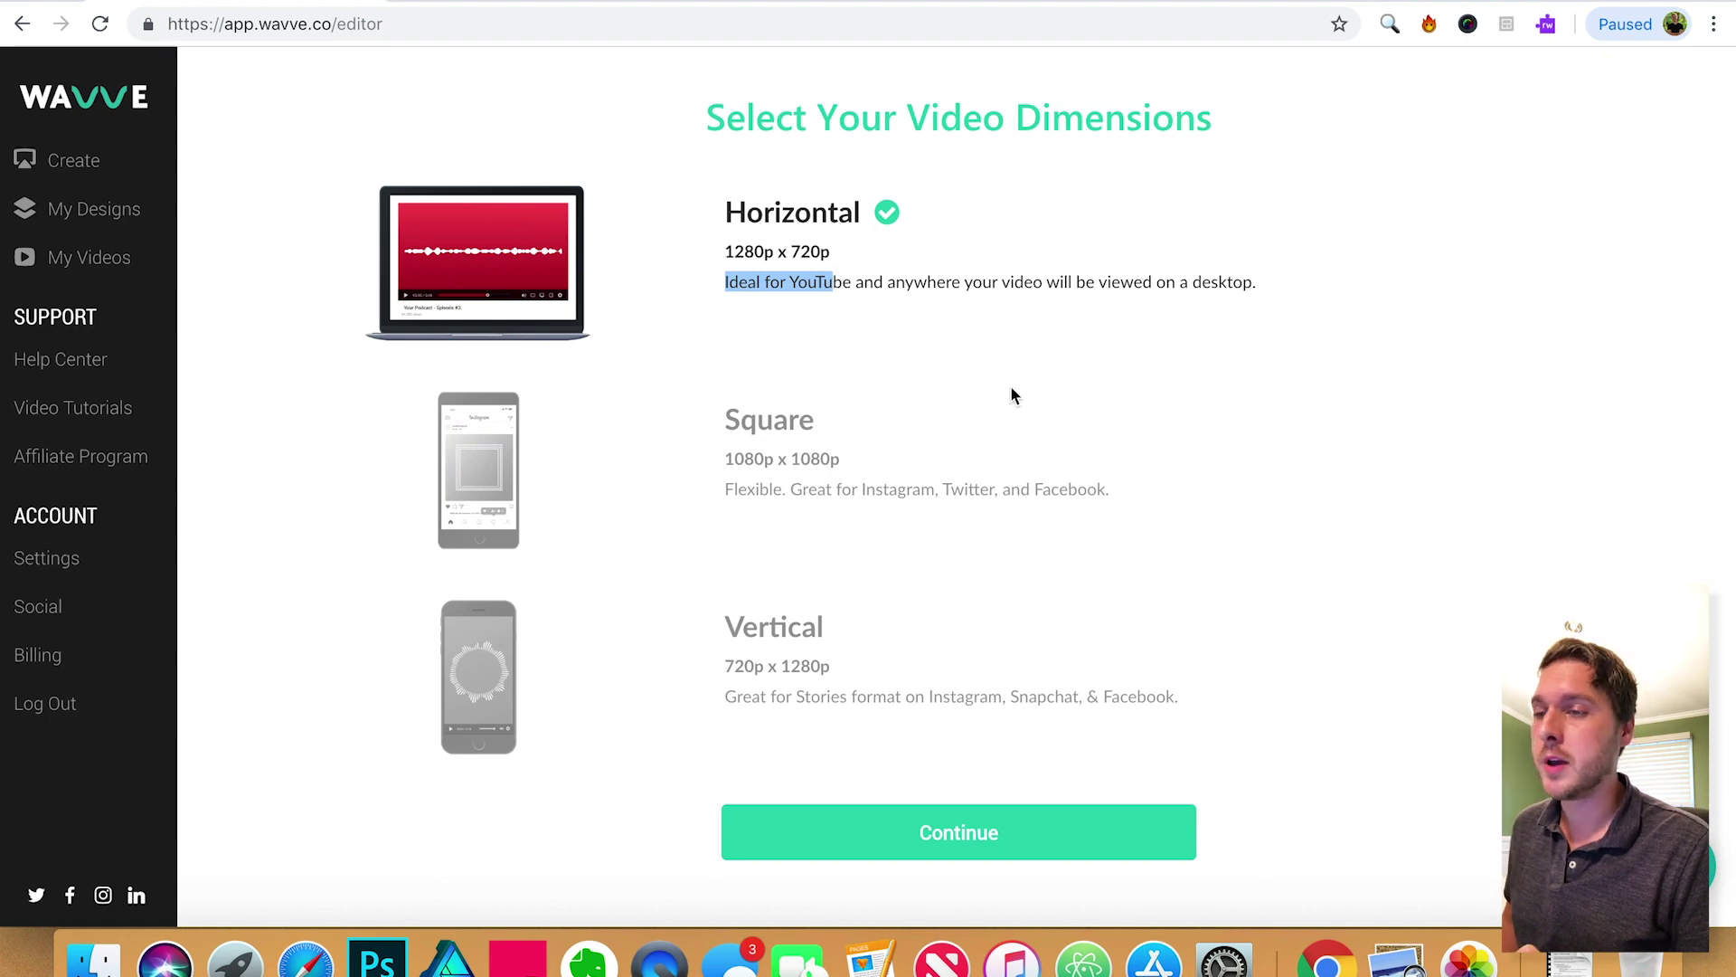
{"action": "left_click", "coordinate": [900, 488]}
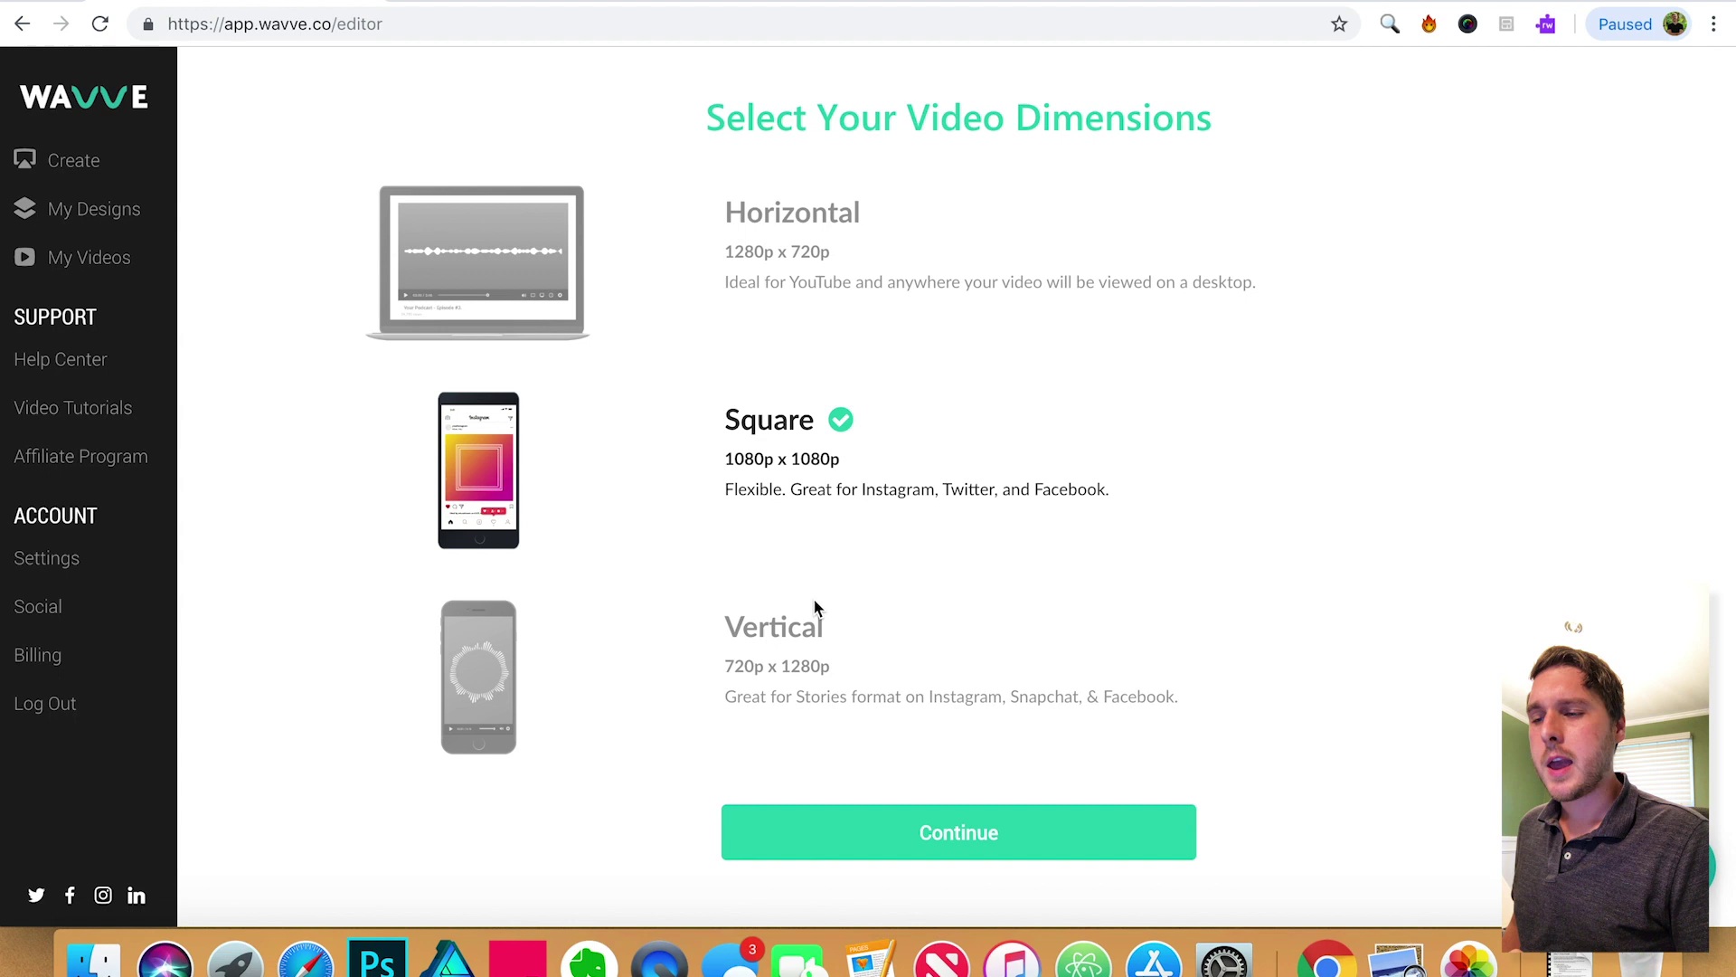
{"action": "left_click", "coordinate": [809, 669]}
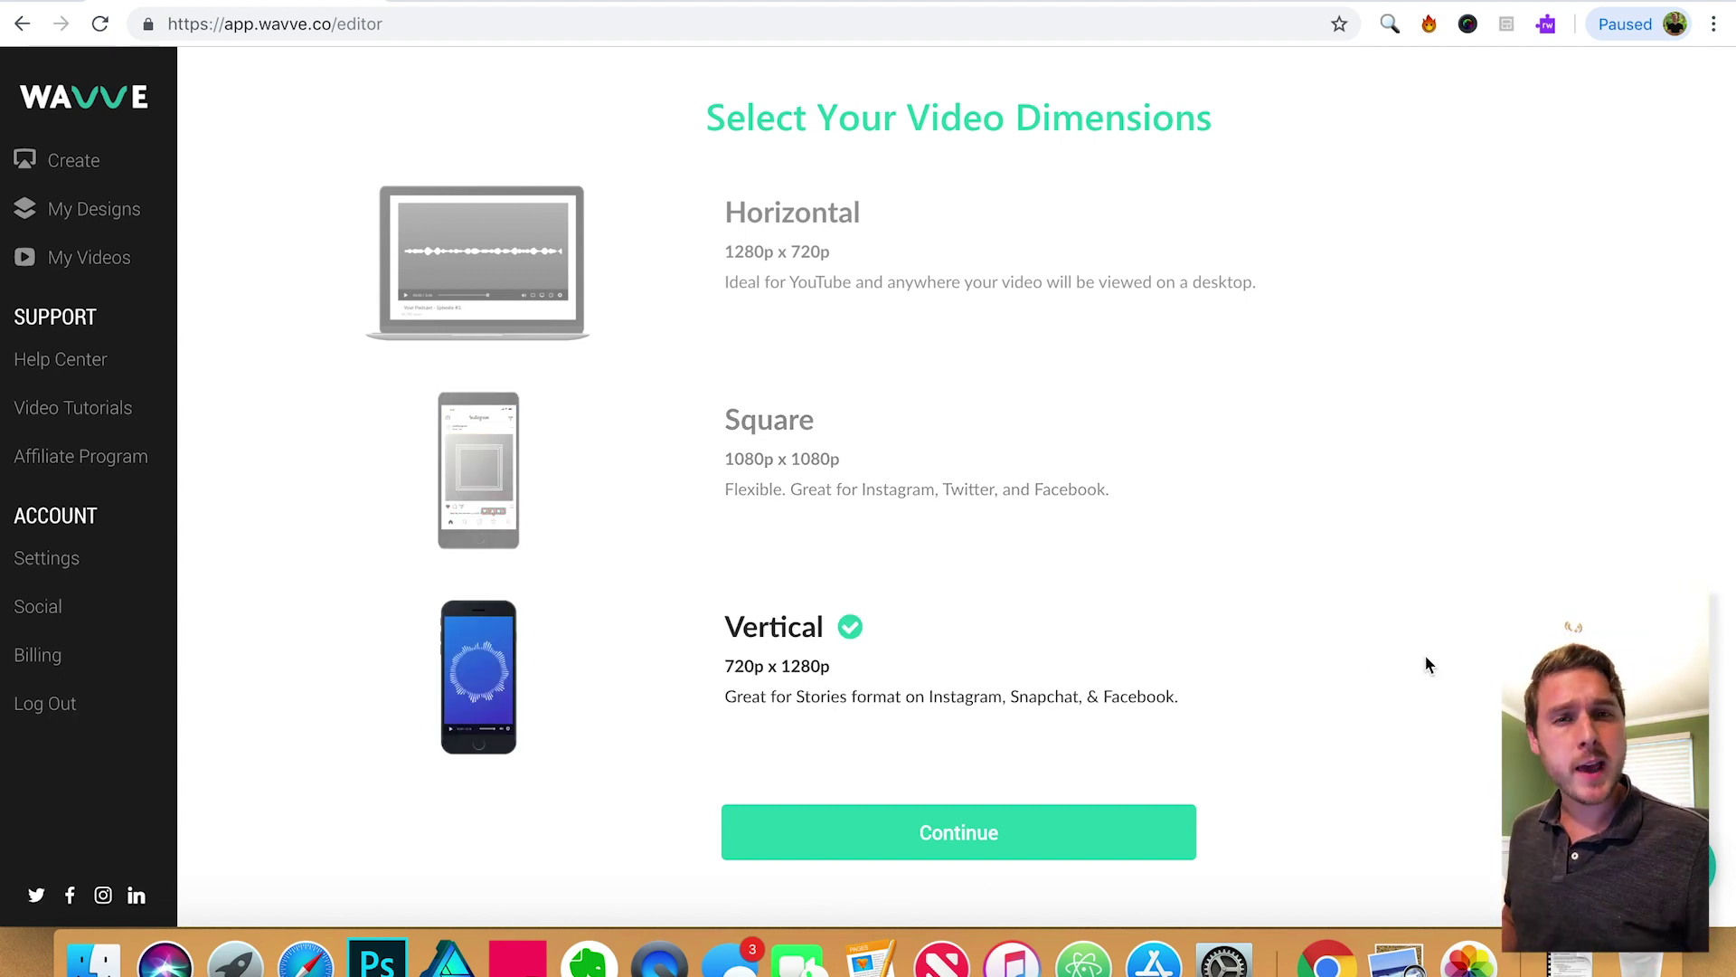
{"action": "left_click", "coordinate": [767, 427]}
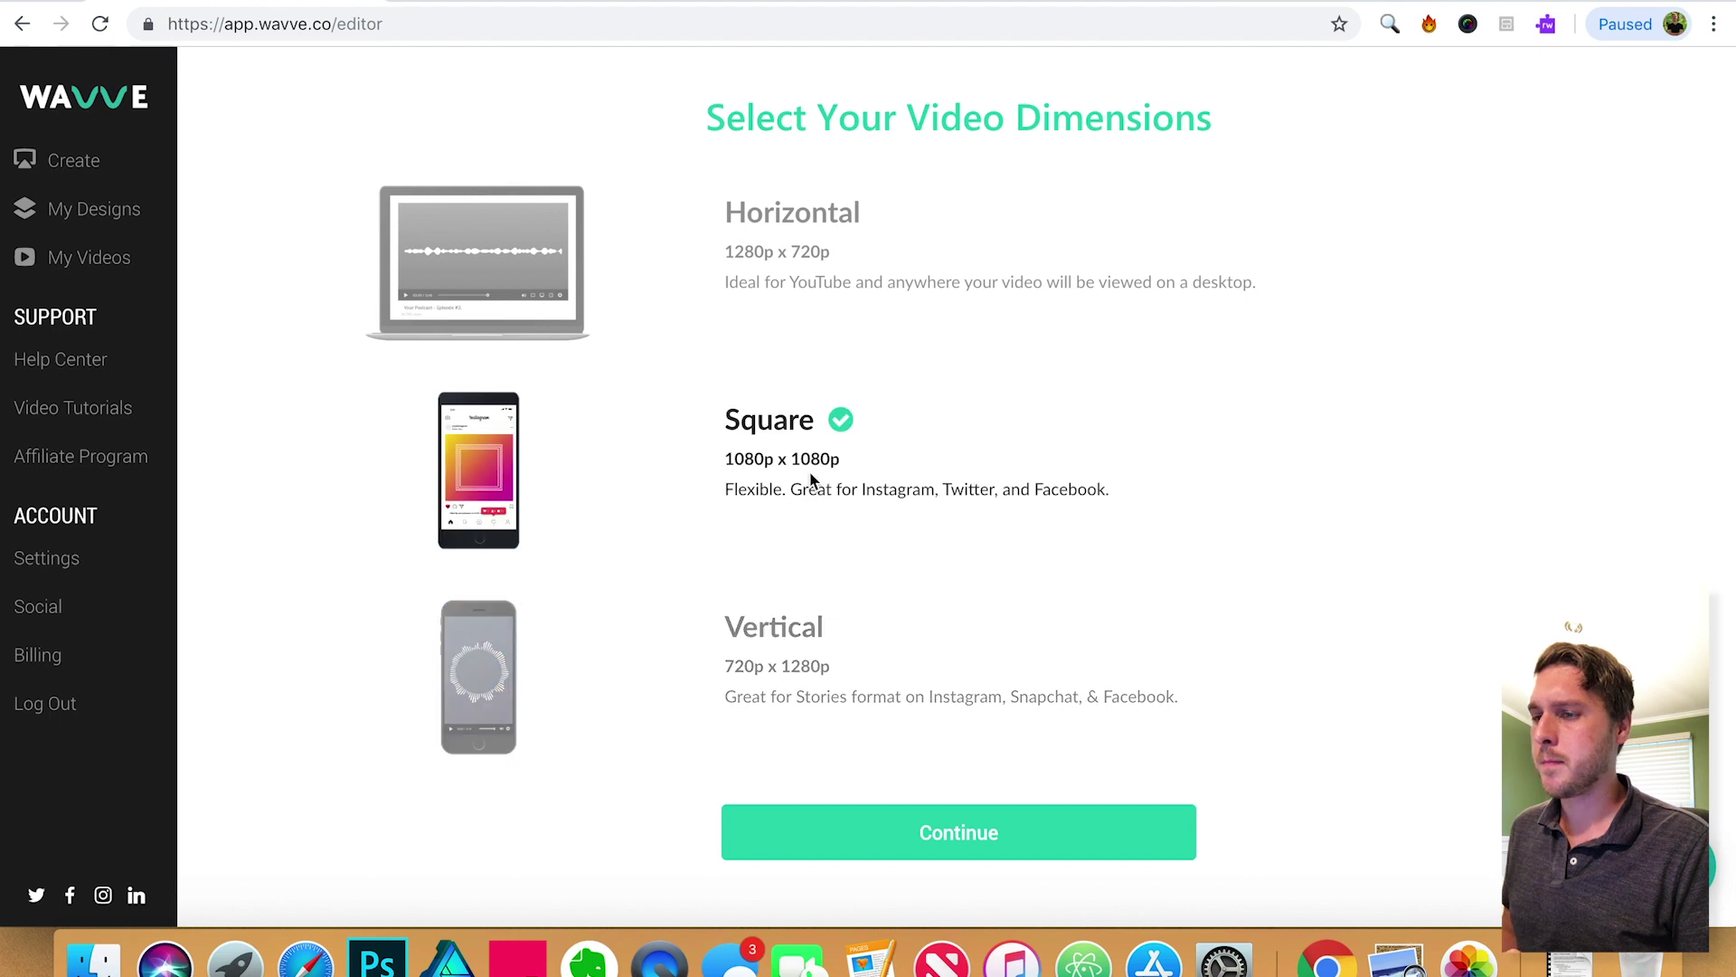
{"action": "left_click", "coordinate": [1082, 830]}
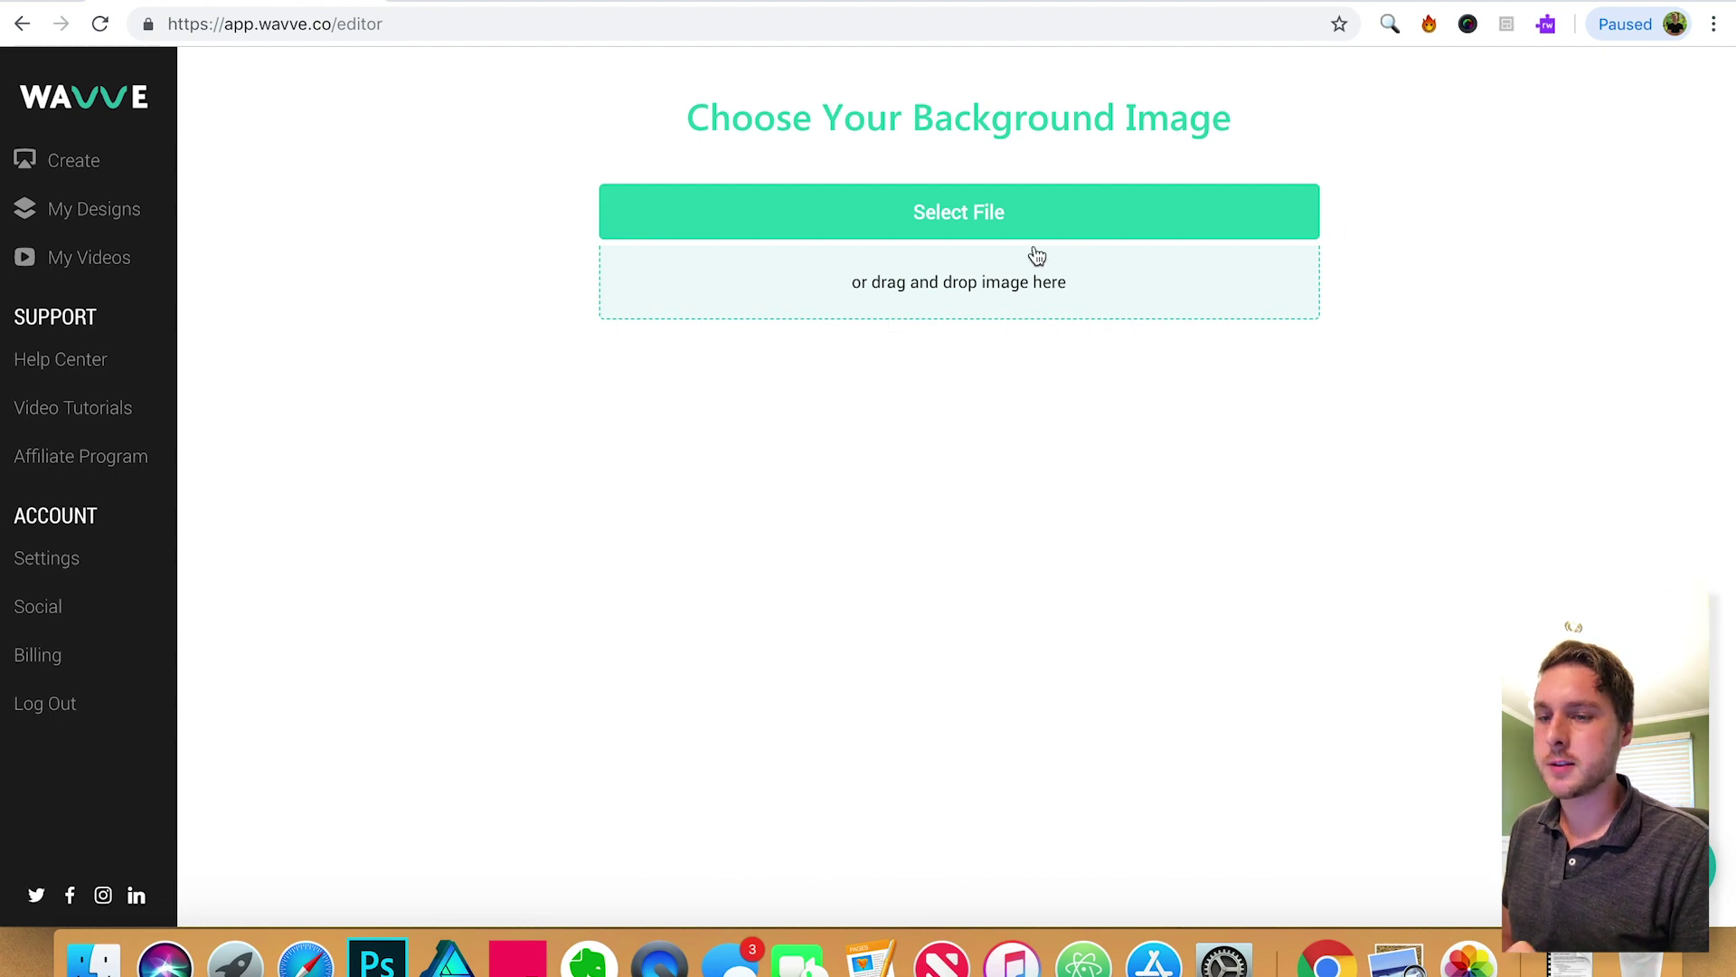
- Use openarmscover.png from Downloads as the background and rename the card to 'My Design'
{"action": "left_click", "coordinate": [1574, 964]}
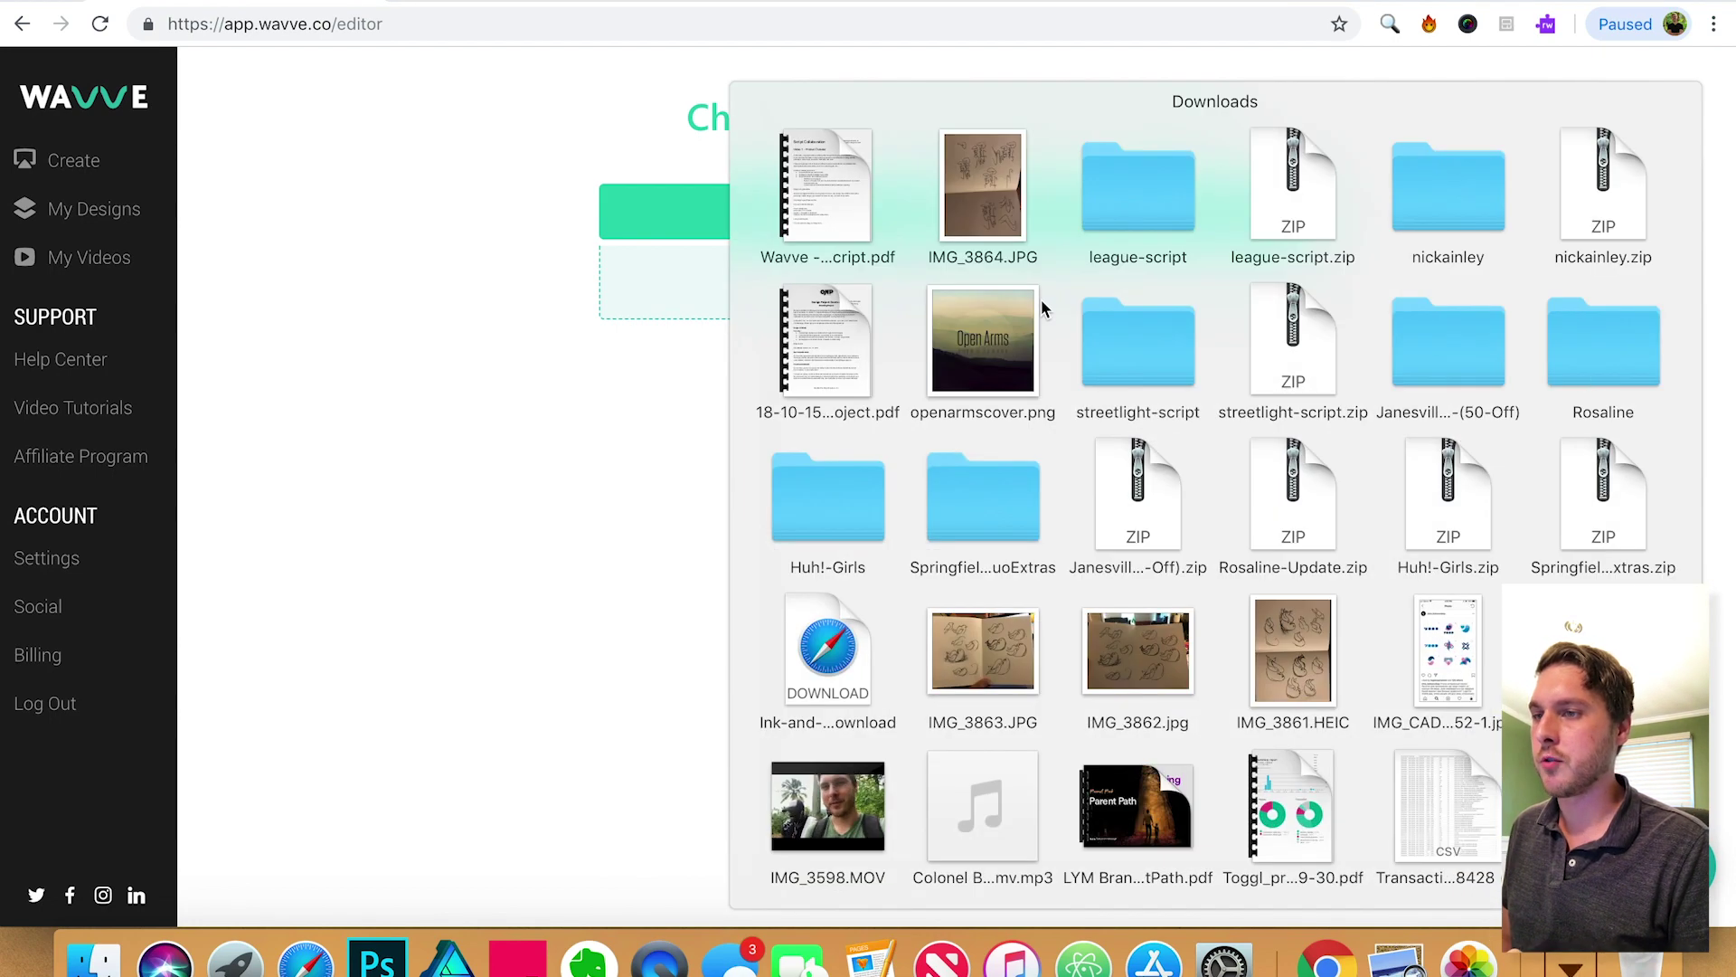
{"action": "left_click_drag", "start_coordinate": [997, 350], "coordinate": [1011, 254]}
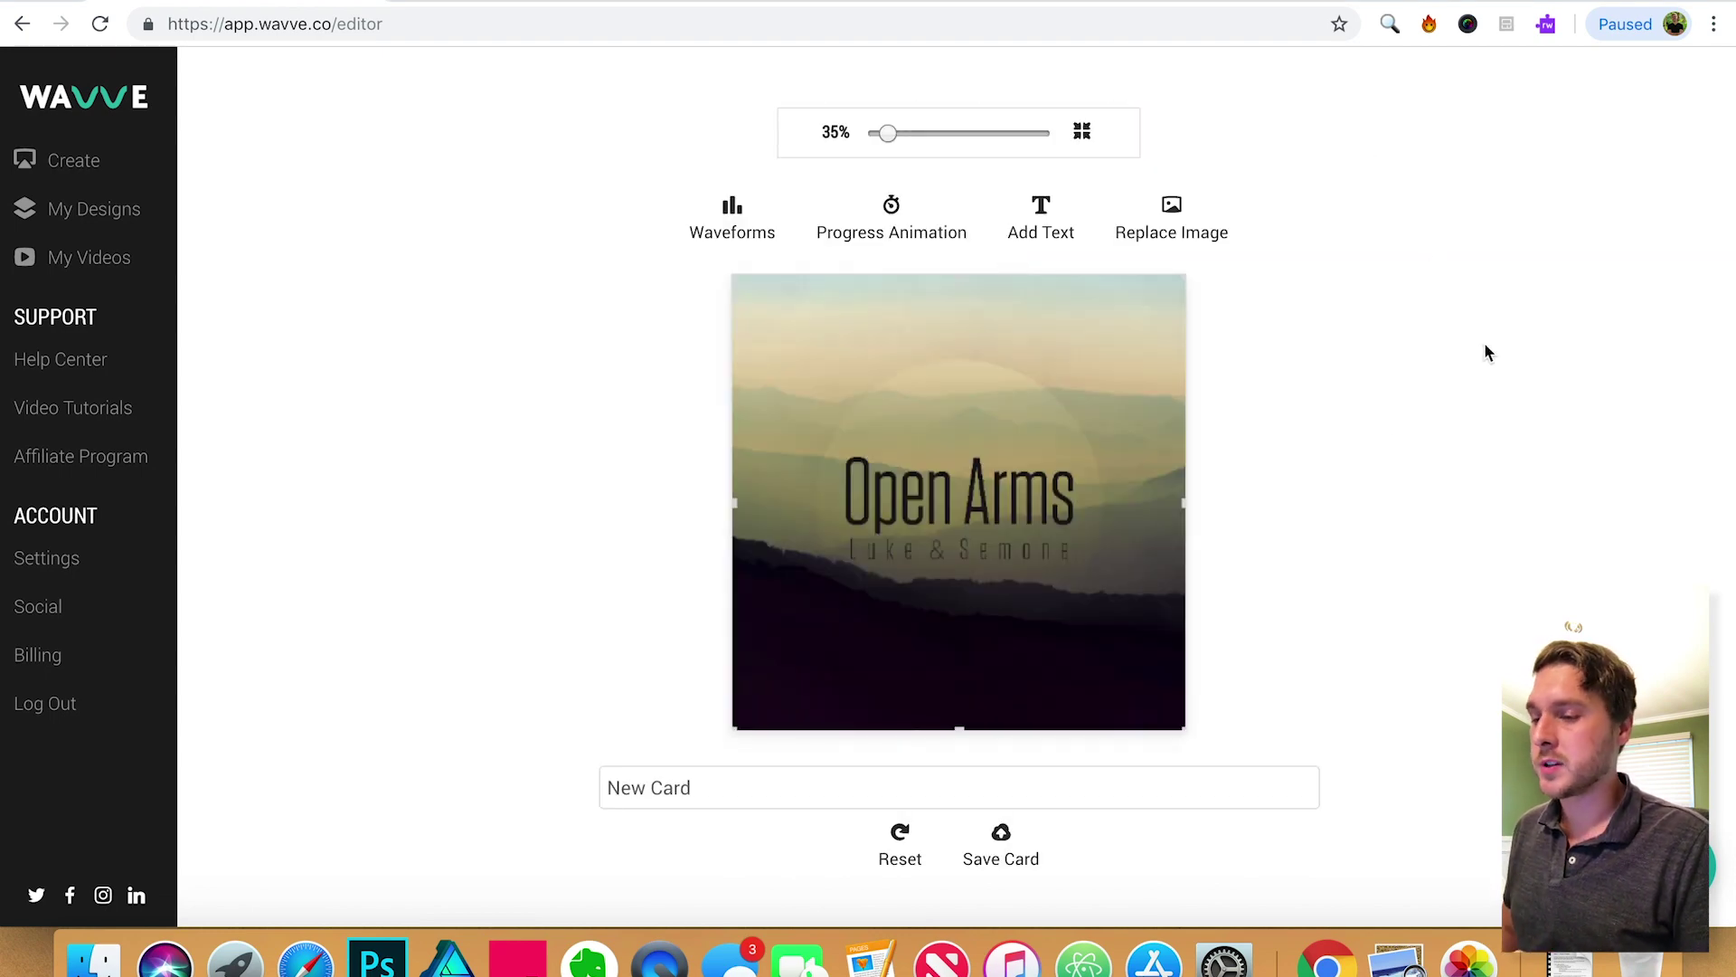
{"action": "triple_click", "coordinate": [738, 783]}
{"action": "type", "text": "My Design"}
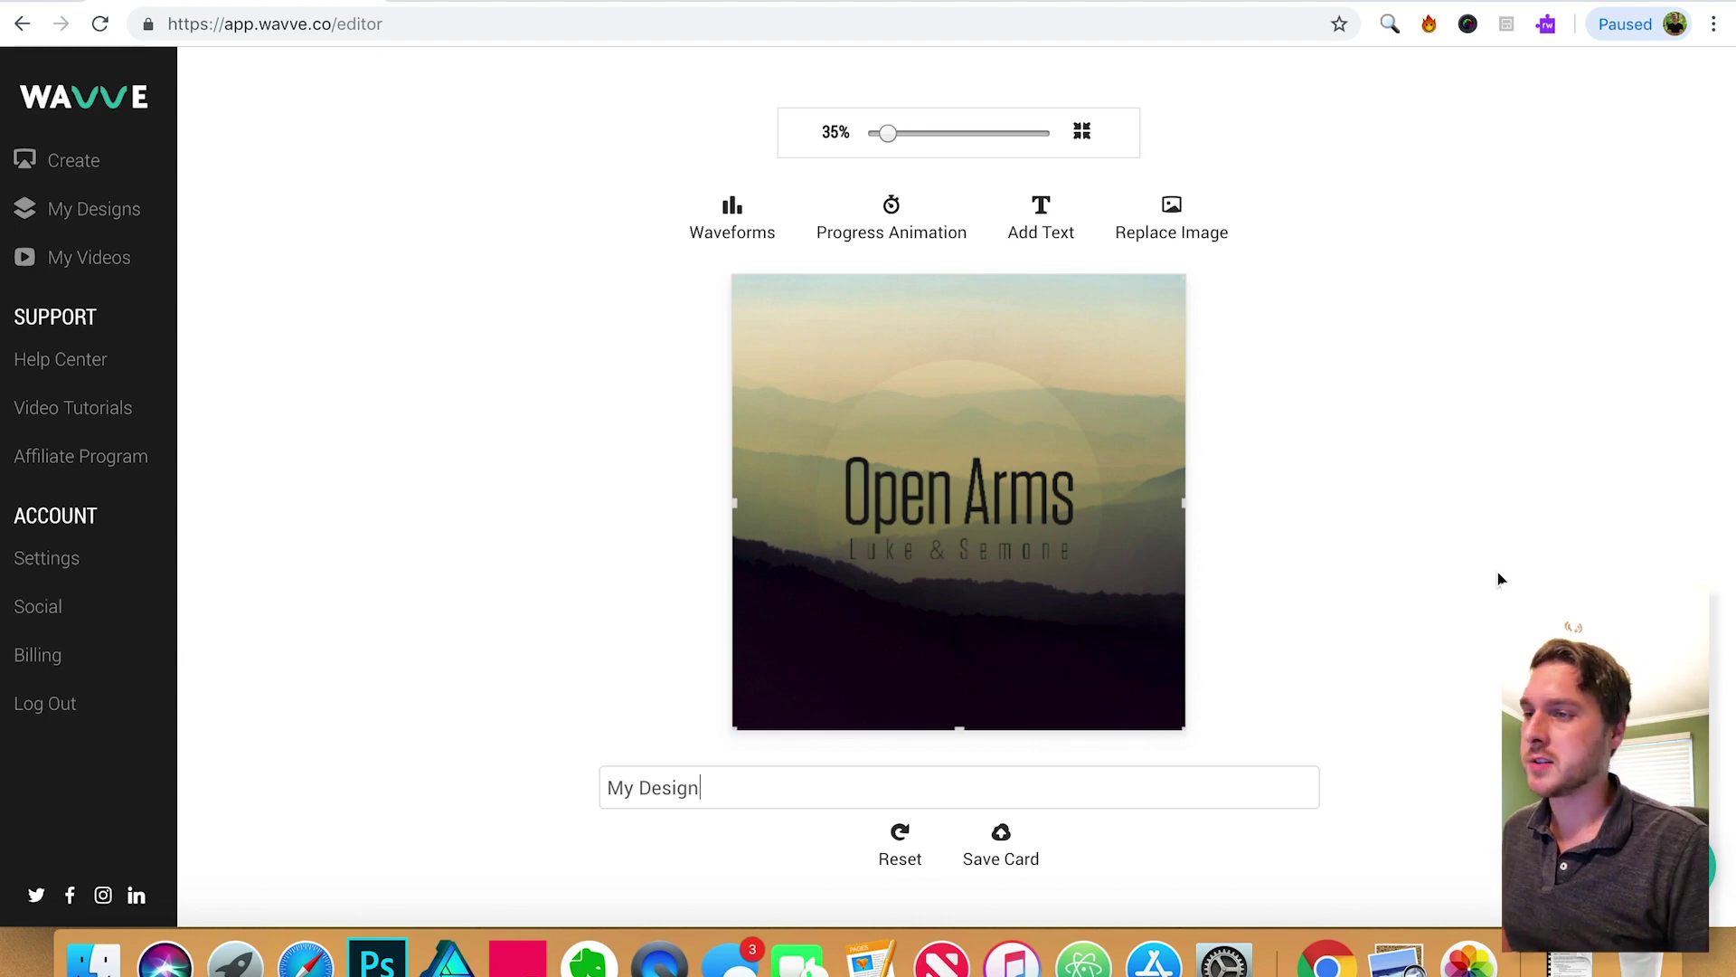
- Try the wavy, double-circle and dotted waveform styles, then apply circular bars
{"action": "left_click", "coordinate": [730, 210]}
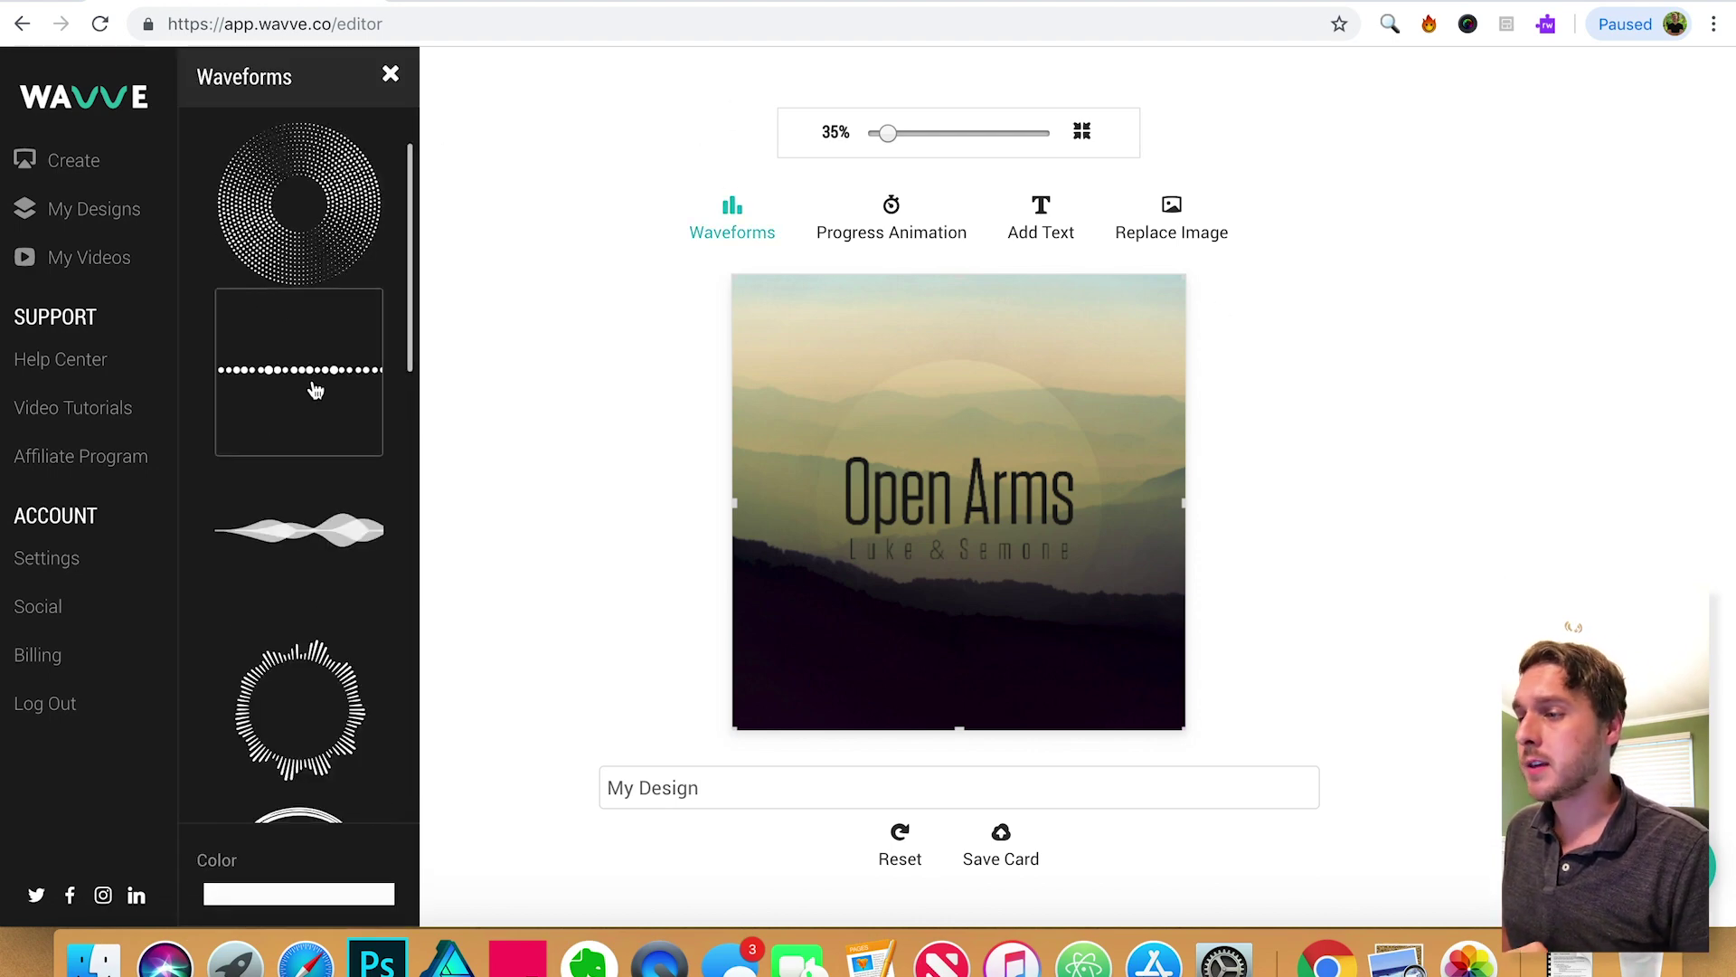
{"action": "scroll", "coordinate": [316, 389], "scroll_direction": "down", "scroll_amount": 5}
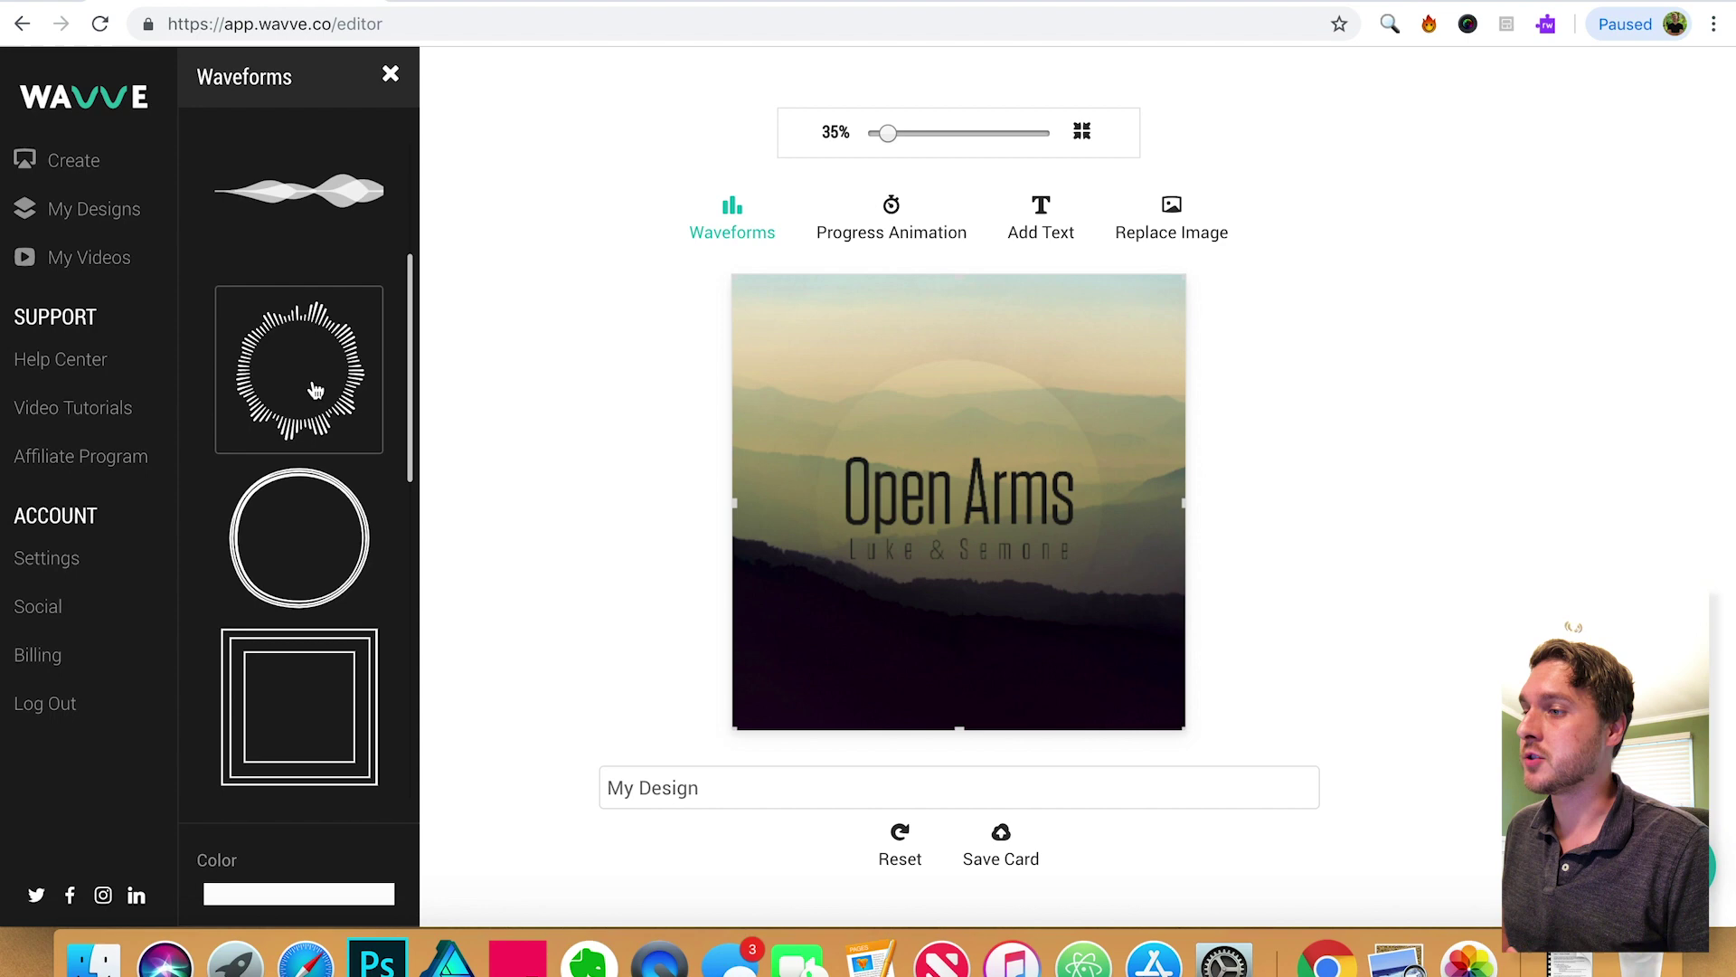
{"action": "left_click", "coordinate": [316, 222]}
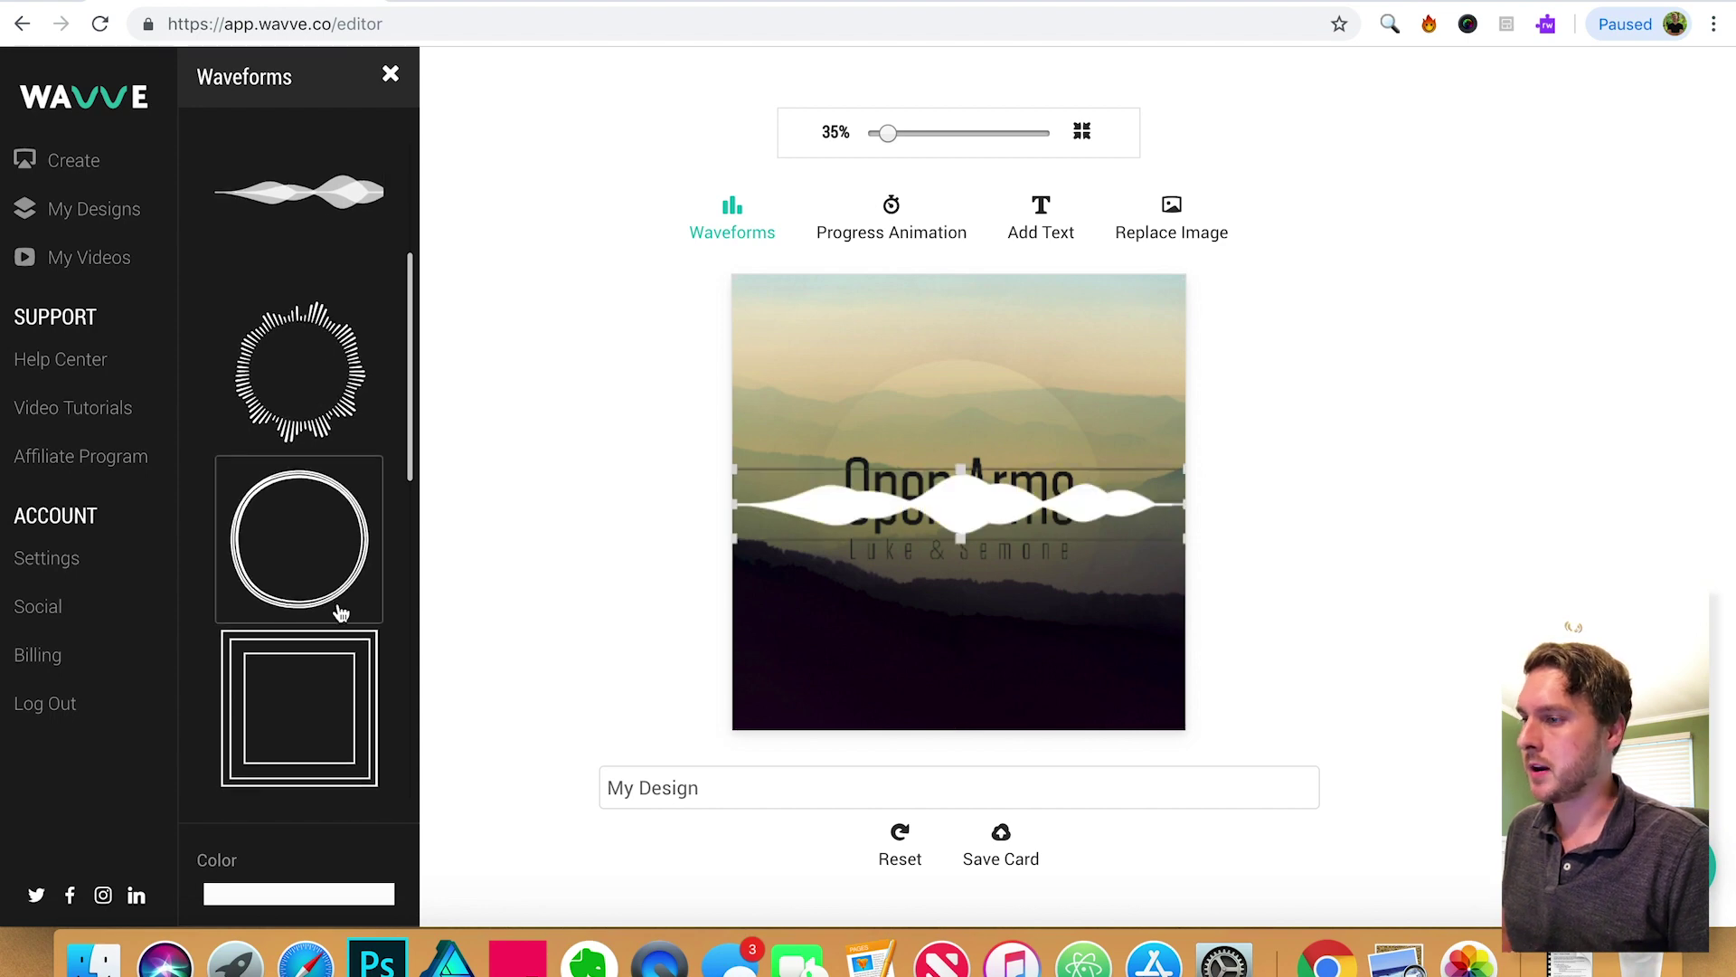
{"action": "scroll", "coordinate": [339, 597], "scroll_direction": "down", "scroll_amount": 1}
{"action": "left_click", "coordinate": [335, 555]}
{"action": "scroll", "coordinate": [334, 555], "scroll_direction": "up", "scroll_amount": 5}
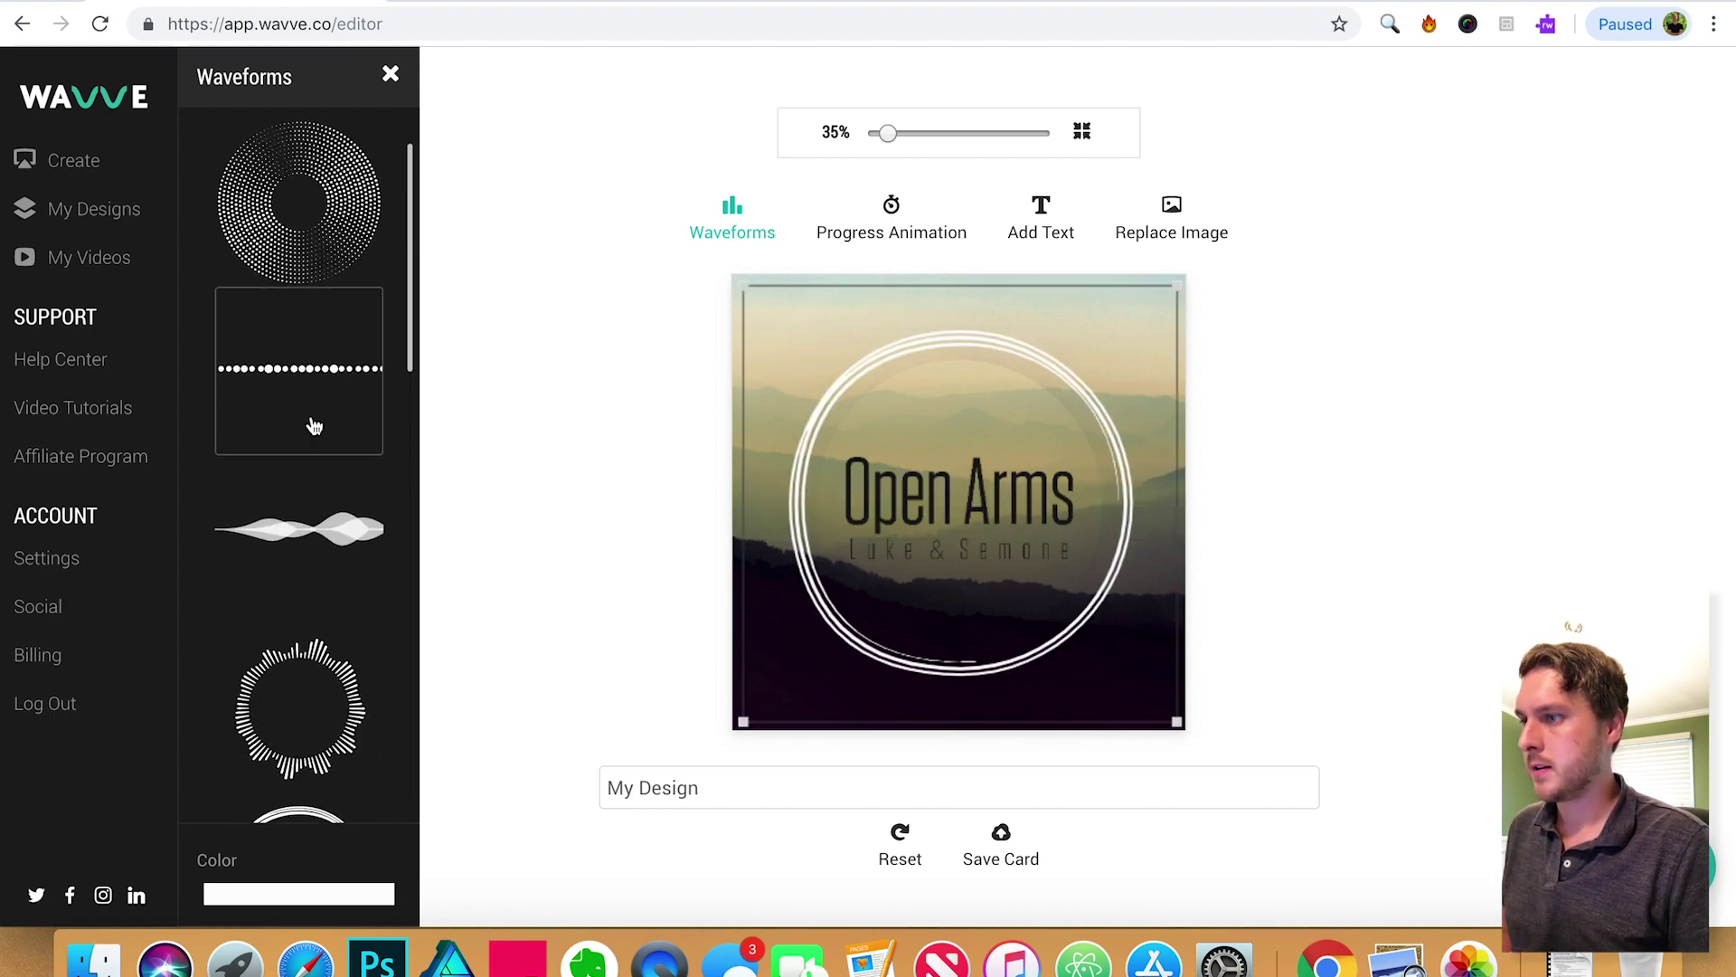
{"action": "left_click", "coordinate": [321, 380]}
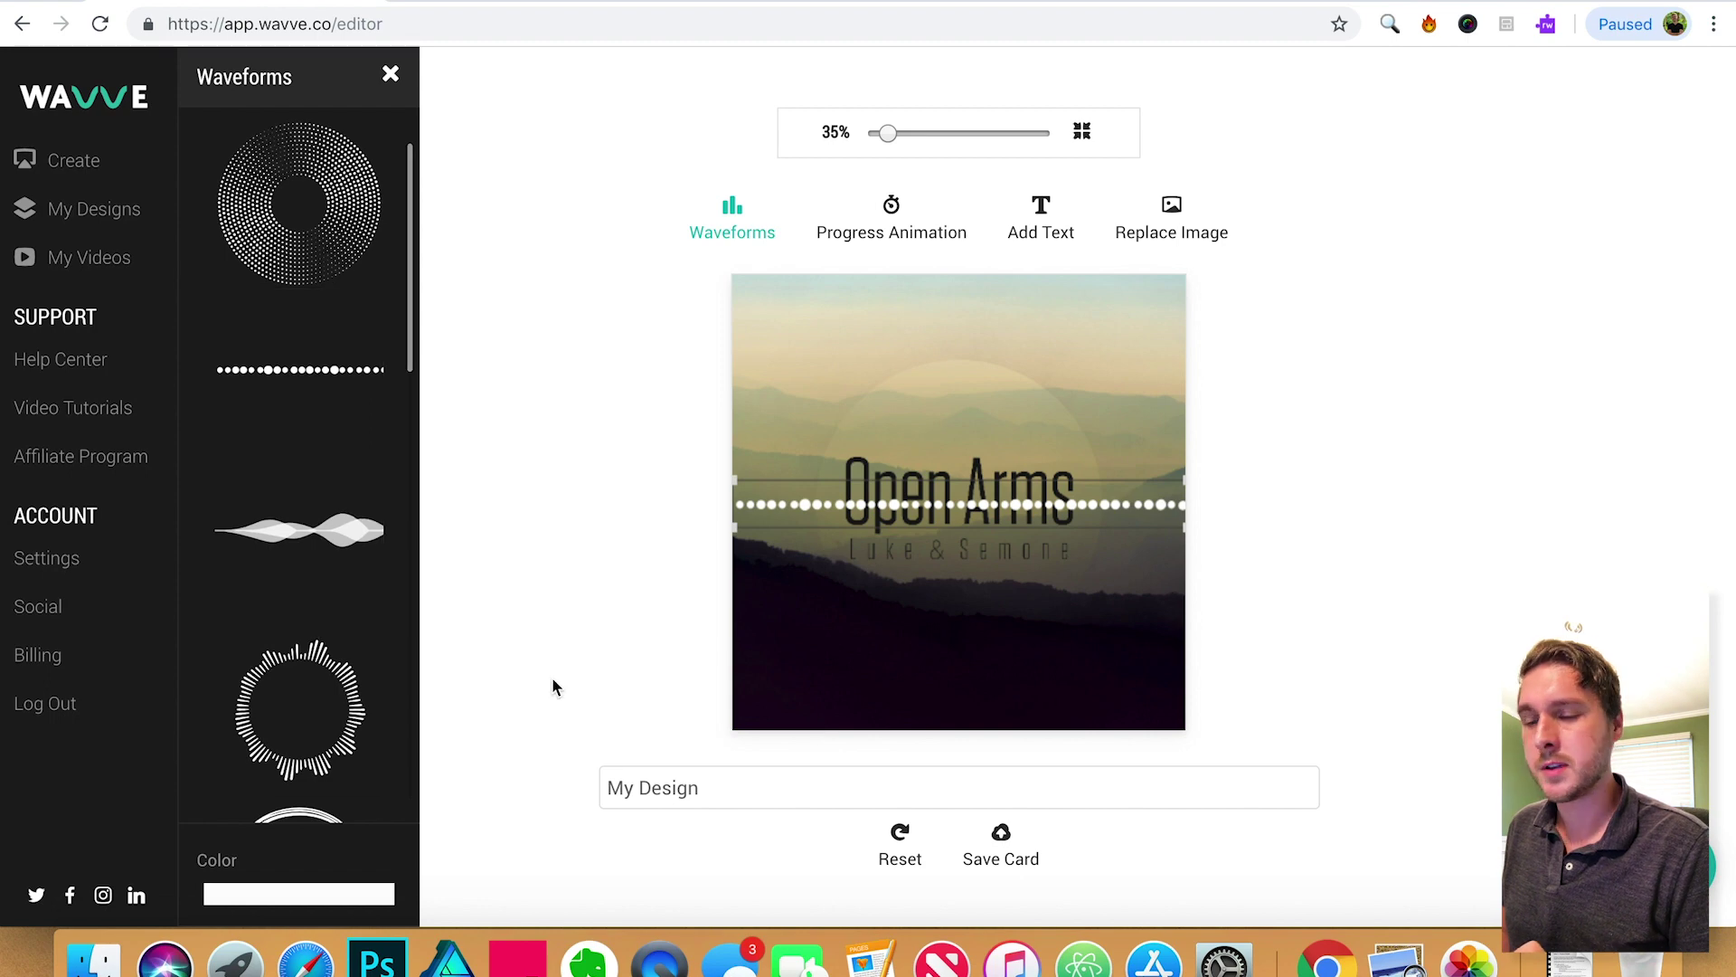
{"action": "left_click", "coordinate": [348, 698]}
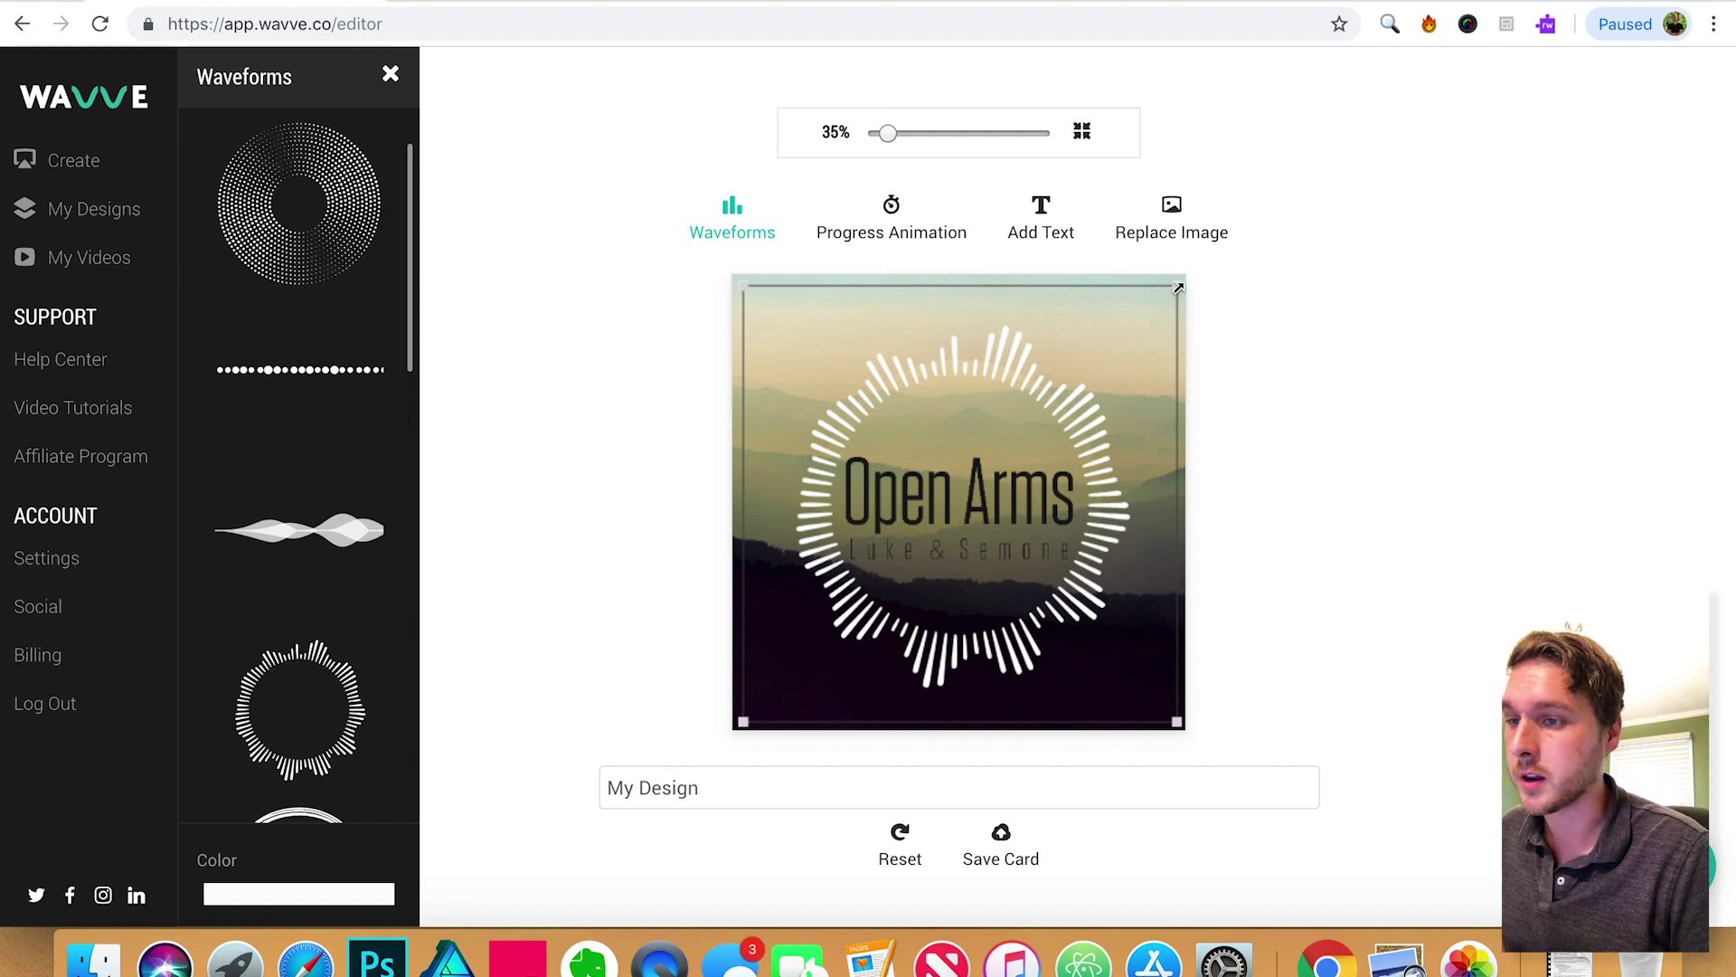
- Enlarge and centre the circular waveform around the Open Arms title
{"action": "left_click_drag", "start_coordinate": [1178, 288], "coordinate": [1209, 260]}
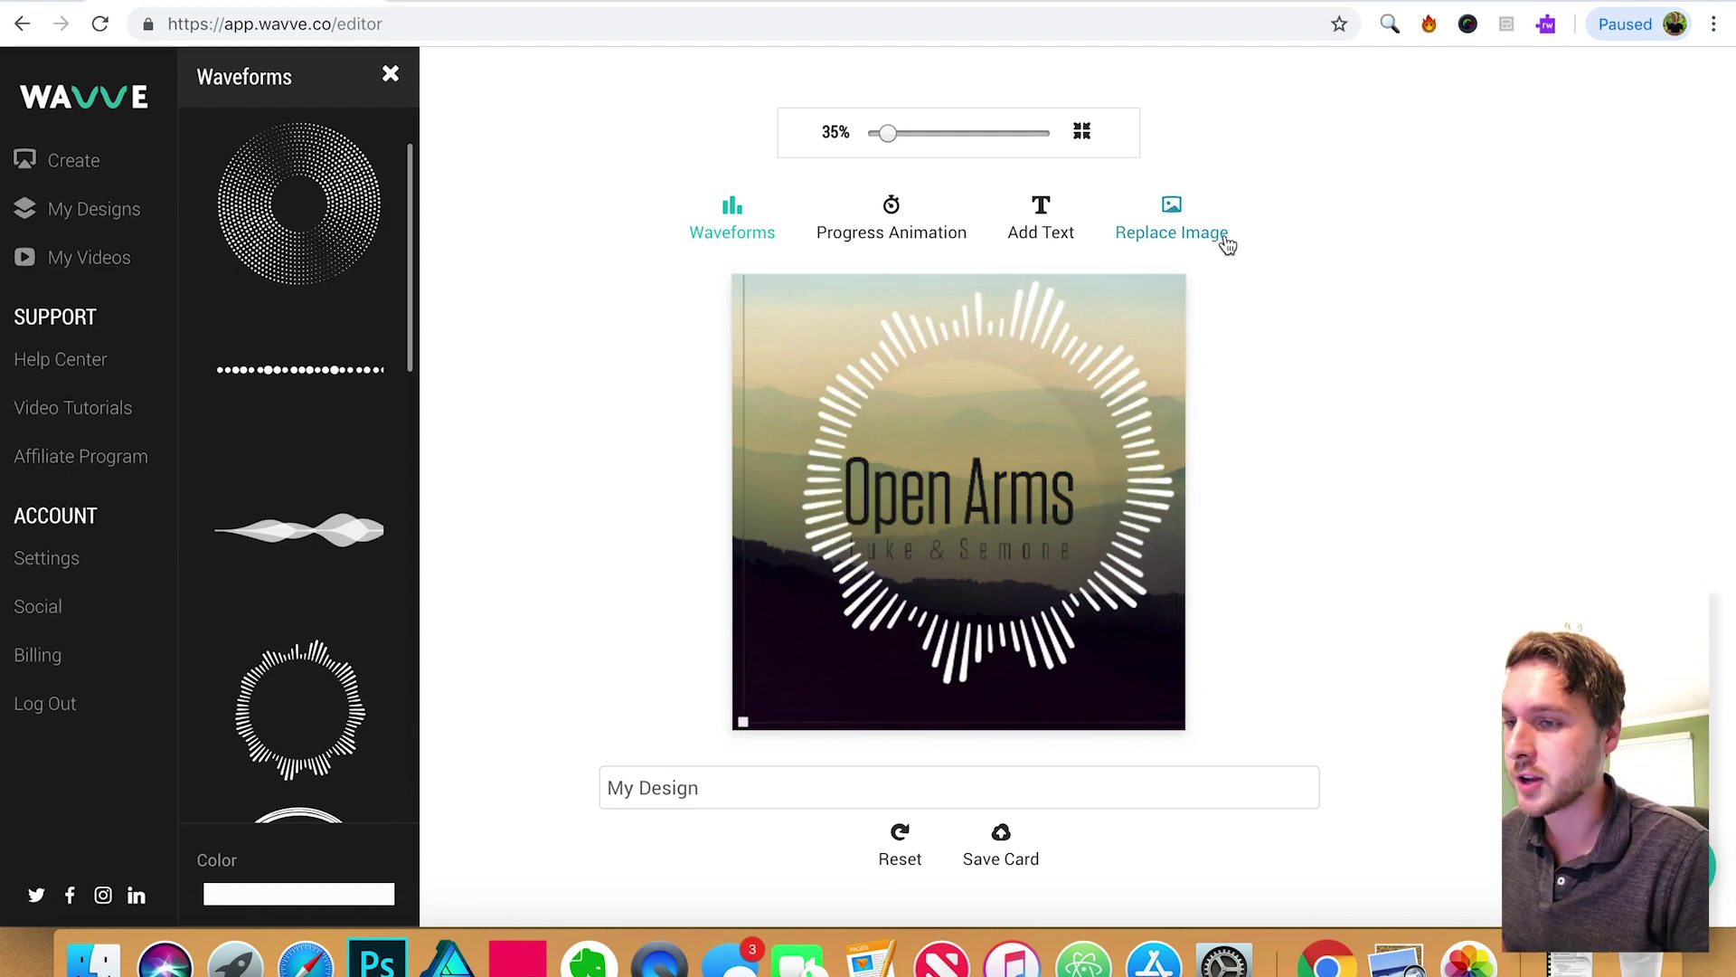
{"action": "left_click_drag", "start_coordinate": [1149, 389], "coordinate": [1115, 417]}
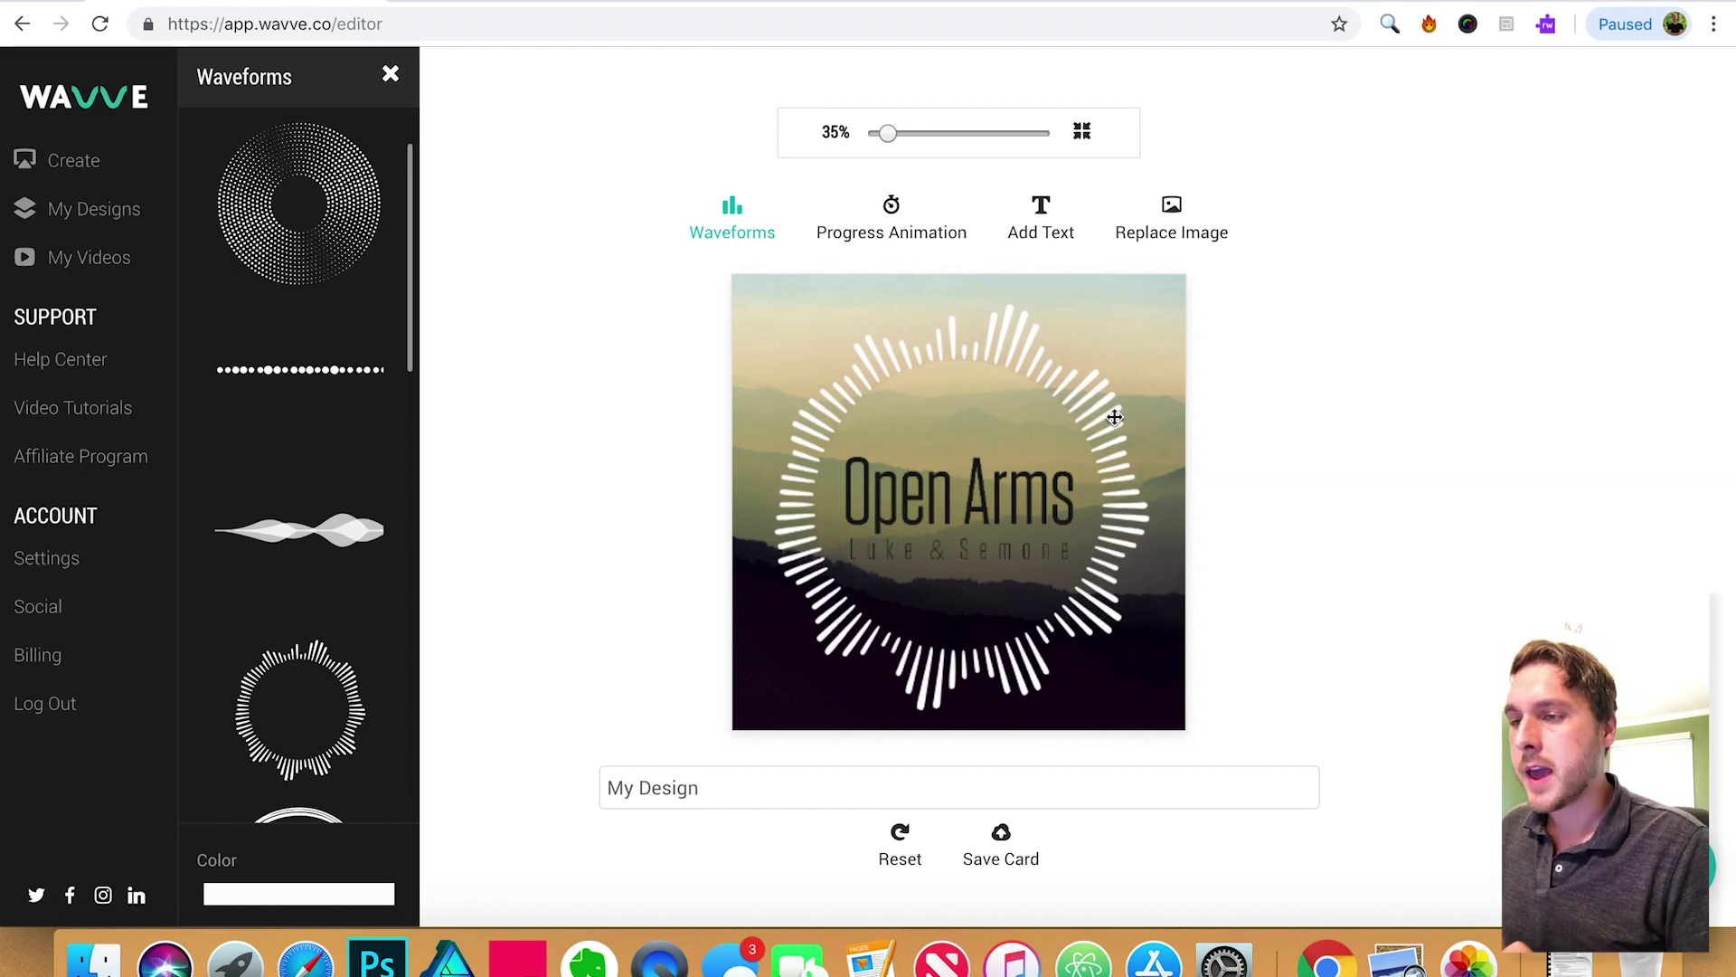
{"action": "scroll", "coordinate": [251, 687], "scroll_direction": "down", "scroll_amount": 2}
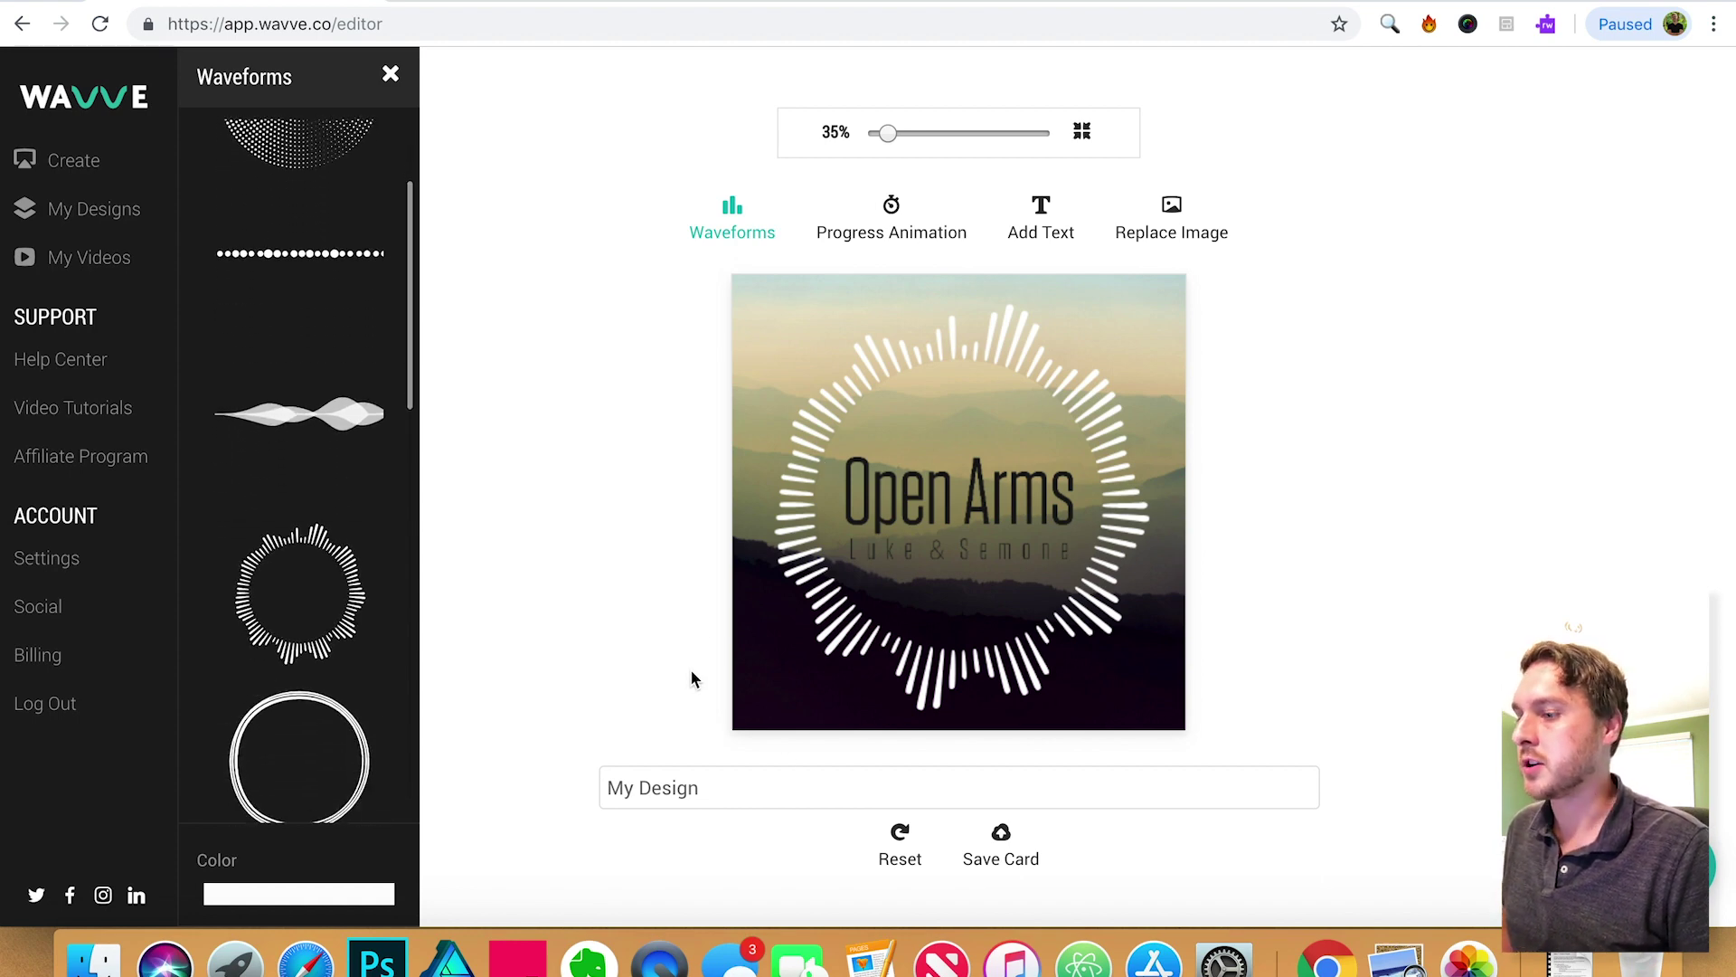
- Change the circular waveform's colour from white to black
{"action": "scroll", "coordinate": [252, 676], "scroll_direction": "down", "scroll_amount": 2}
{"action": "left_click", "coordinate": [292, 894]}
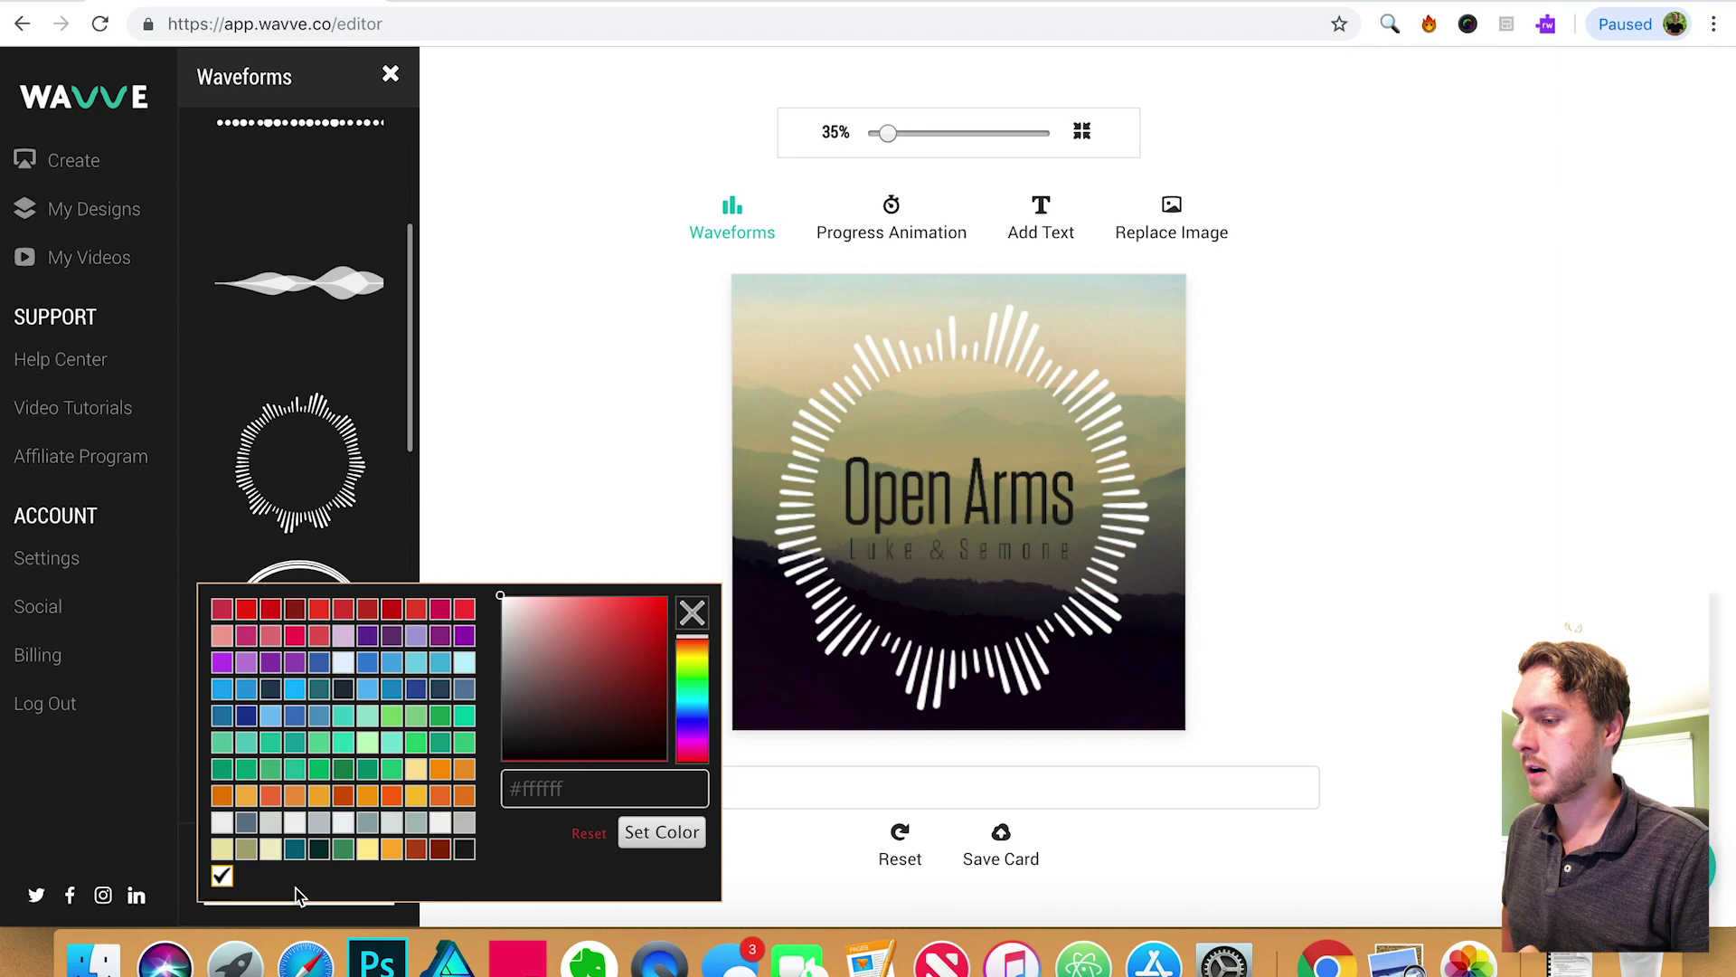
{"action": "left_click", "coordinate": [466, 852]}
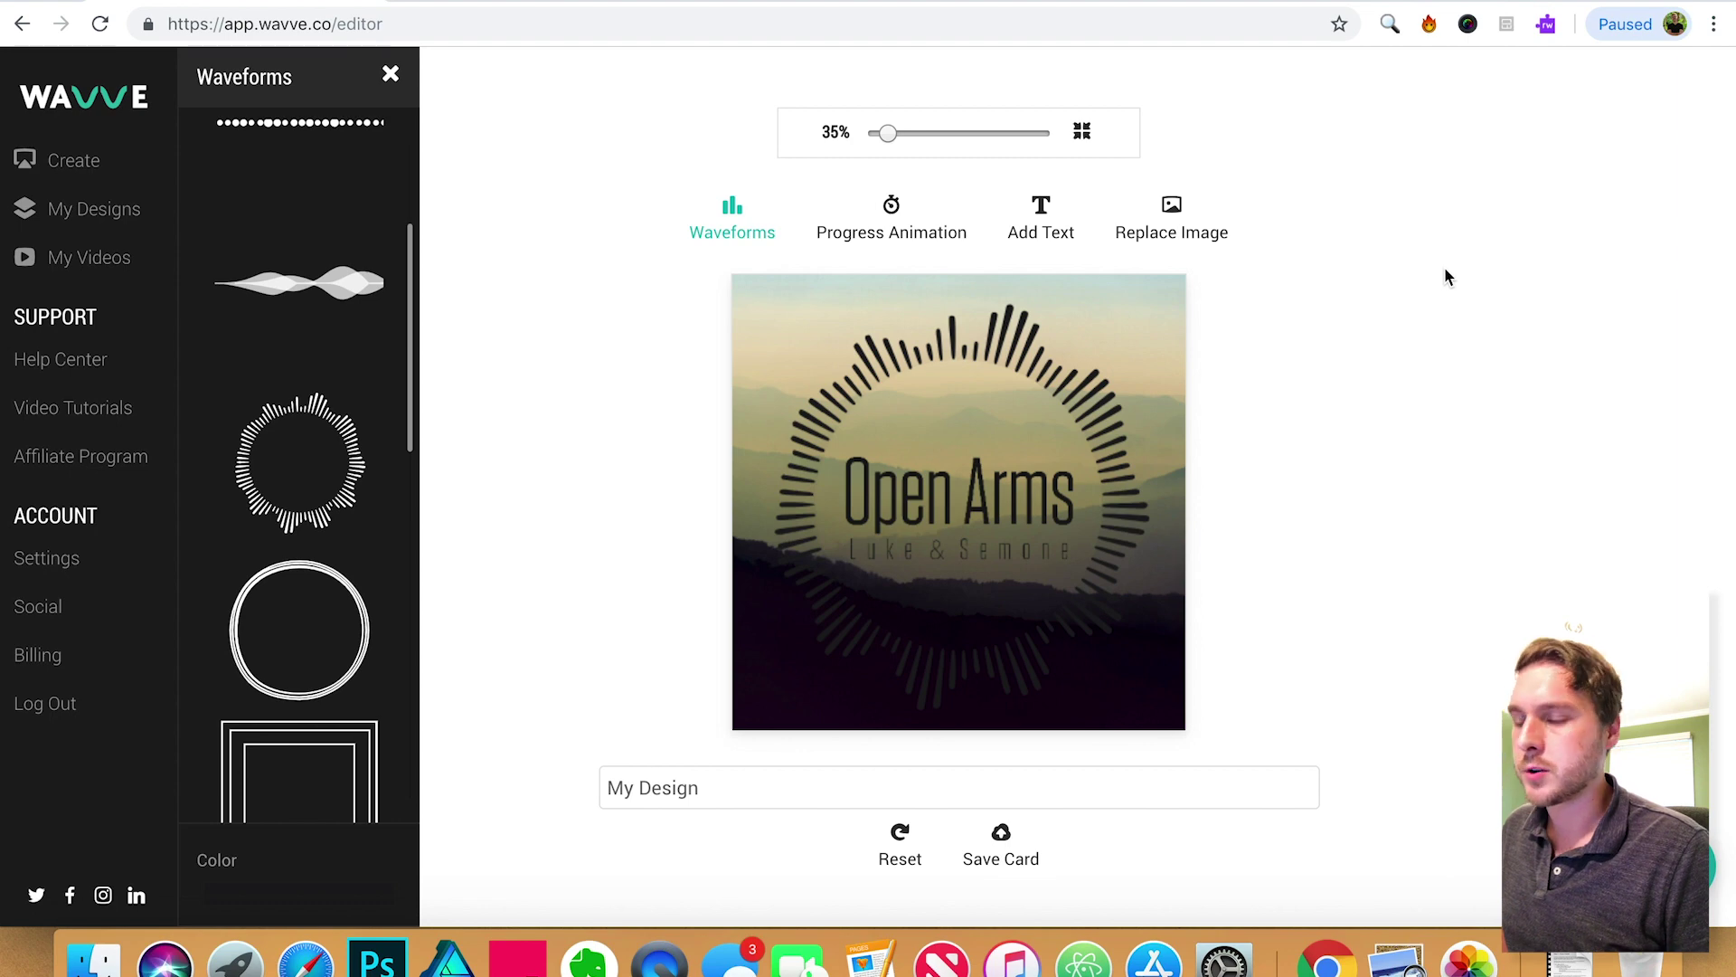
- Add a horizontal bar progress animation as a thin strip along the card's top edge
{"action": "left_click", "coordinate": [891, 216]}
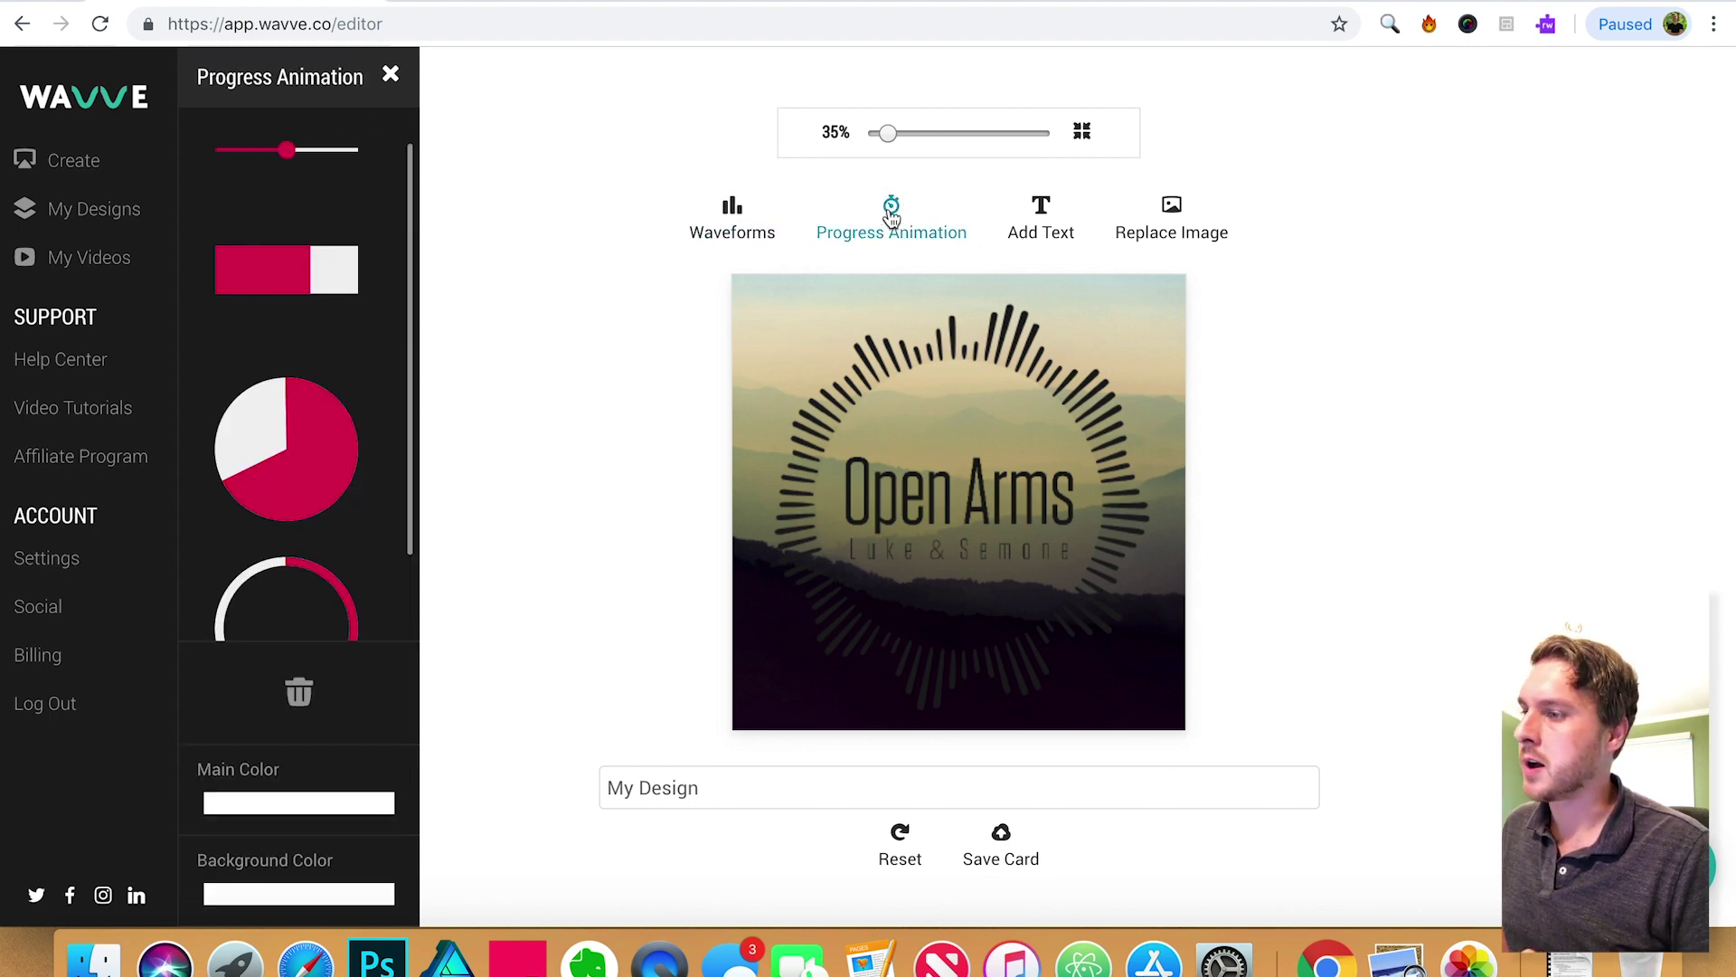
{"action": "left_click", "coordinate": [324, 452]}
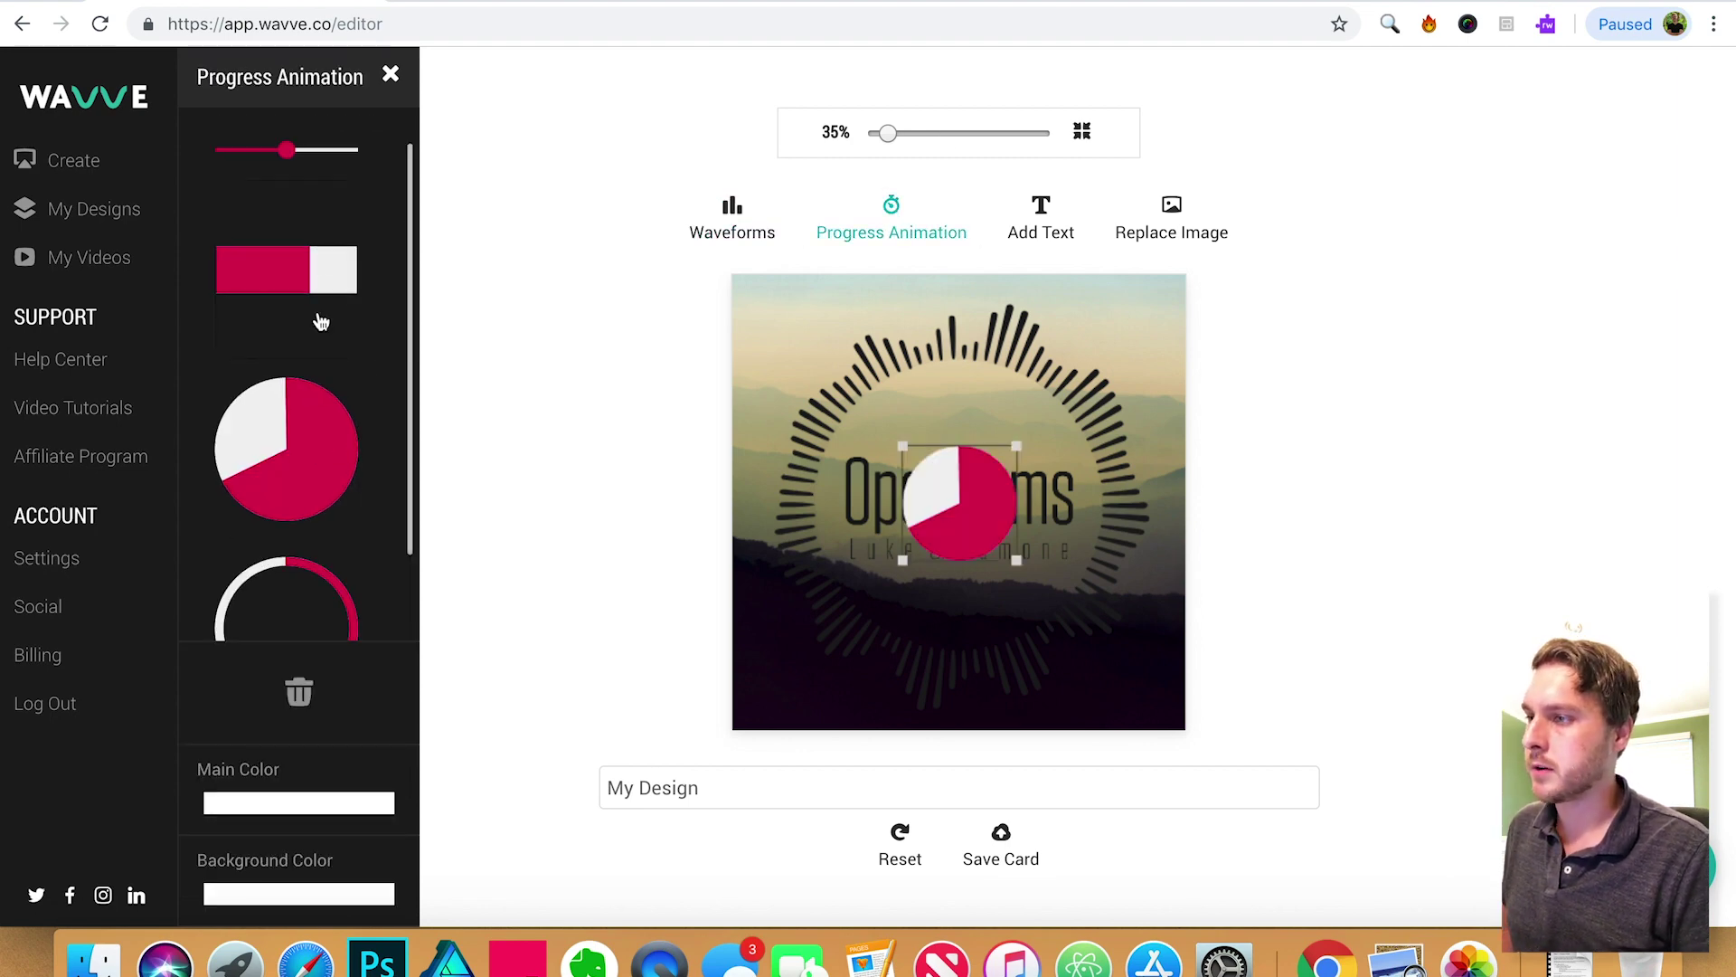
{"action": "left_click", "coordinate": [316, 276]}
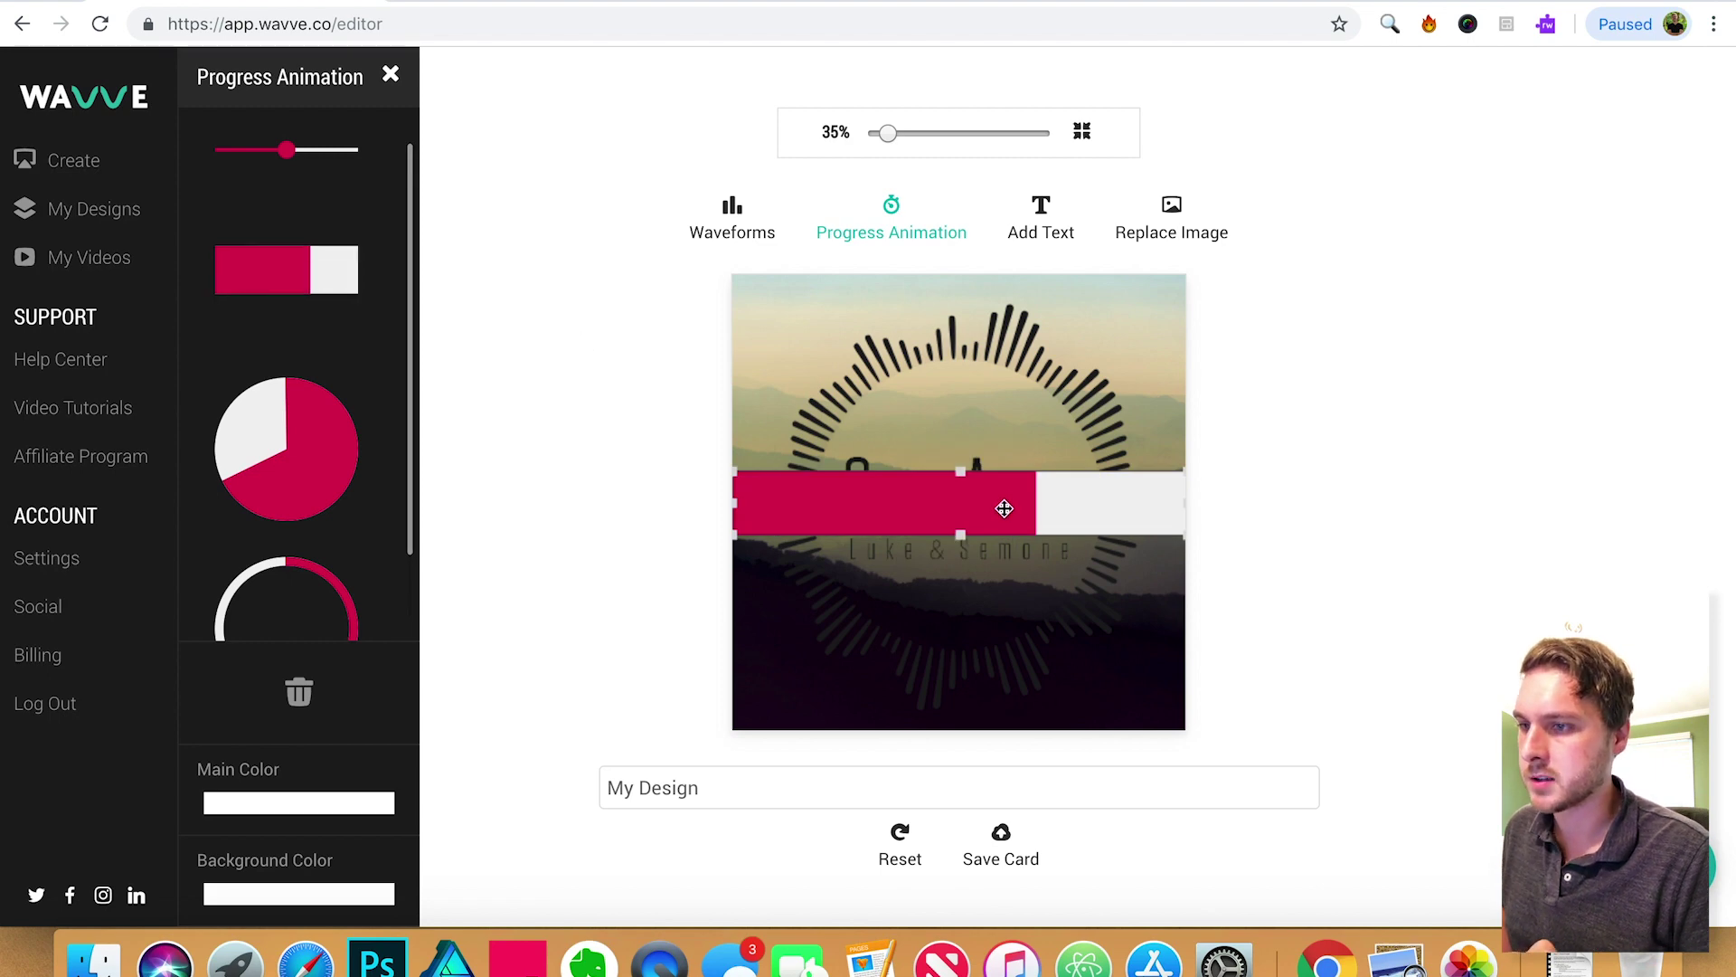
{"action": "left_click_drag", "start_coordinate": [1004, 509], "coordinate": [1001, 309]}
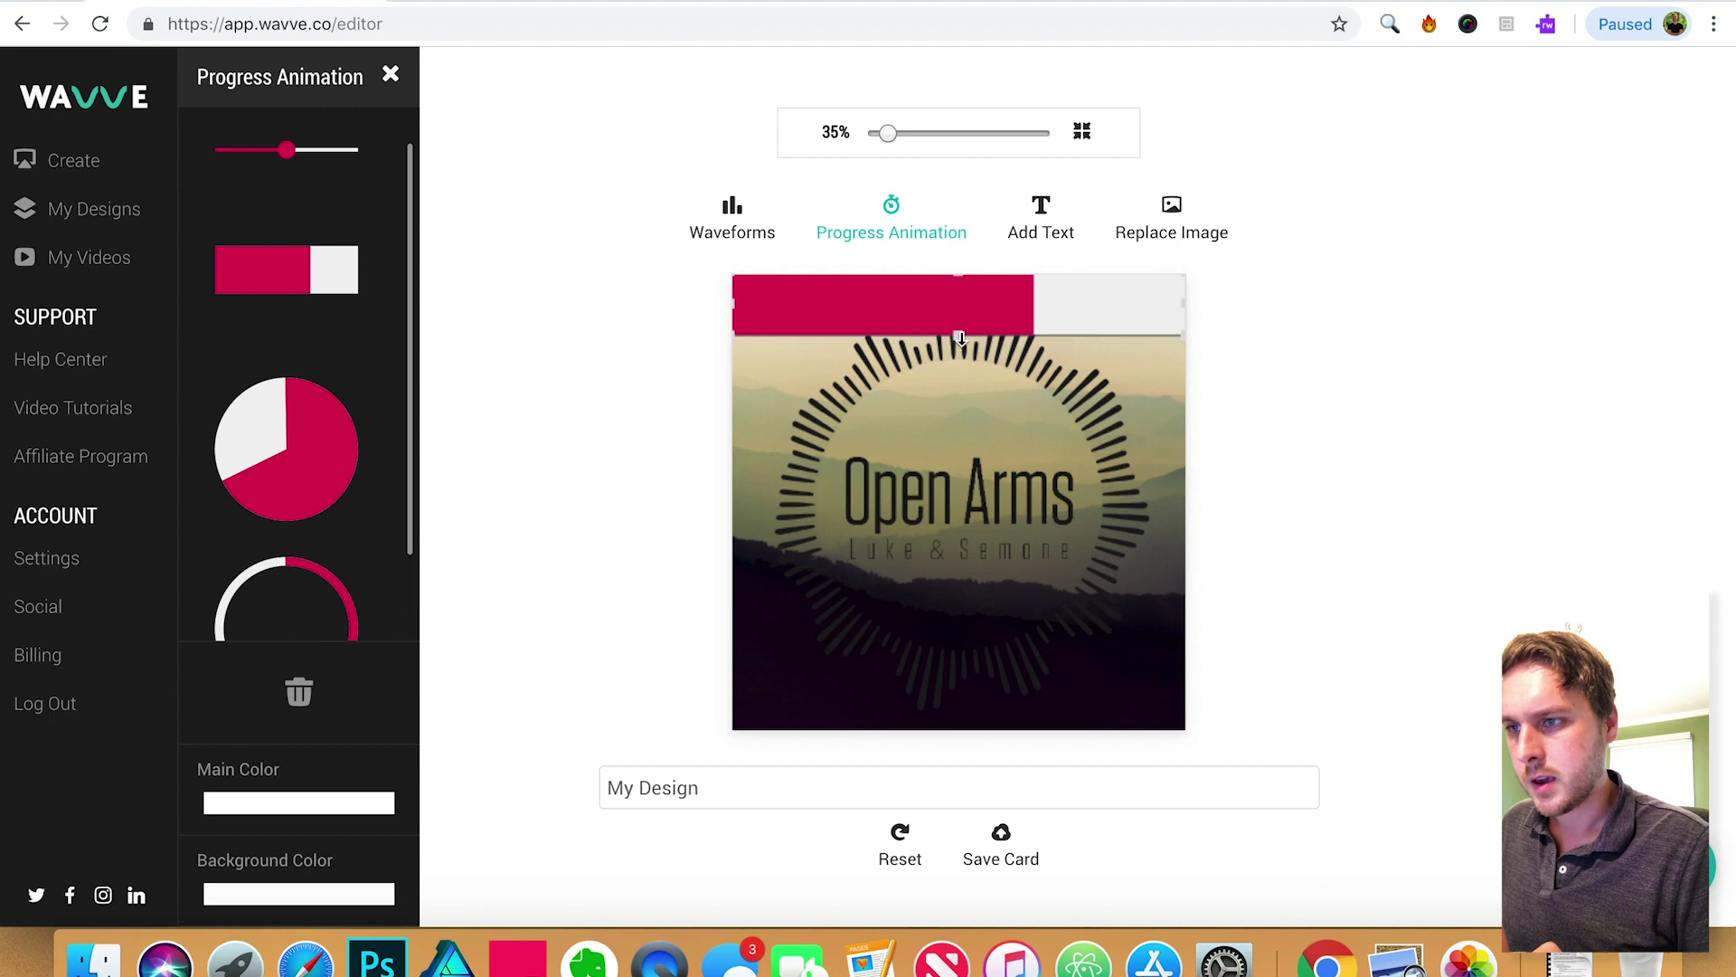
{"action": "left_click_drag", "start_coordinate": [961, 337], "coordinate": [960, 287]}
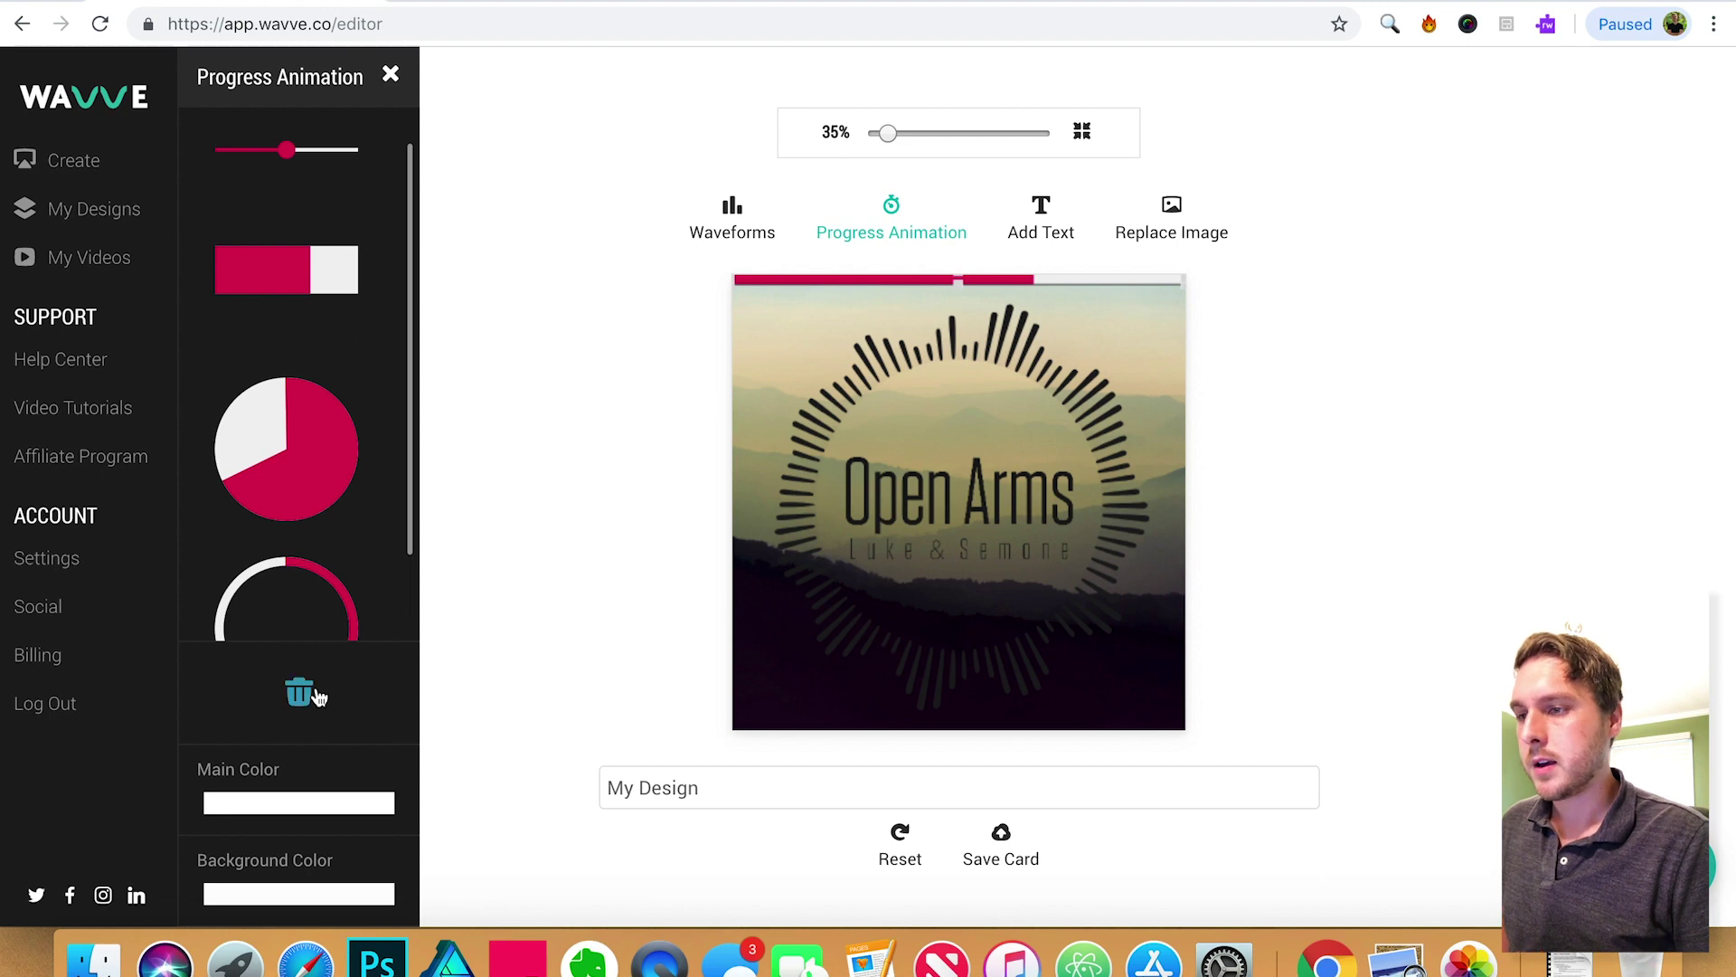
- Set the progress bar's main colour to a light green (#b8cab9)
{"action": "left_click", "coordinate": [282, 811]}
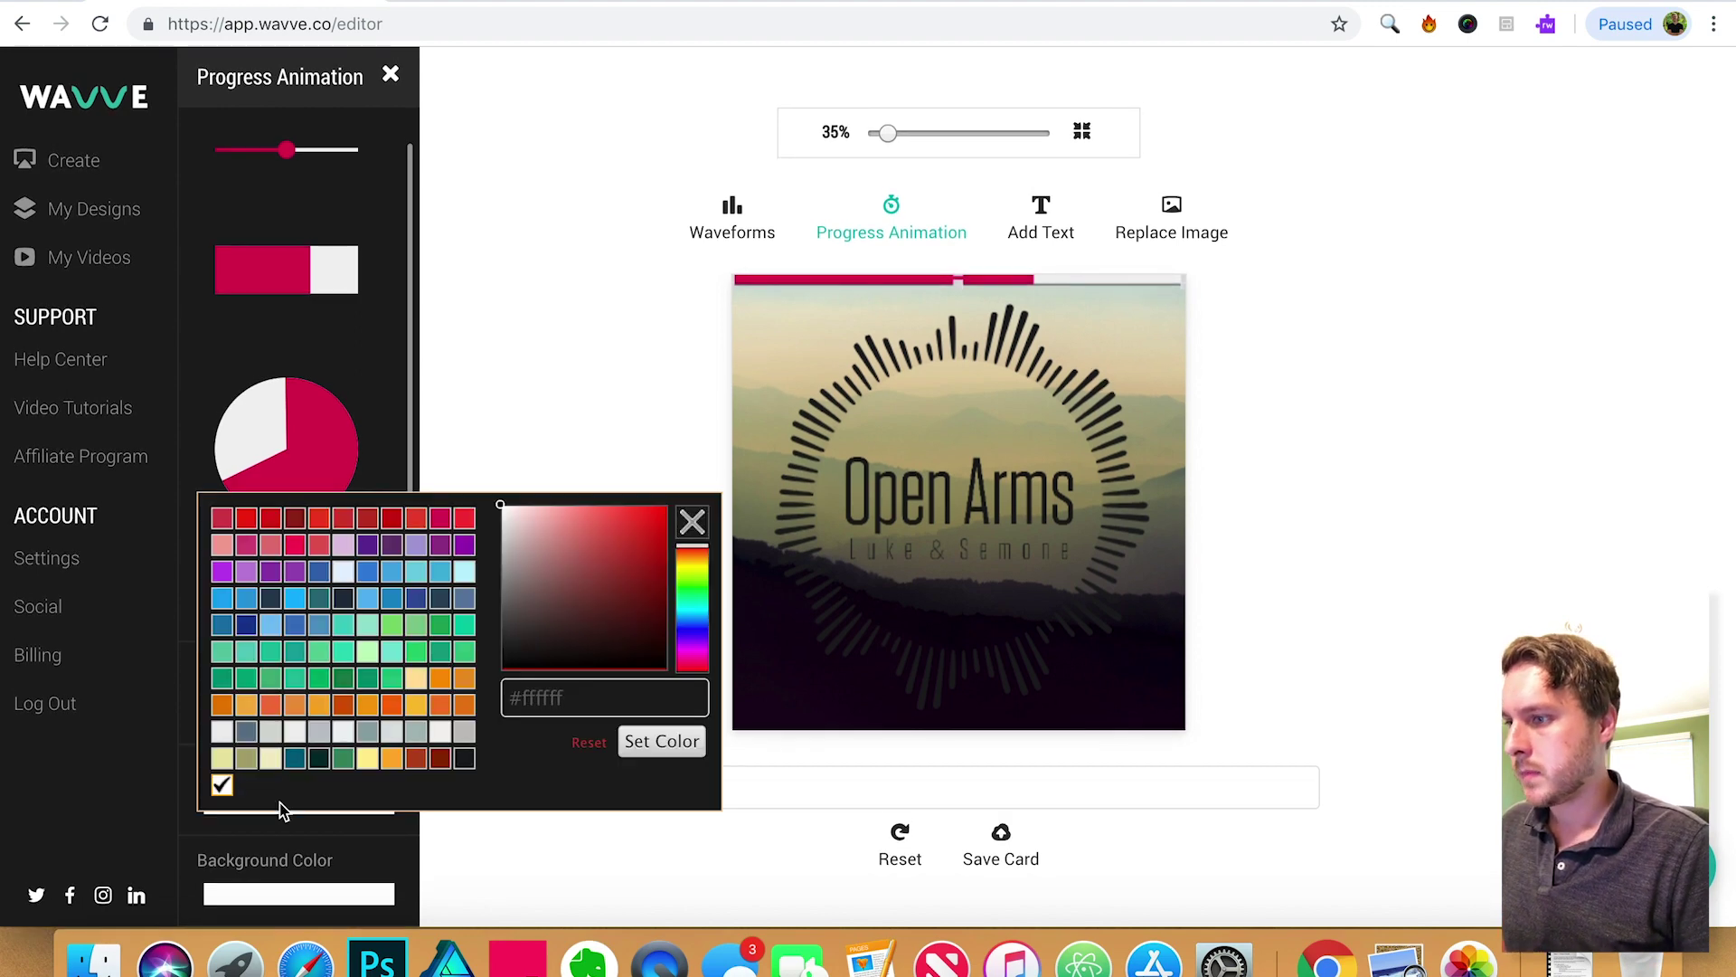
{"action": "left_click", "coordinate": [418, 626]}
{"action": "left_click", "coordinate": [340, 803]}
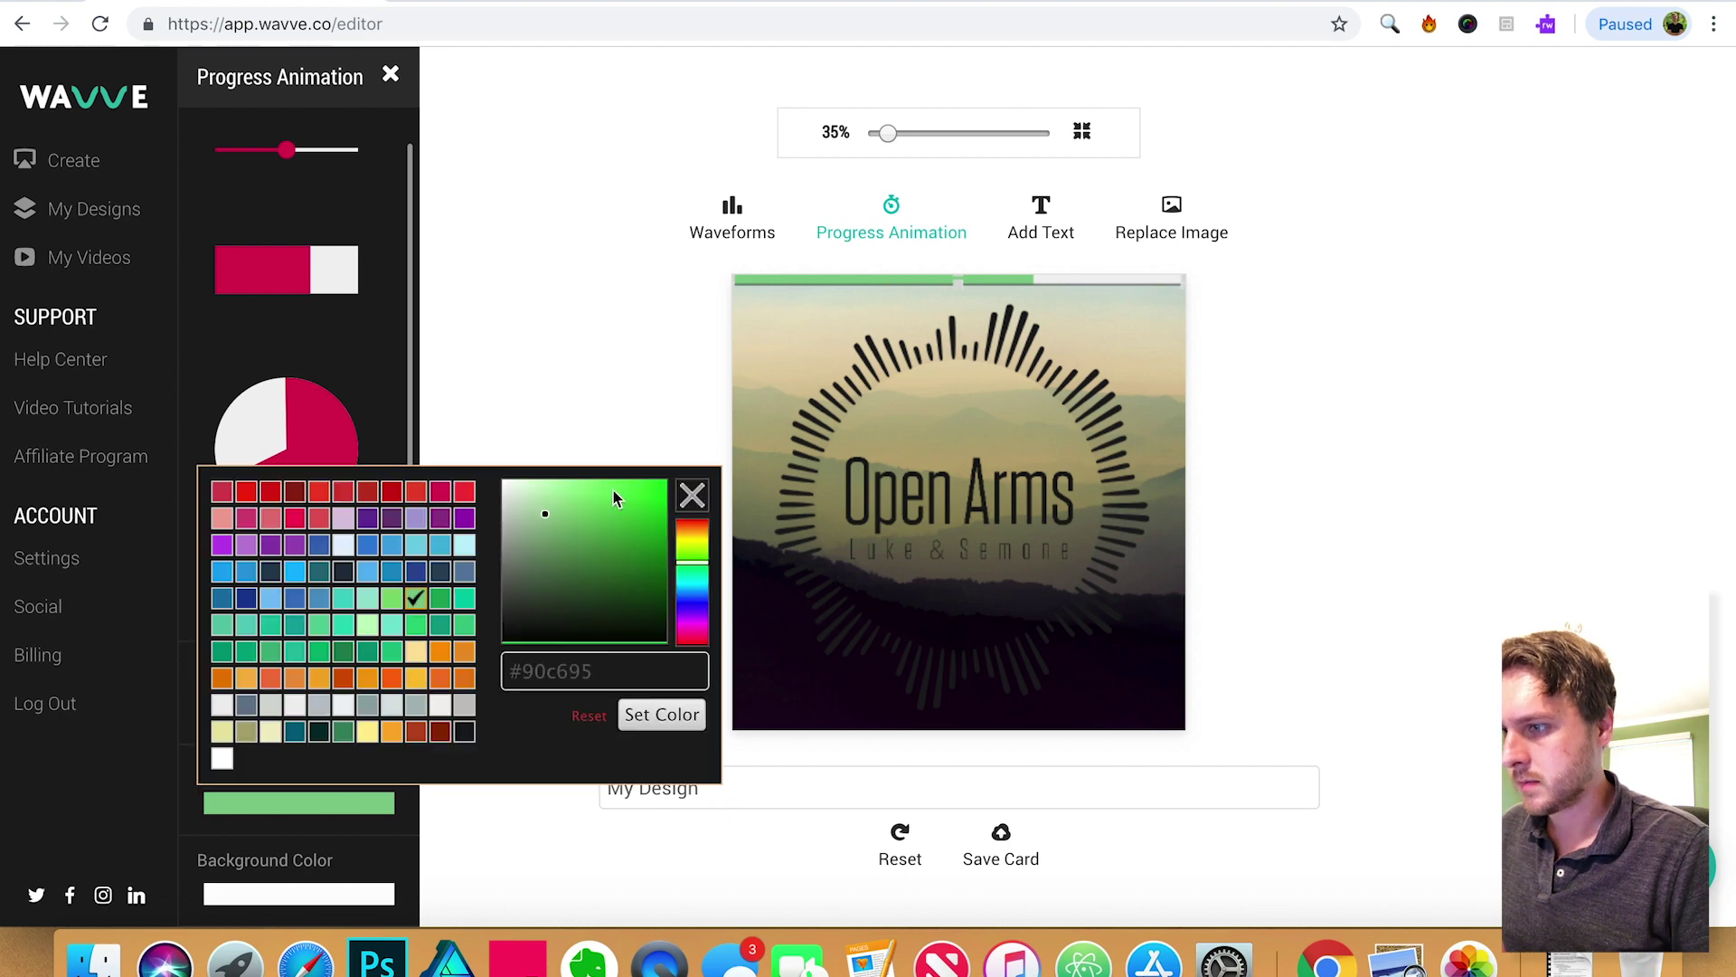
{"action": "mouse_move", "coordinate": [544, 514]}
{"action": "left_mouse_down"}
{"action": "mouse_move", "coordinate": [533, 502]}
{"action": "mouse_move", "coordinate": [517, 523]}
{"action": "left_mouse_up"}
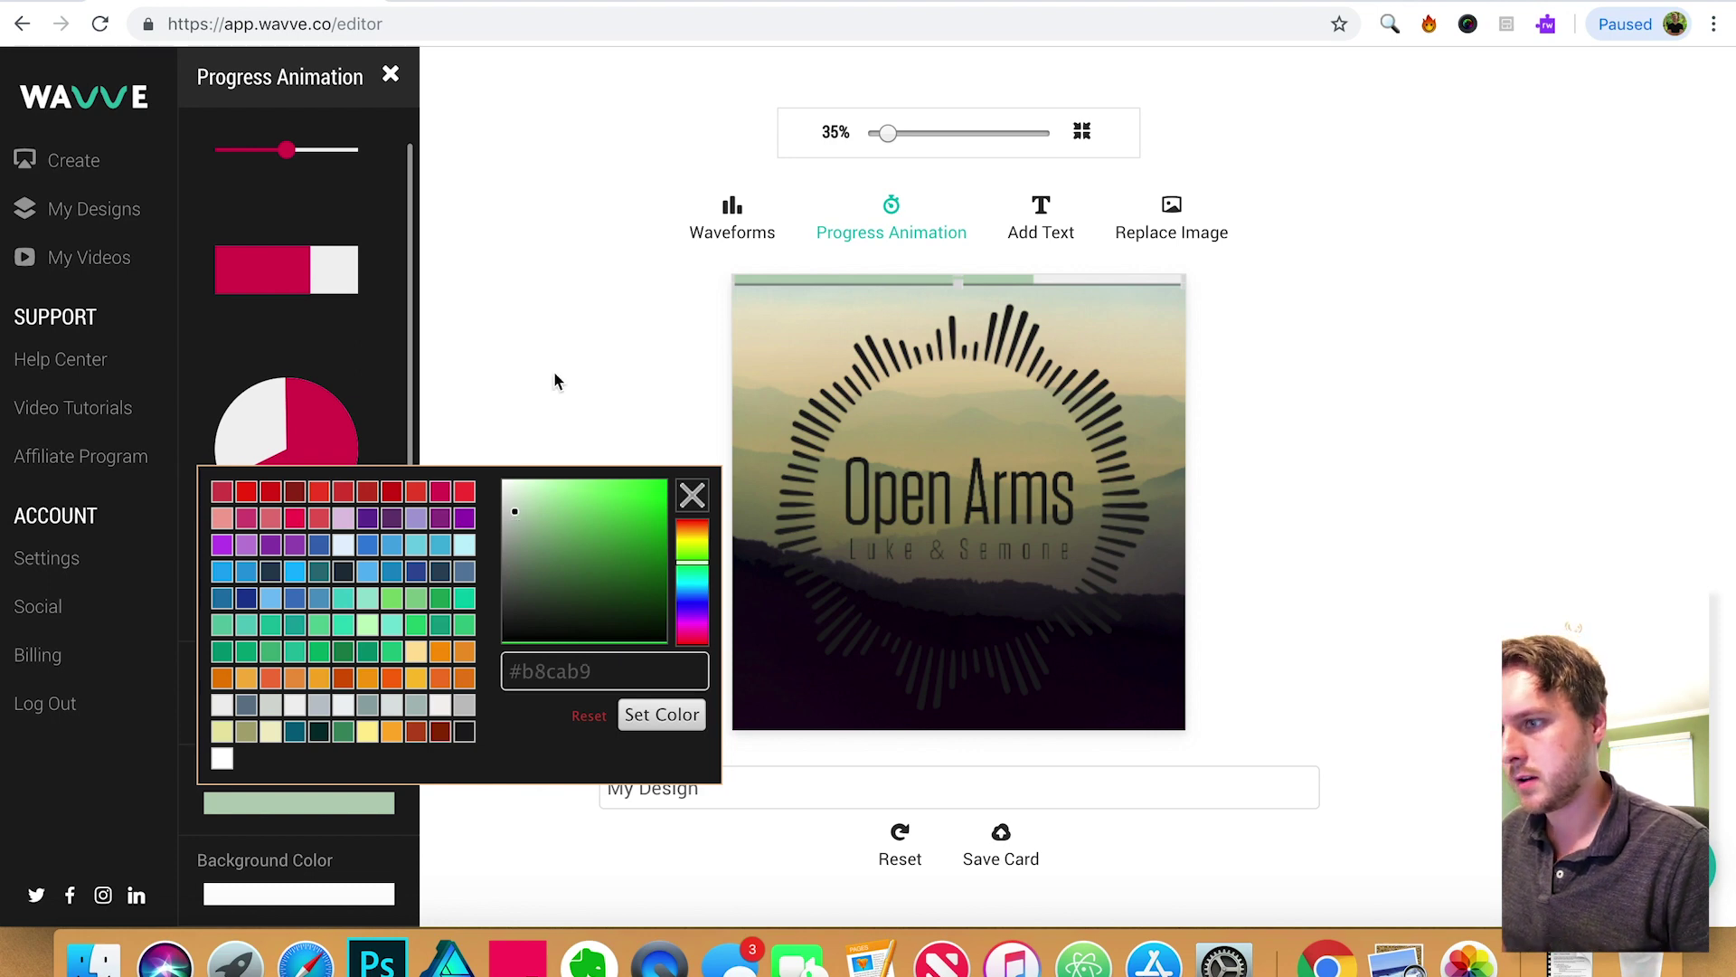
{"action": "left_click", "coordinate": [603, 345]}
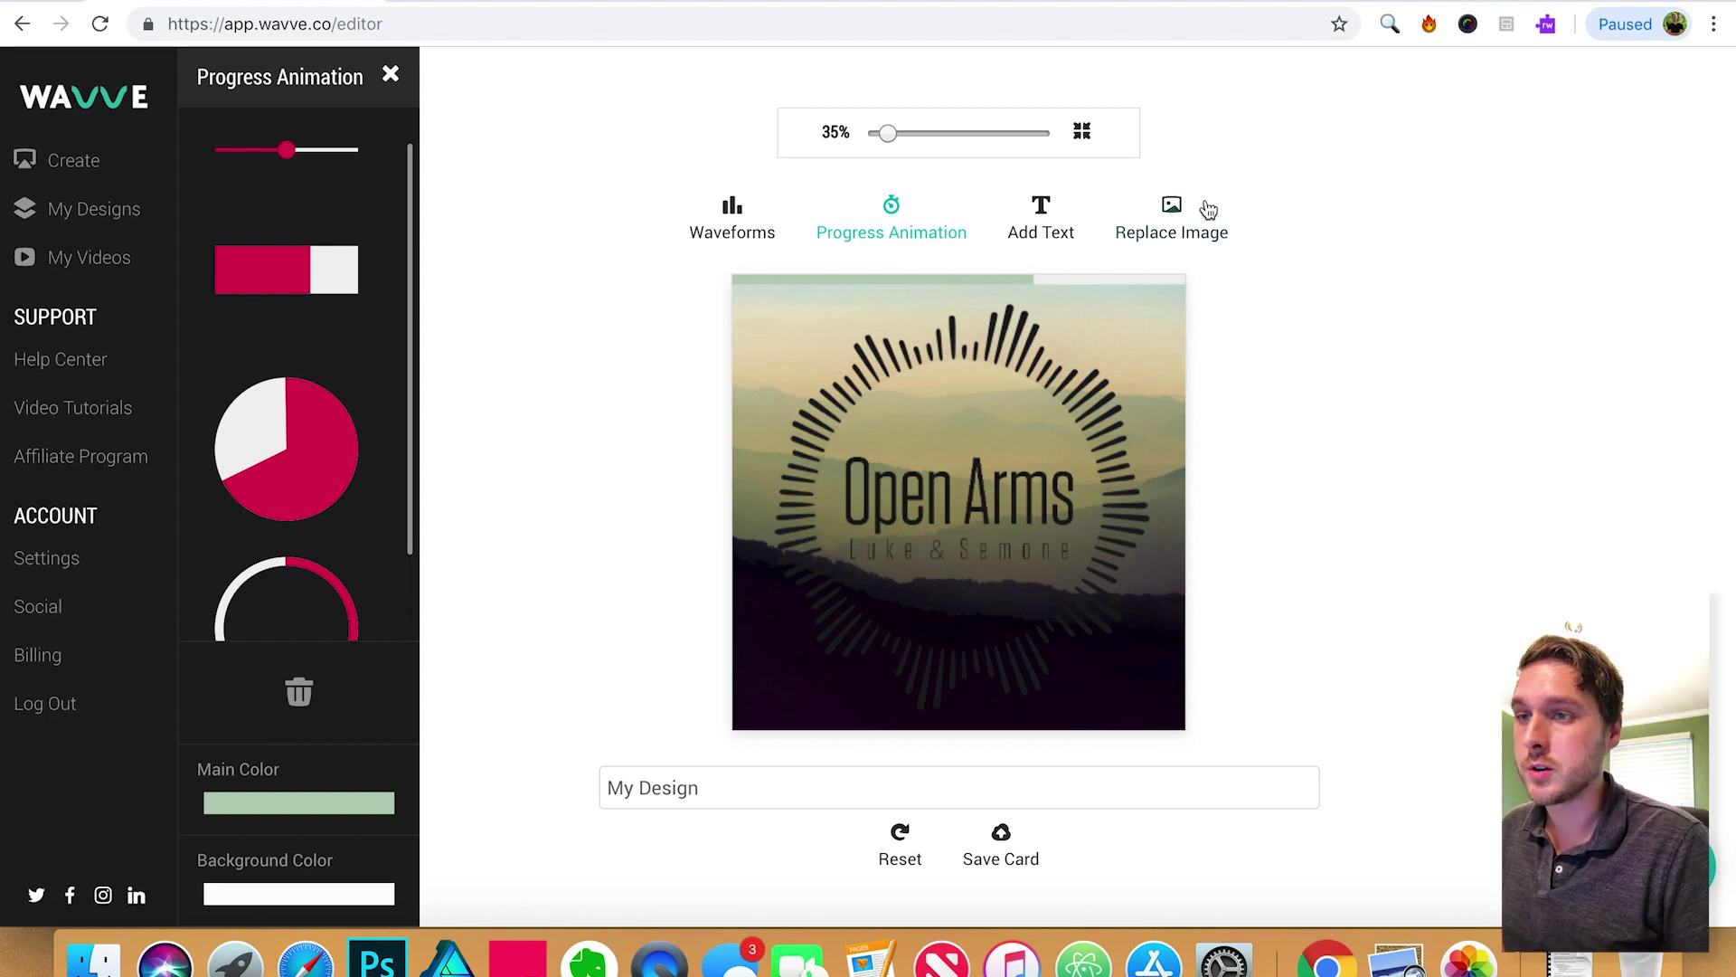
- Add a placeholder text element to the card and type 'My text' into it
{"action": "left_click", "coordinate": [1040, 217]}
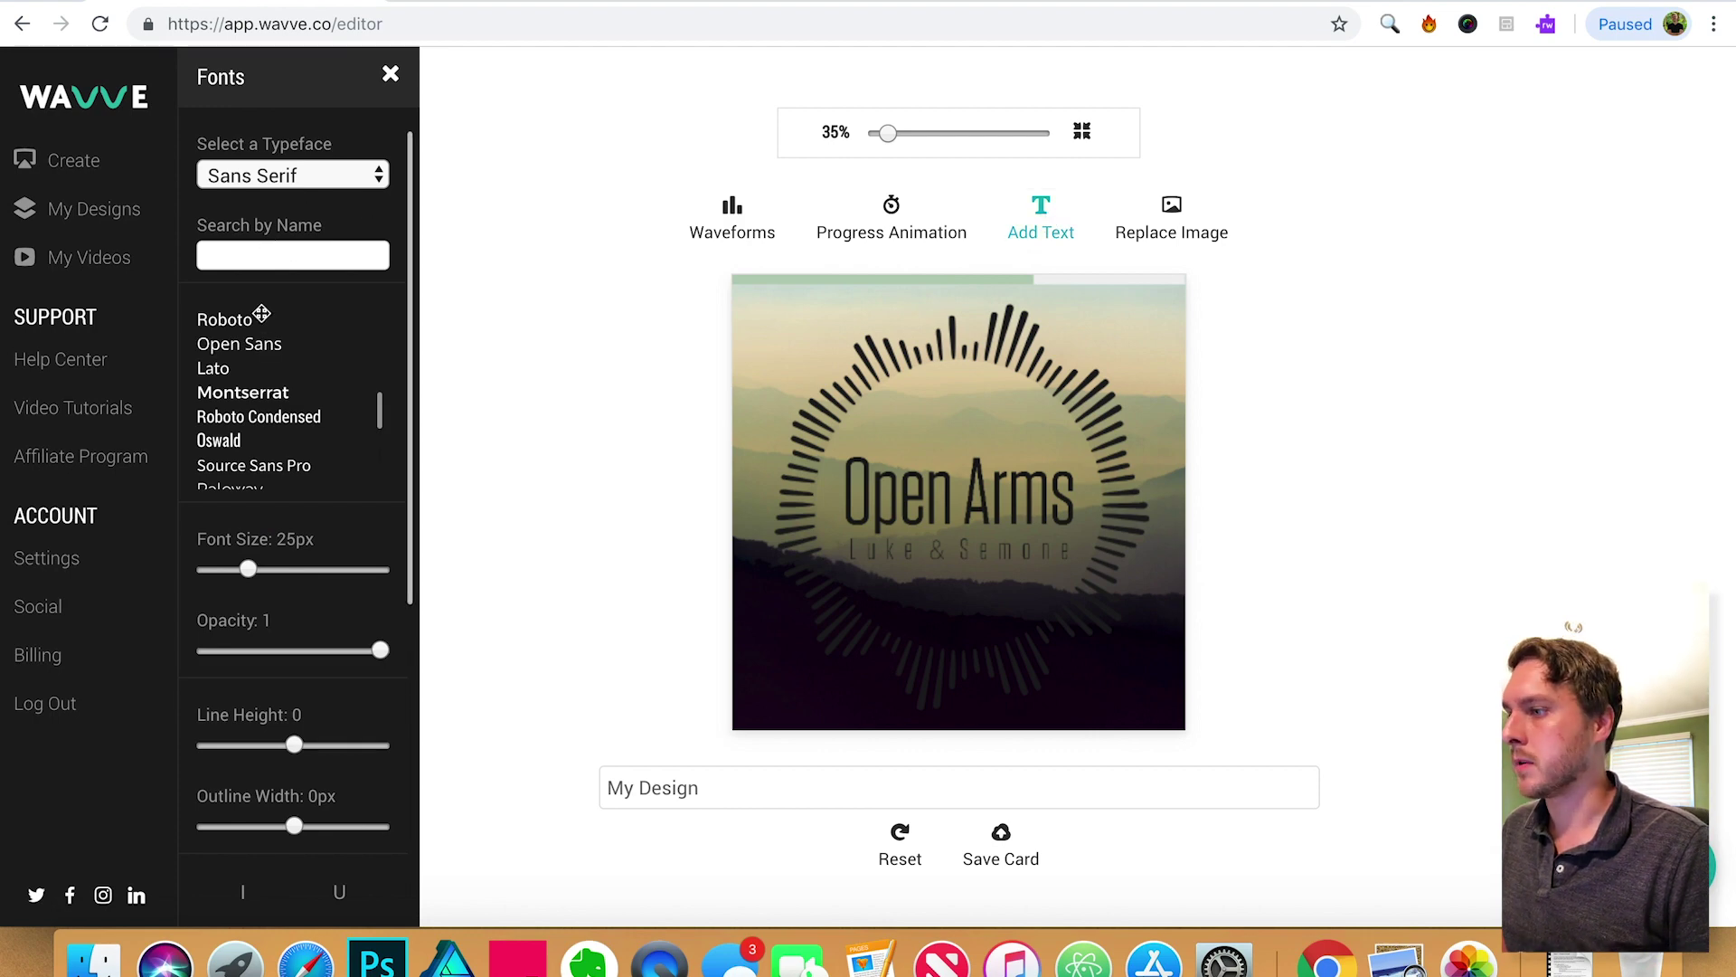
{"action": "left_click", "coordinate": [237, 401]}
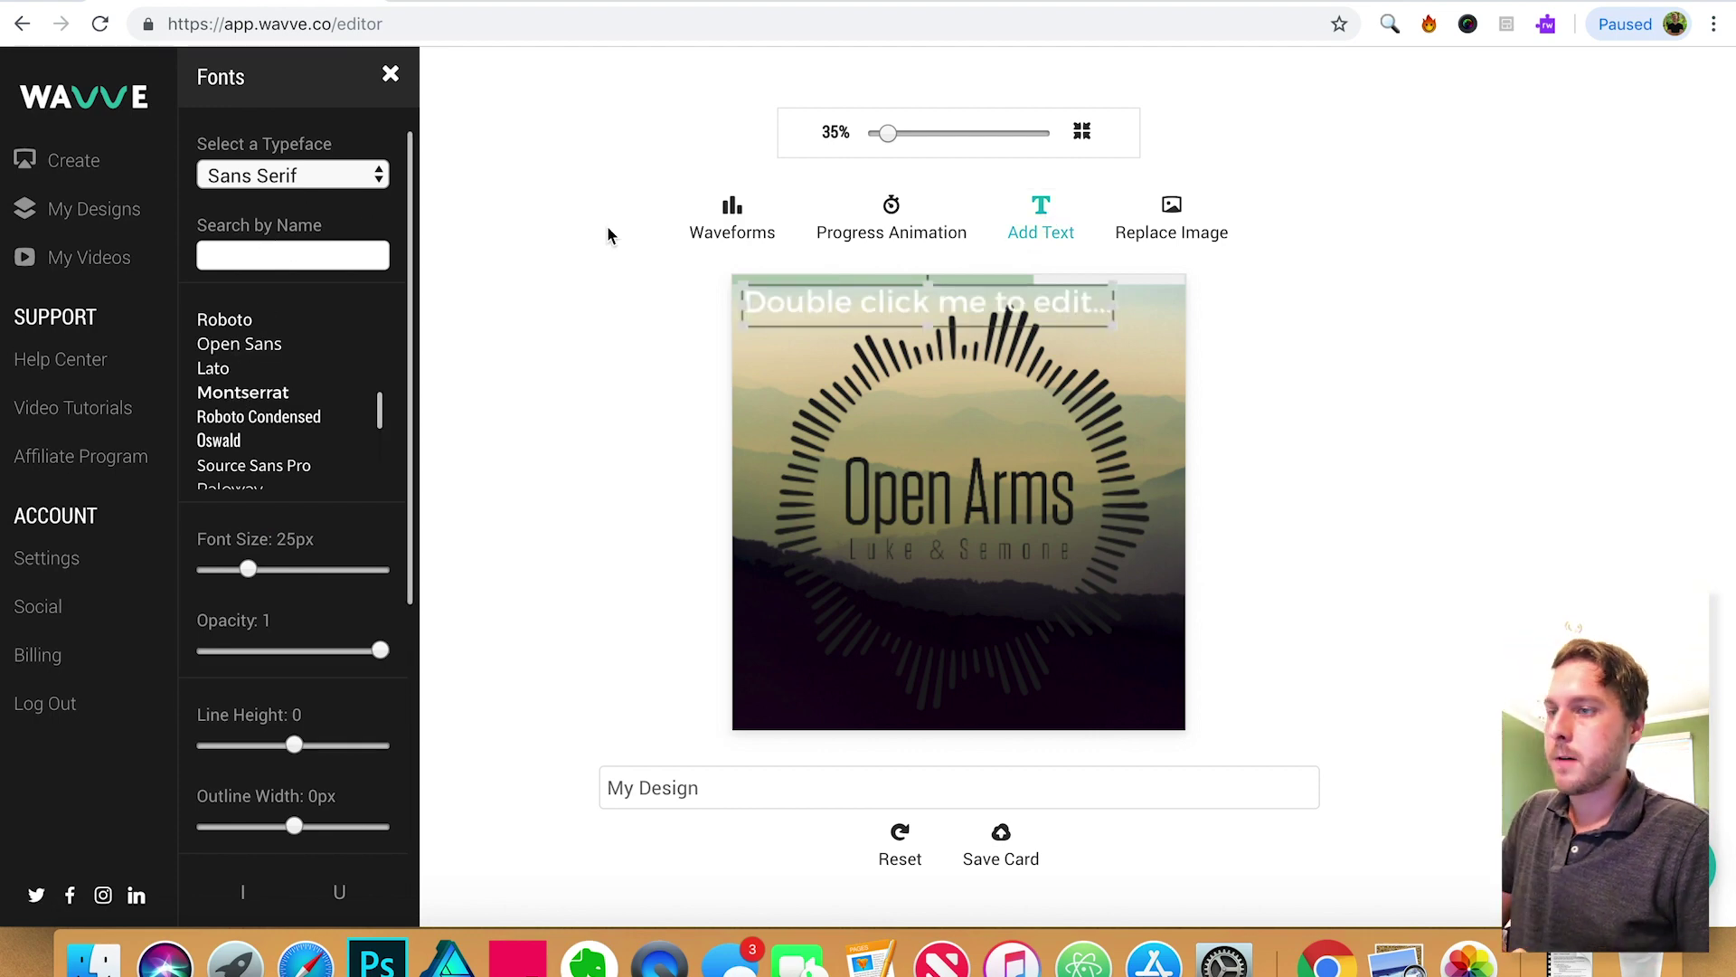
{"action": "double_click", "coordinate": [852, 306]}
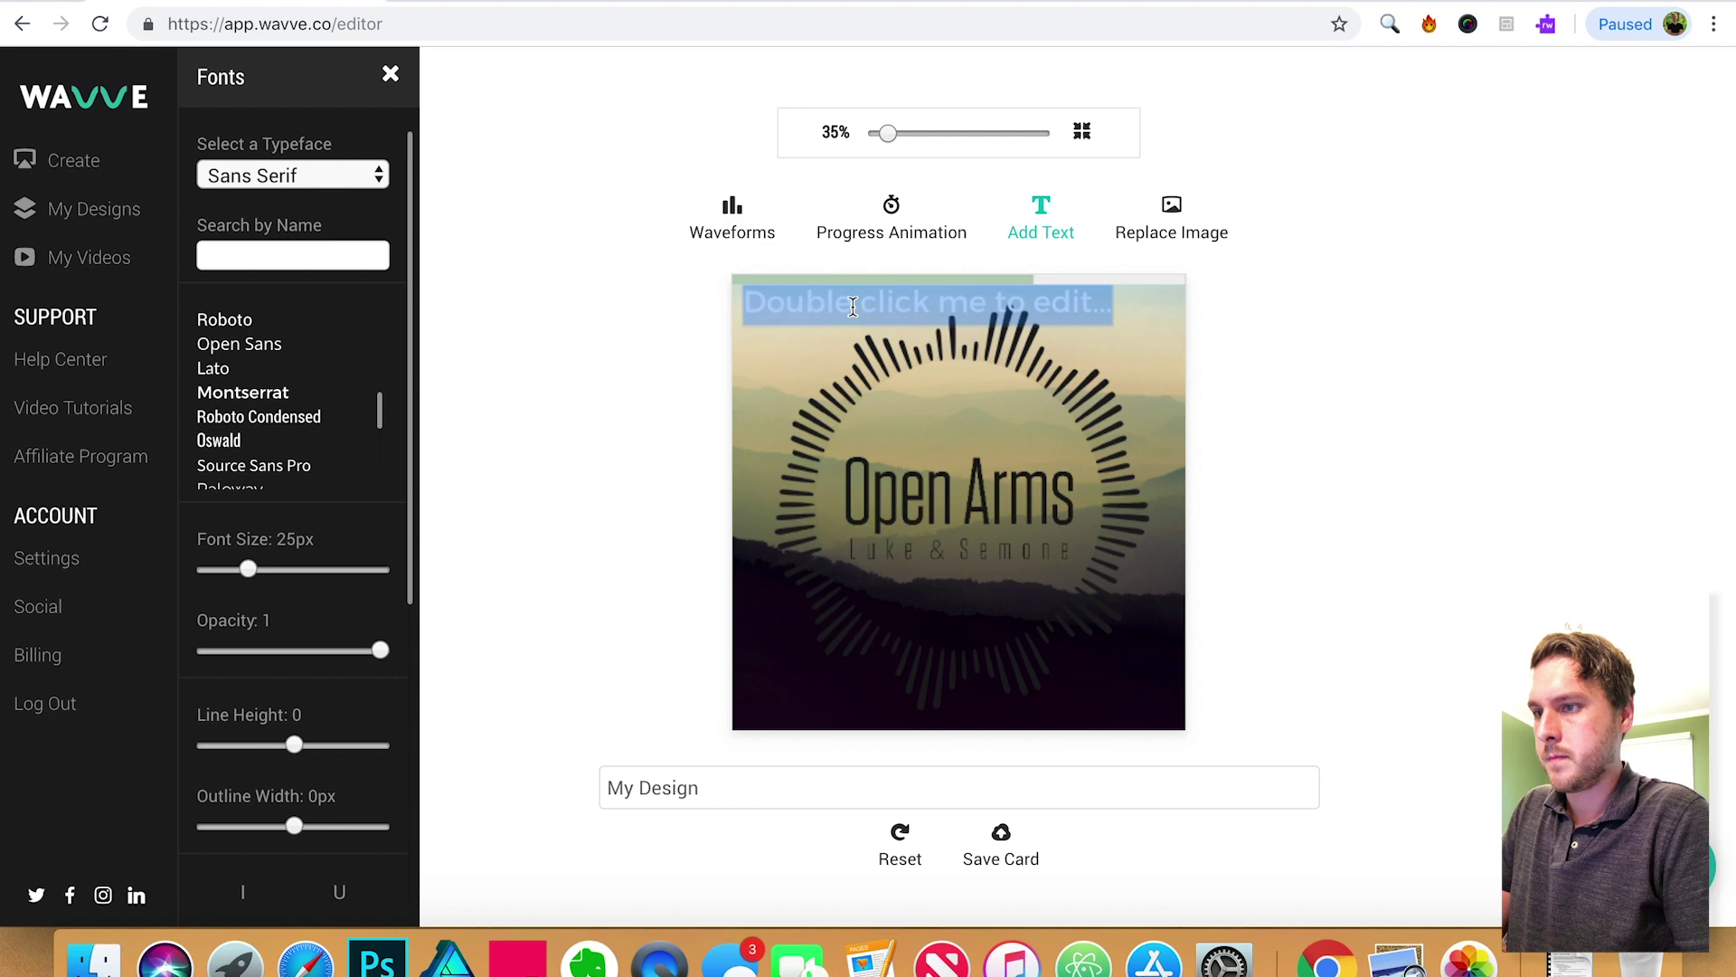
{"action": "type", "text": "My text"}
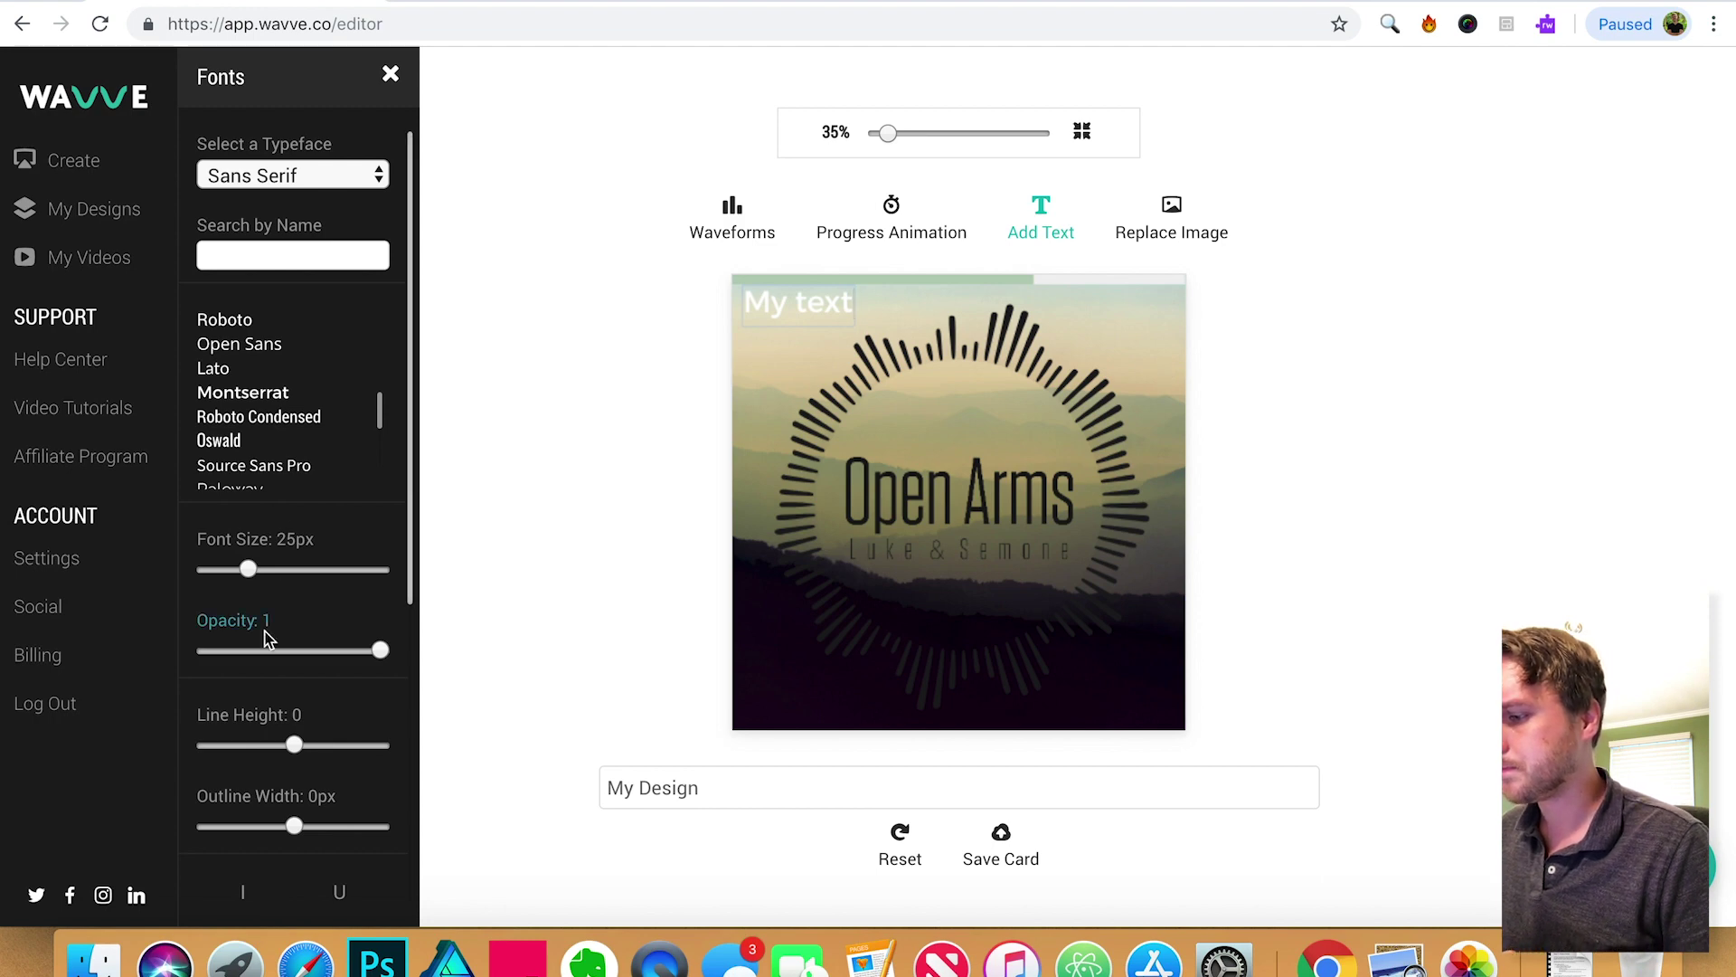
- Delete the 'My text' element and save the card
{"action": "scroll", "coordinate": [263, 638], "scroll_direction": "down", "scroll_amount": 5}
{"action": "scroll", "coordinate": [267, 640], "scroll_direction": "down", "scroll_amount": 3}
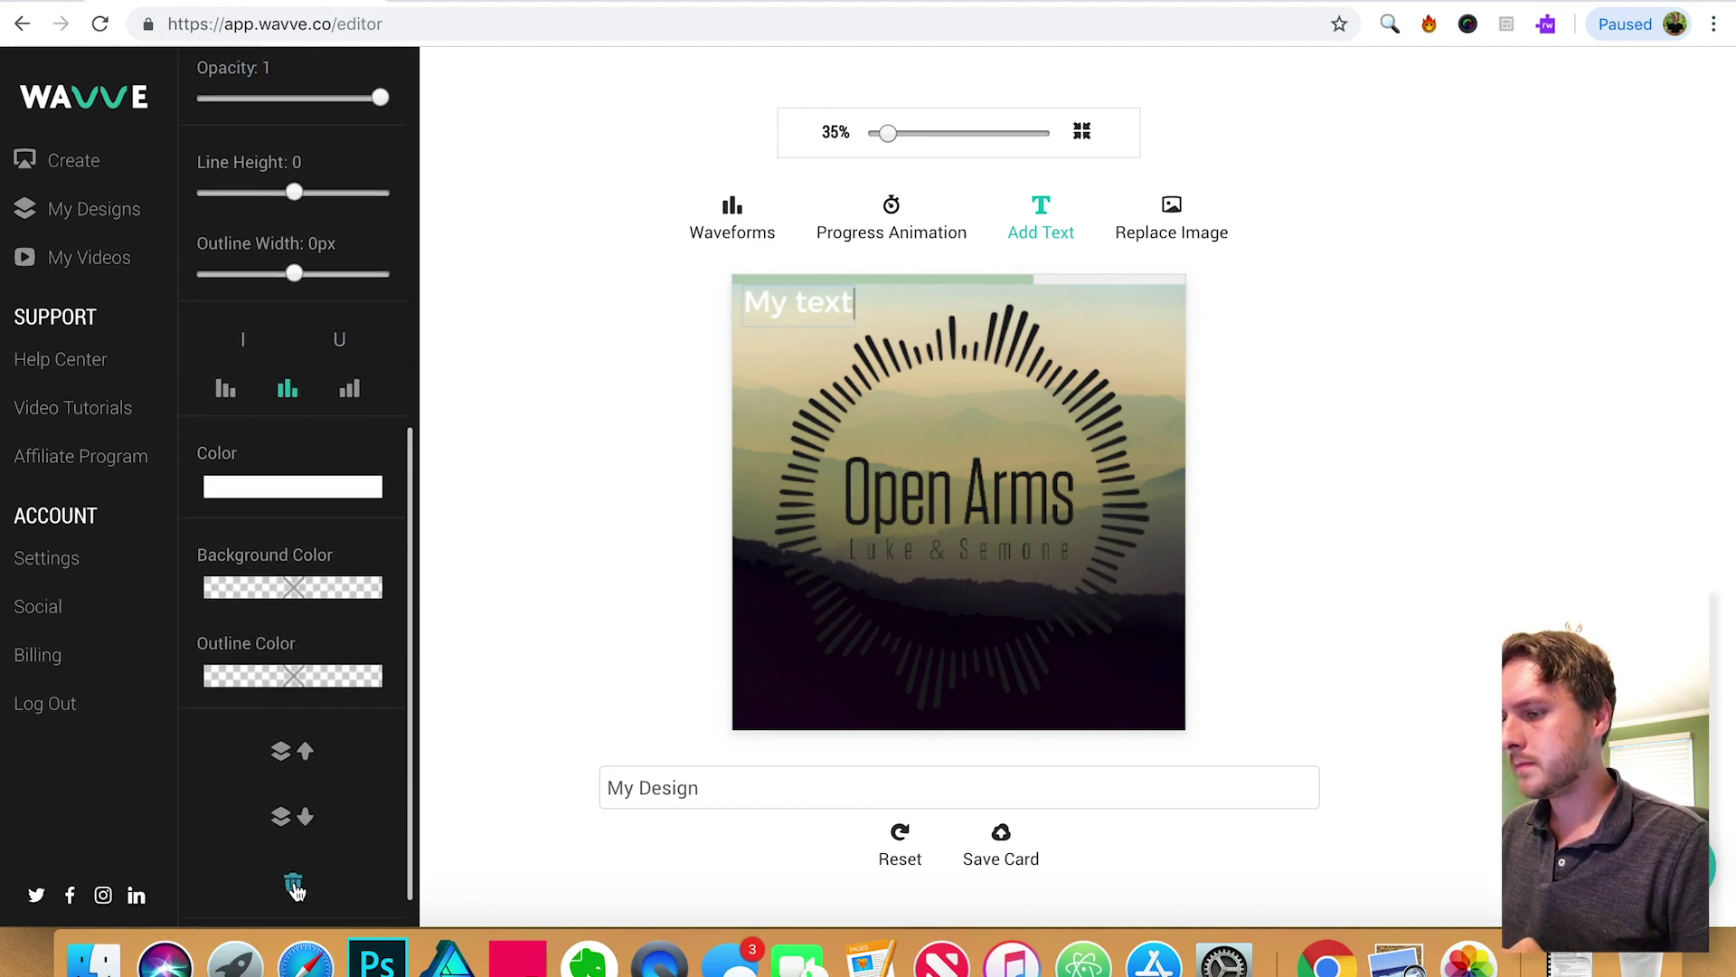
{"action": "left_click", "coordinate": [292, 882]}
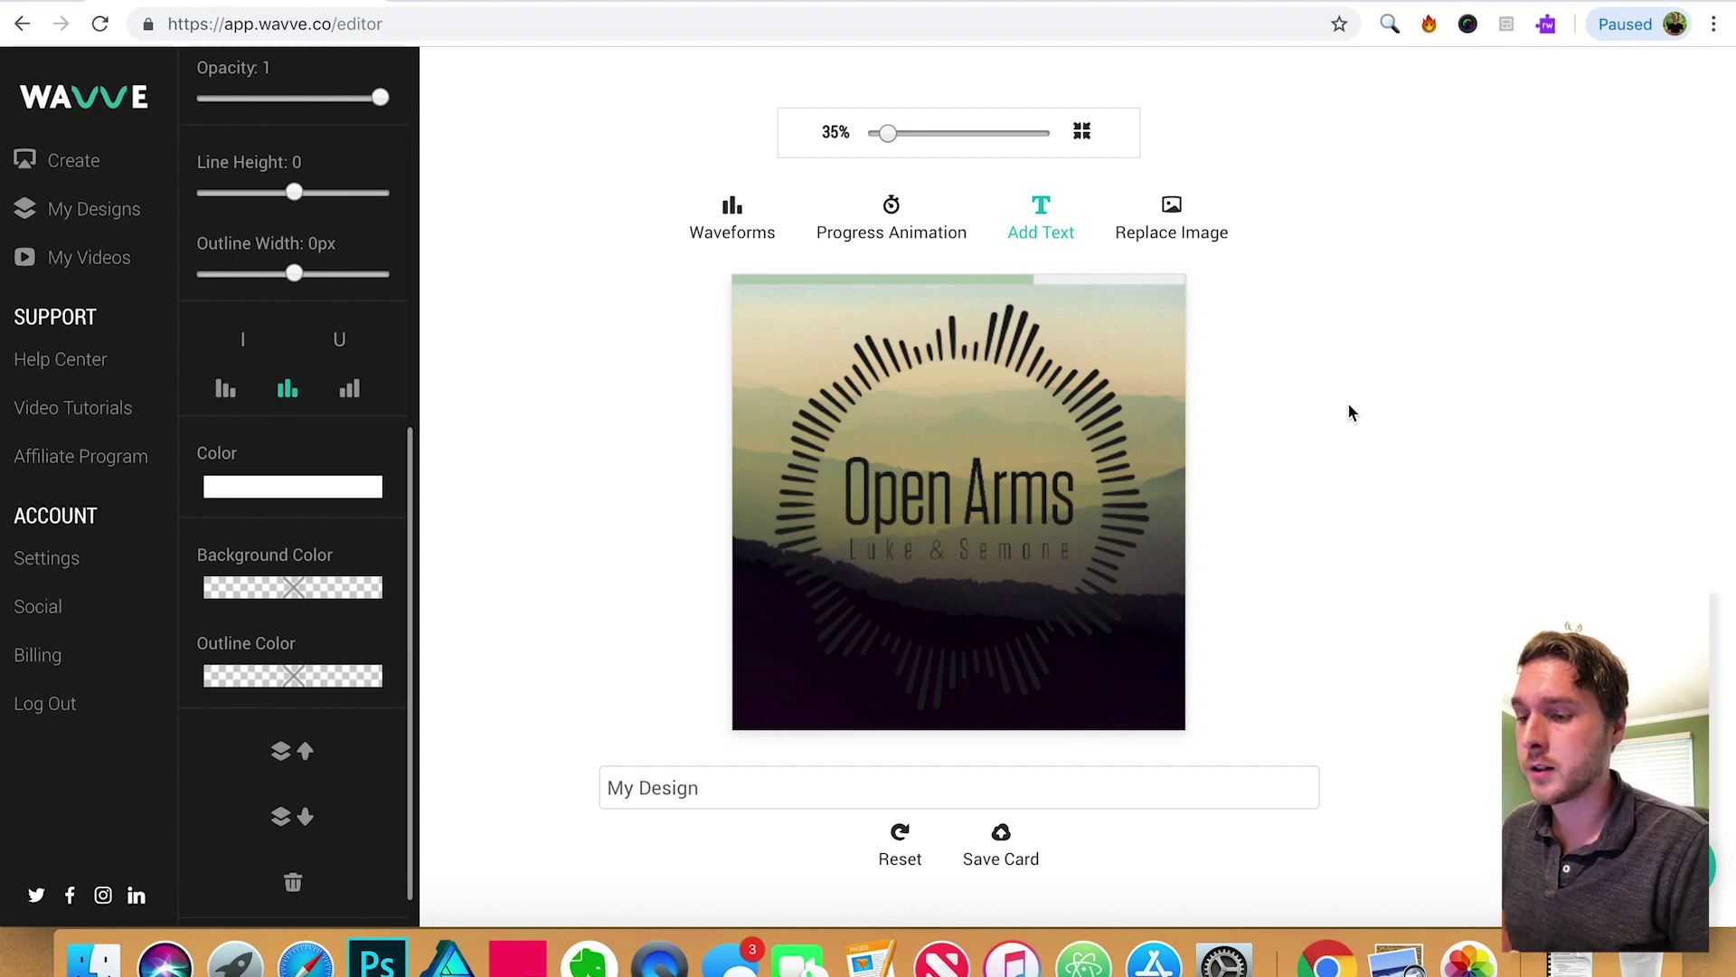
{"action": "left_click", "coordinate": [1004, 852]}
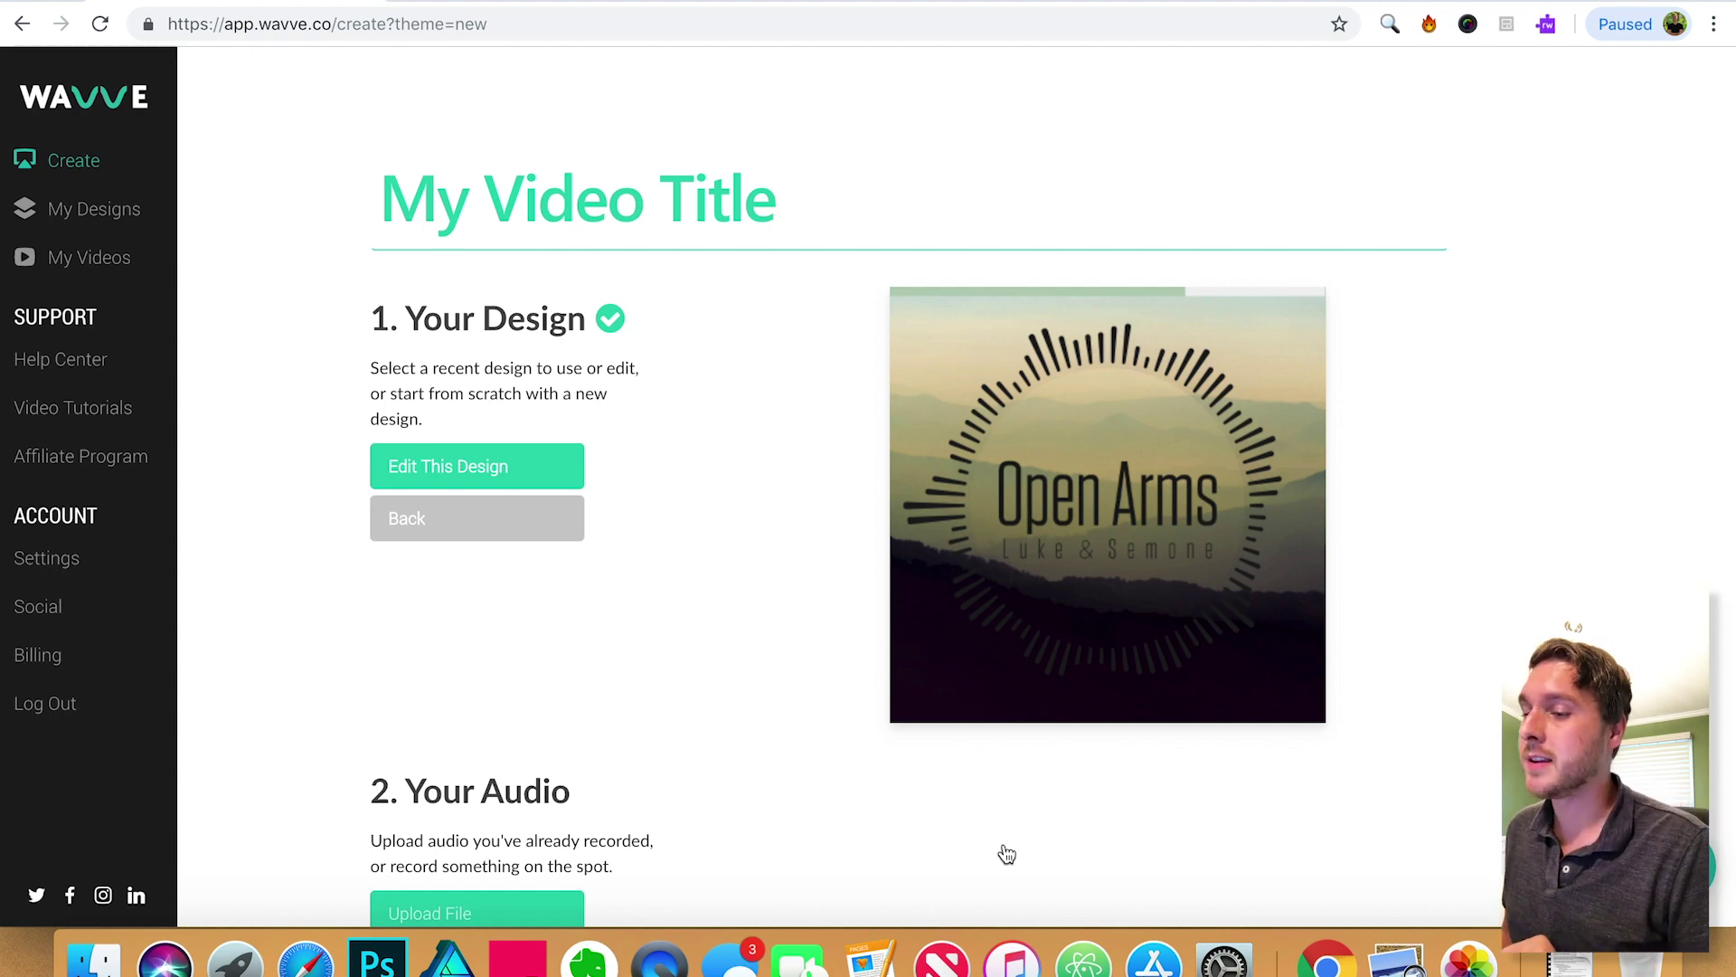
- Upload 3_Jacob.mp3 from the Desktop as the video's audio
{"action": "scroll", "coordinate": [1006, 854], "scroll_direction": "down", "scroll_amount": 1}
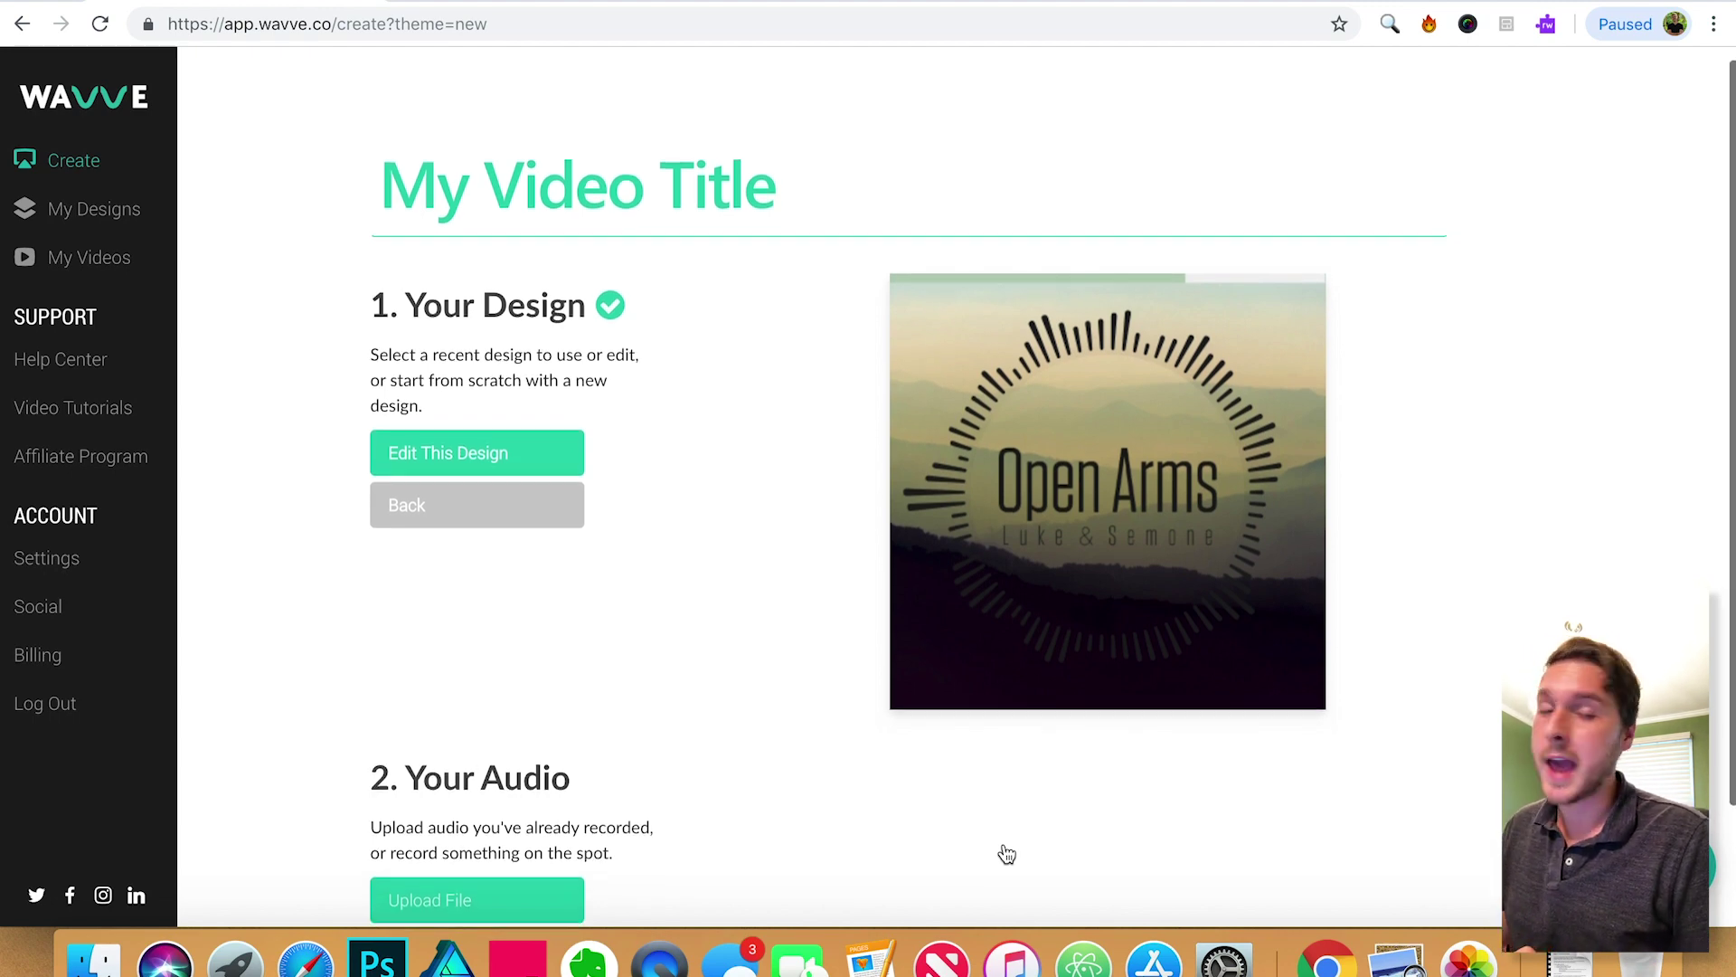
{"action": "scroll", "coordinate": [1007, 854], "scroll_direction": "down", "scroll_amount": 3}
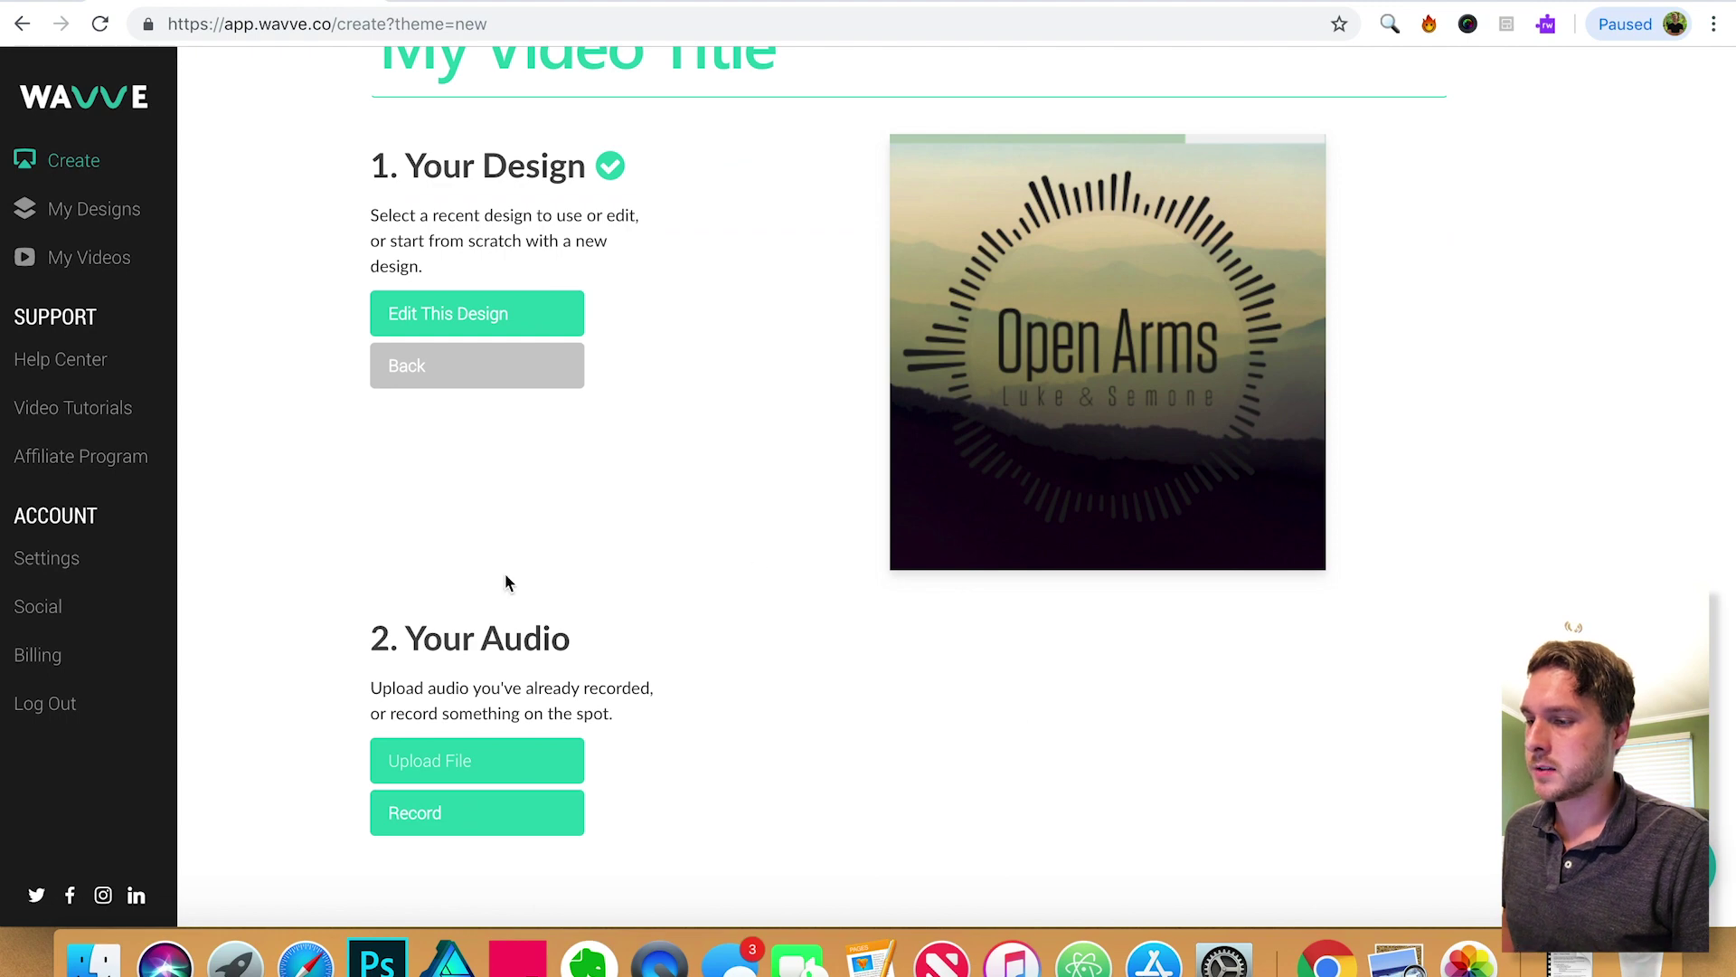
{"action": "left_click", "coordinate": [457, 764]}
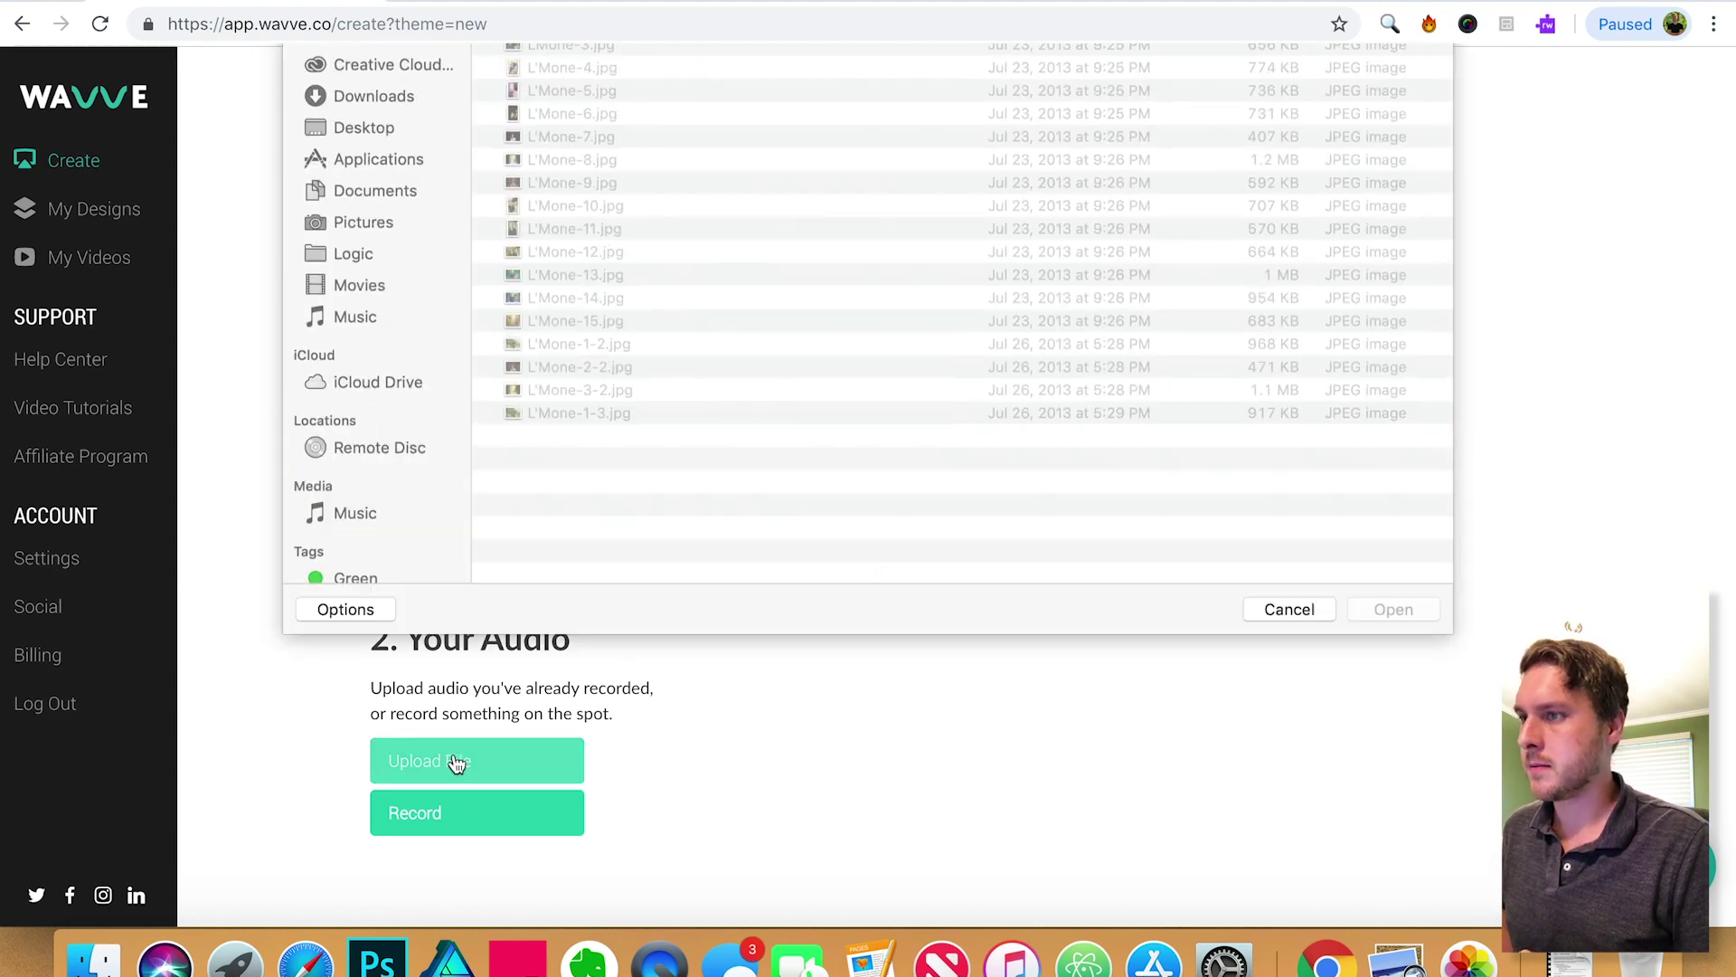
{"action": "left_click", "coordinate": [360, 267]}
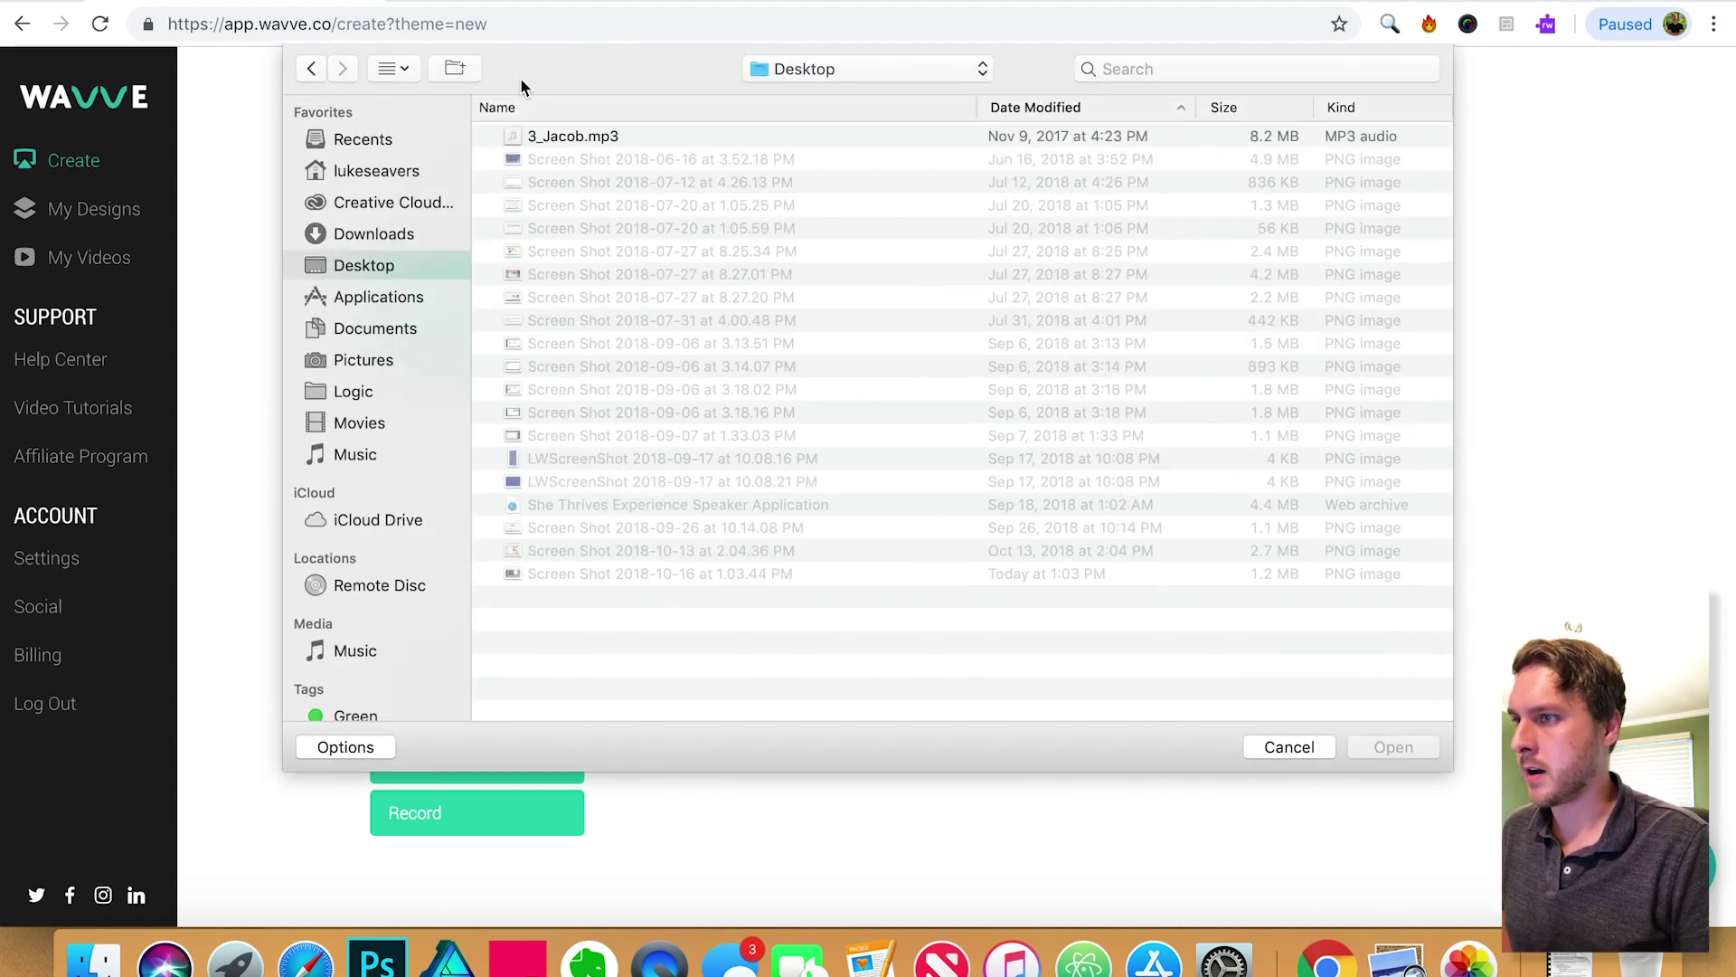
{"action": "left_click", "coordinate": [588, 137]}
{"action": "left_click", "coordinate": [1389, 762]}
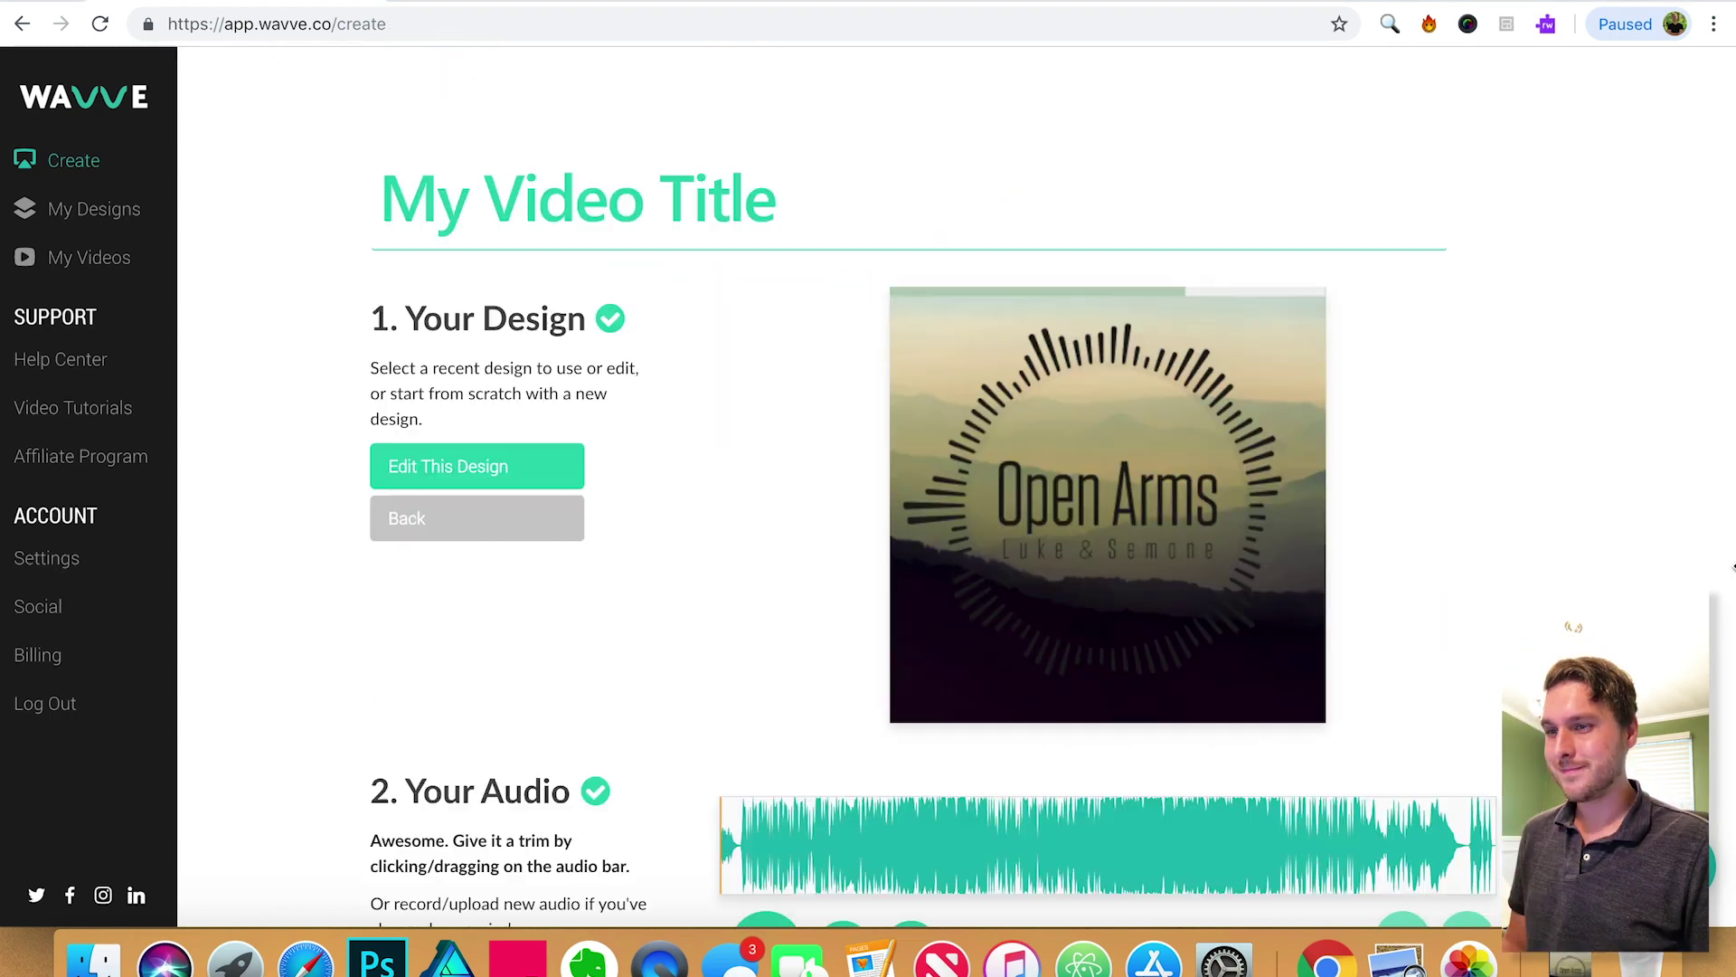
- Select an audio clip running roughly from 00:45:34 to 01:22:93
{"action": "scroll", "coordinate": [791, 193], "scroll_direction": "down", "scroll_amount": 3}
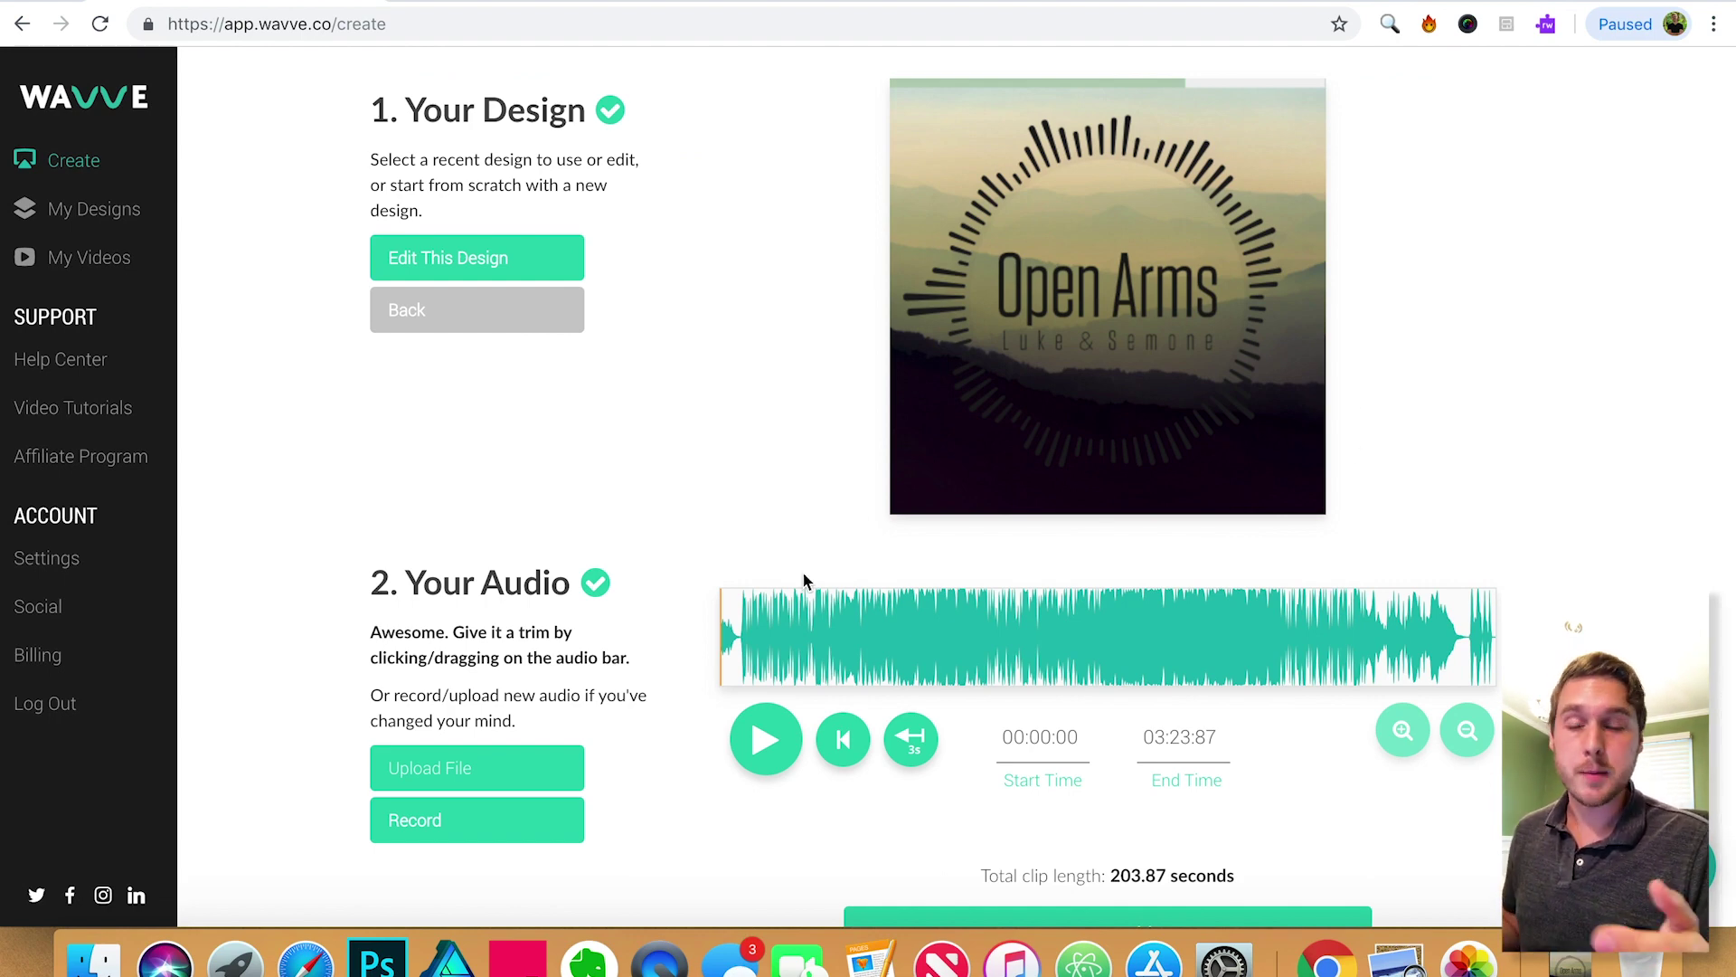
{"action": "left_click_drag", "start_coordinate": [722, 605], "coordinate": [841, 604]}
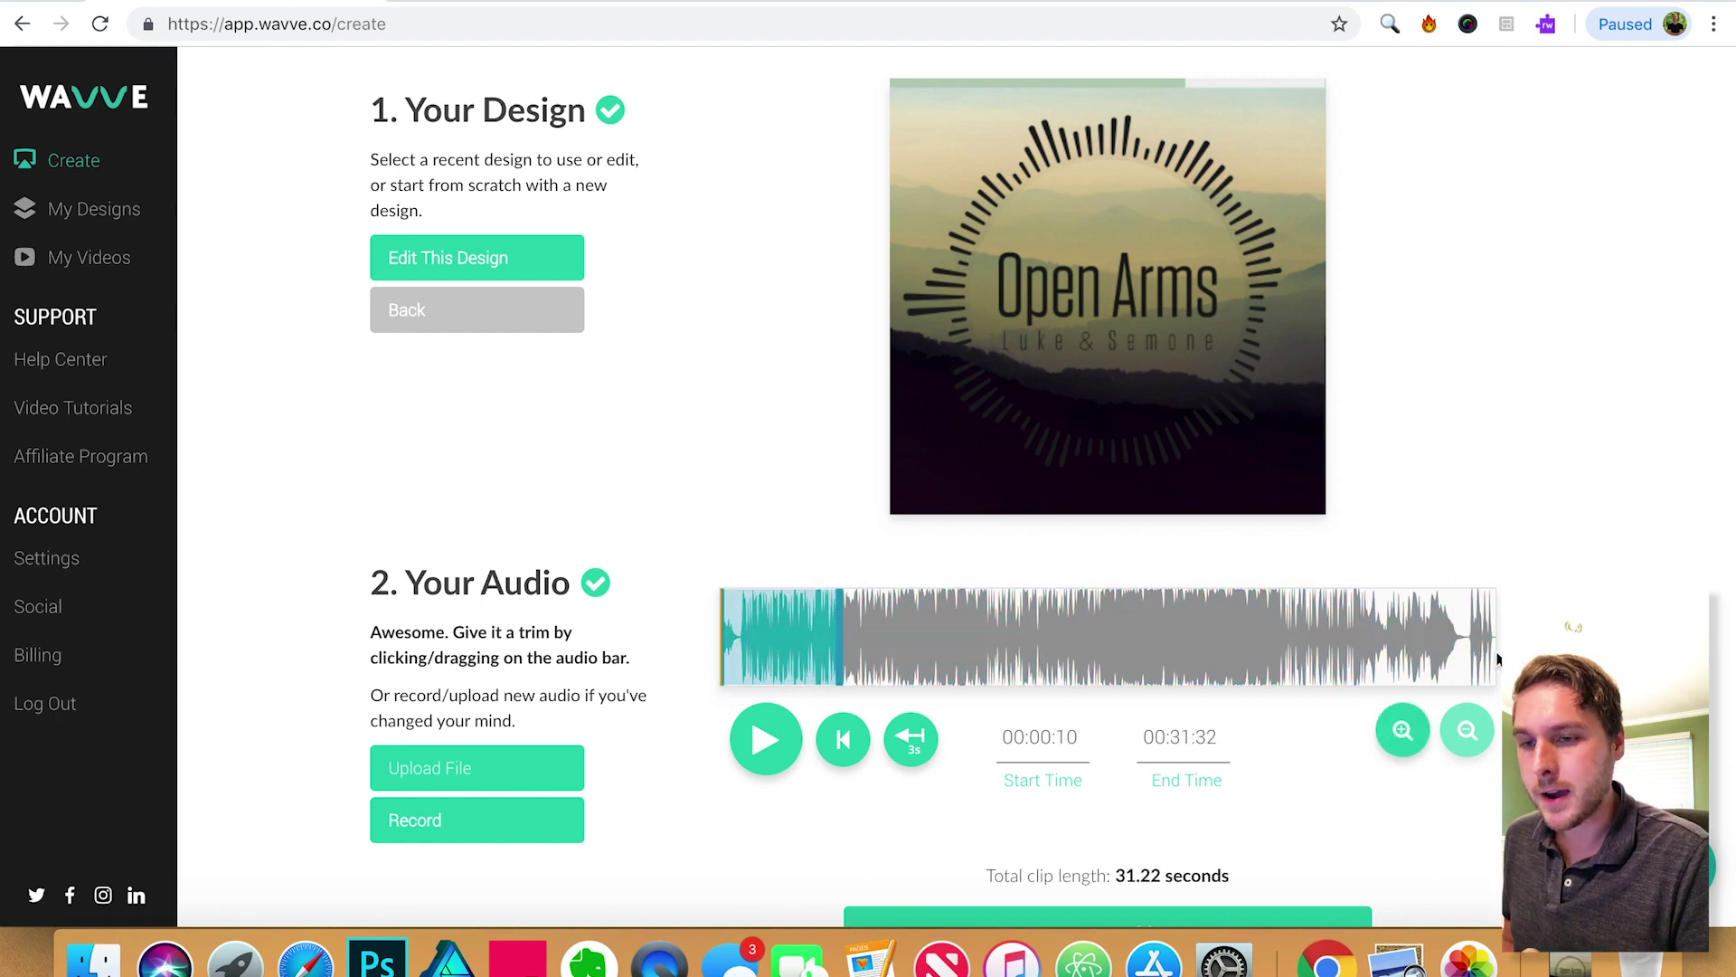
{"action": "left_click_drag", "start_coordinate": [1492, 659], "coordinate": [1072, 637]}
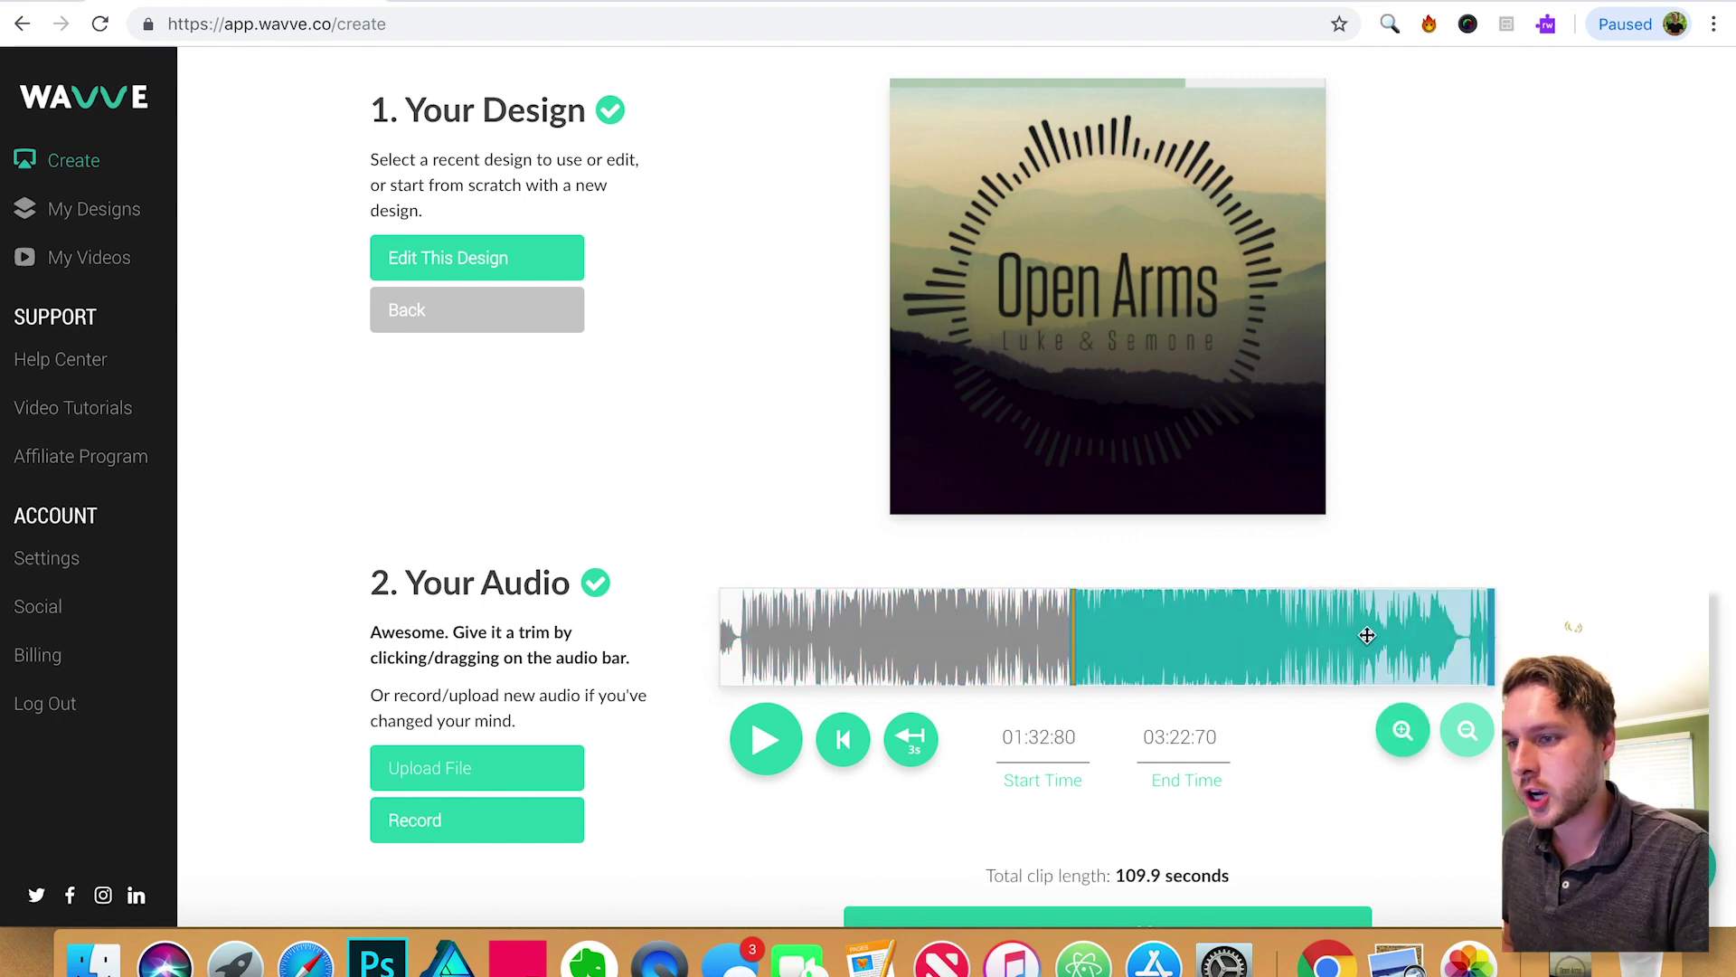
{"action": "left_click_drag", "start_coordinate": [1356, 633], "coordinate": [1077, 641]}
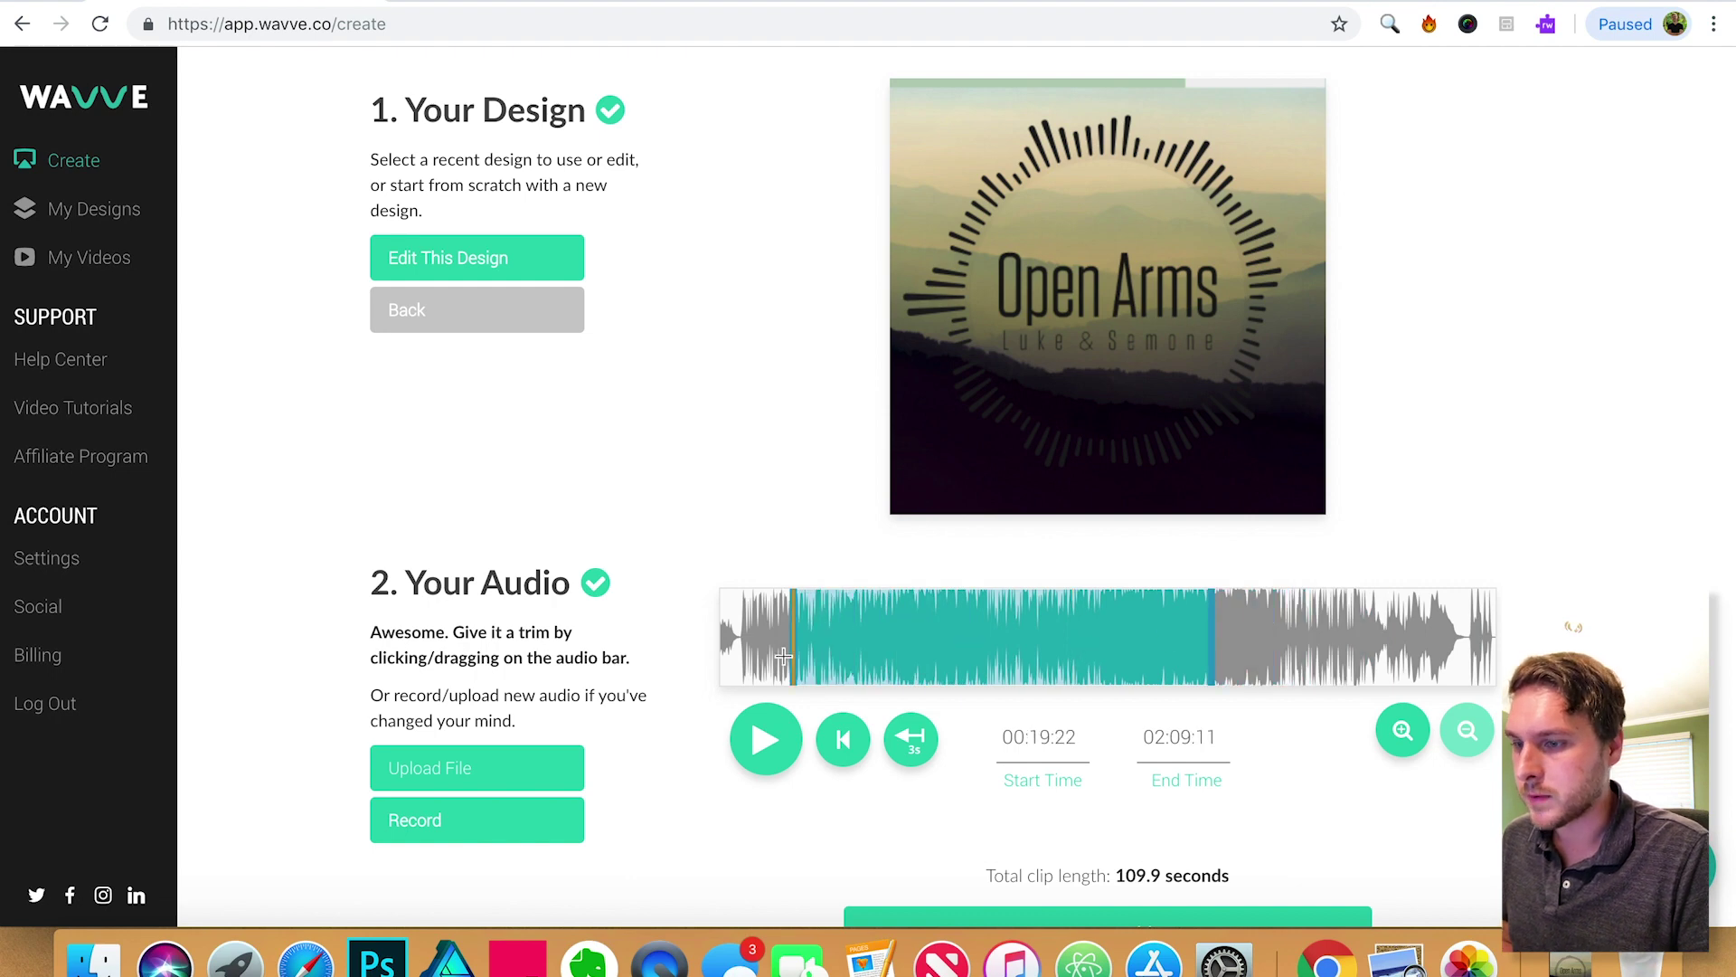
{"action": "left_click_drag", "start_coordinate": [792, 654], "coordinate": [894, 653]}
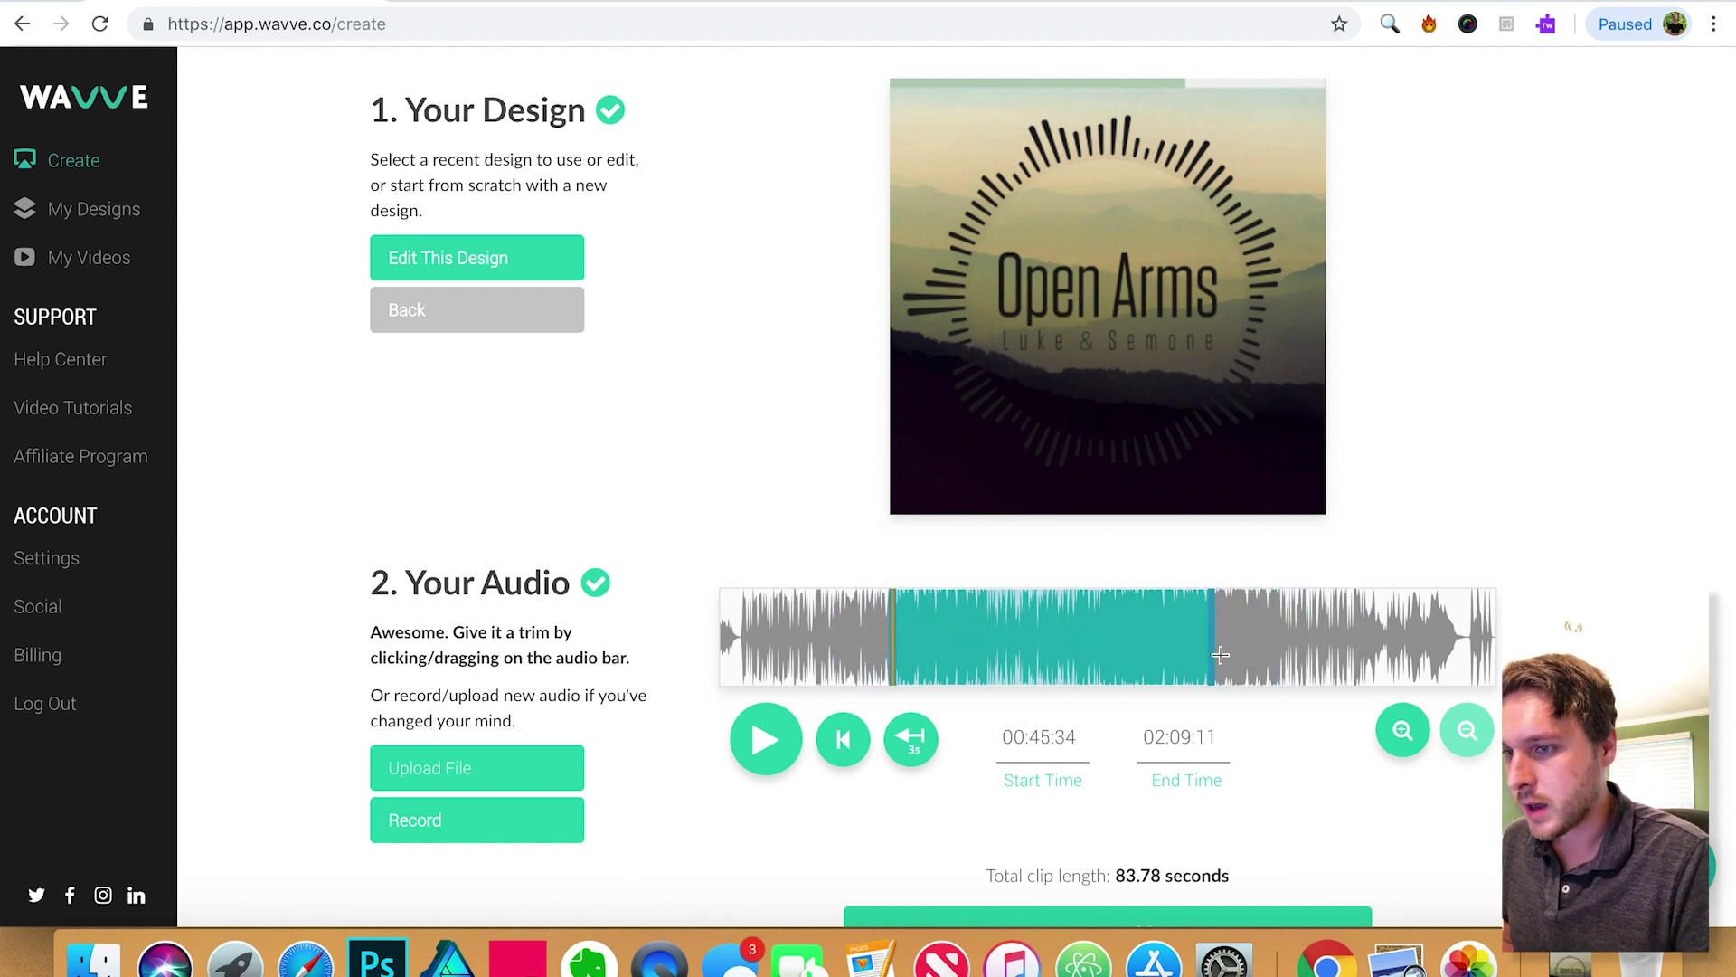
{"action": "left_click_drag", "start_coordinate": [1211, 650], "coordinate": [1039, 640]}
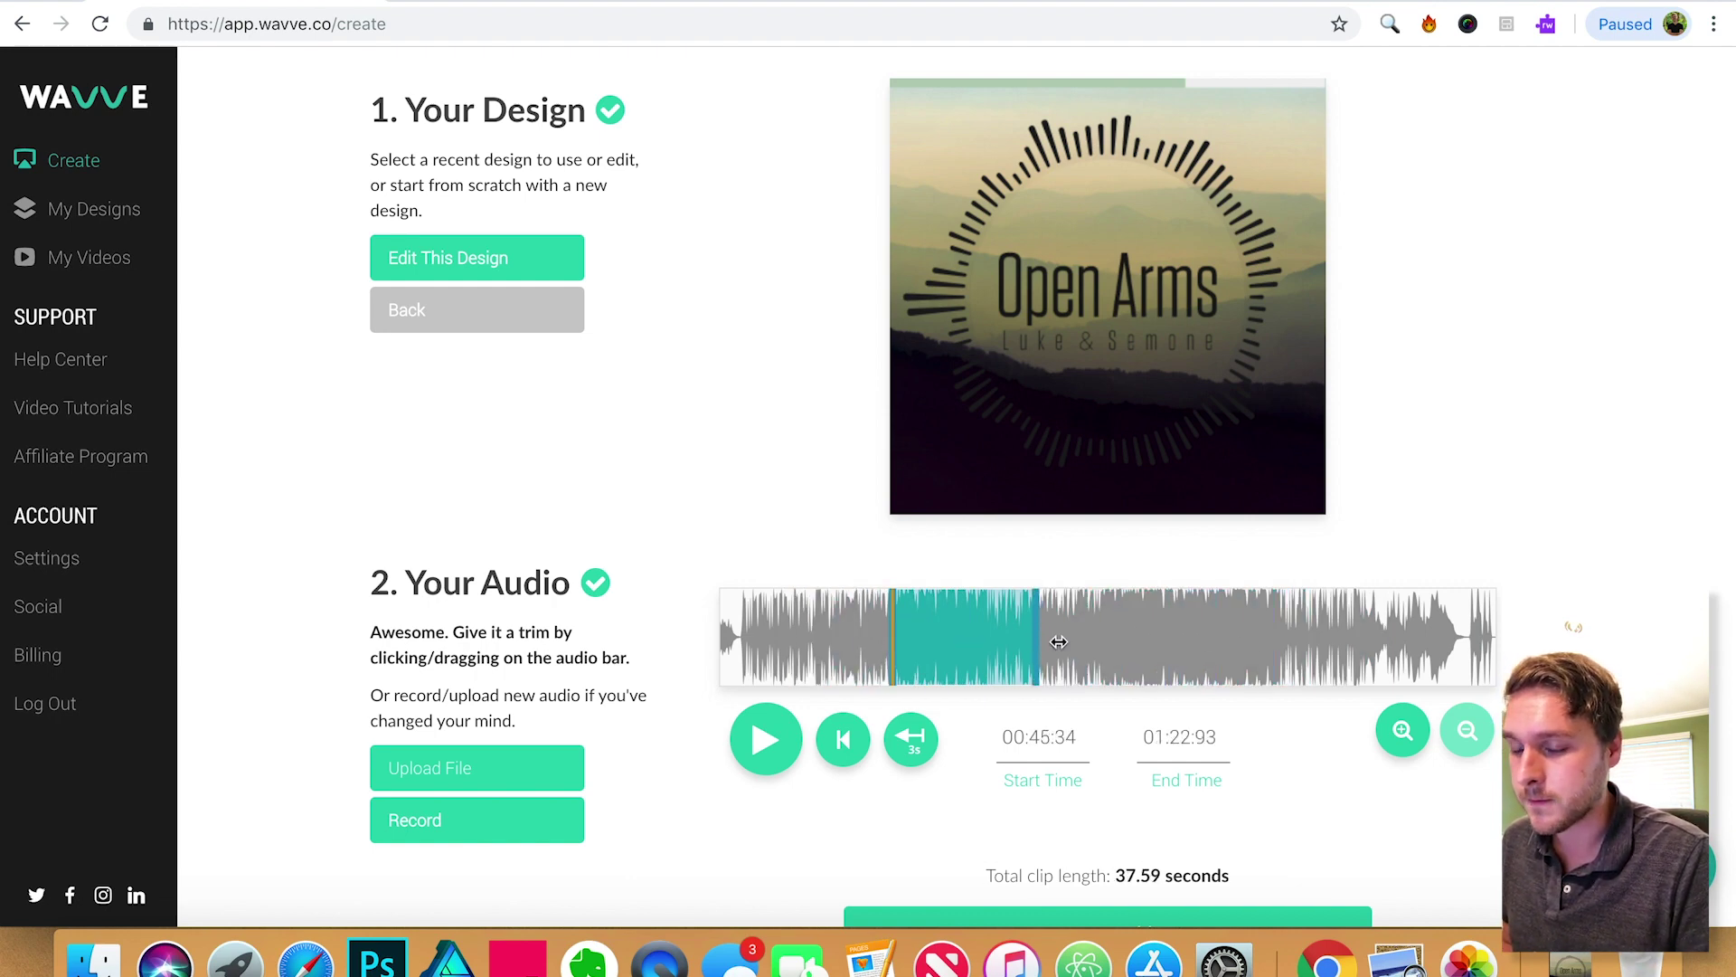
- Zoom in, play the clip, and move its start to 00:48:57
{"action": "left_click", "coordinate": [1400, 738]}
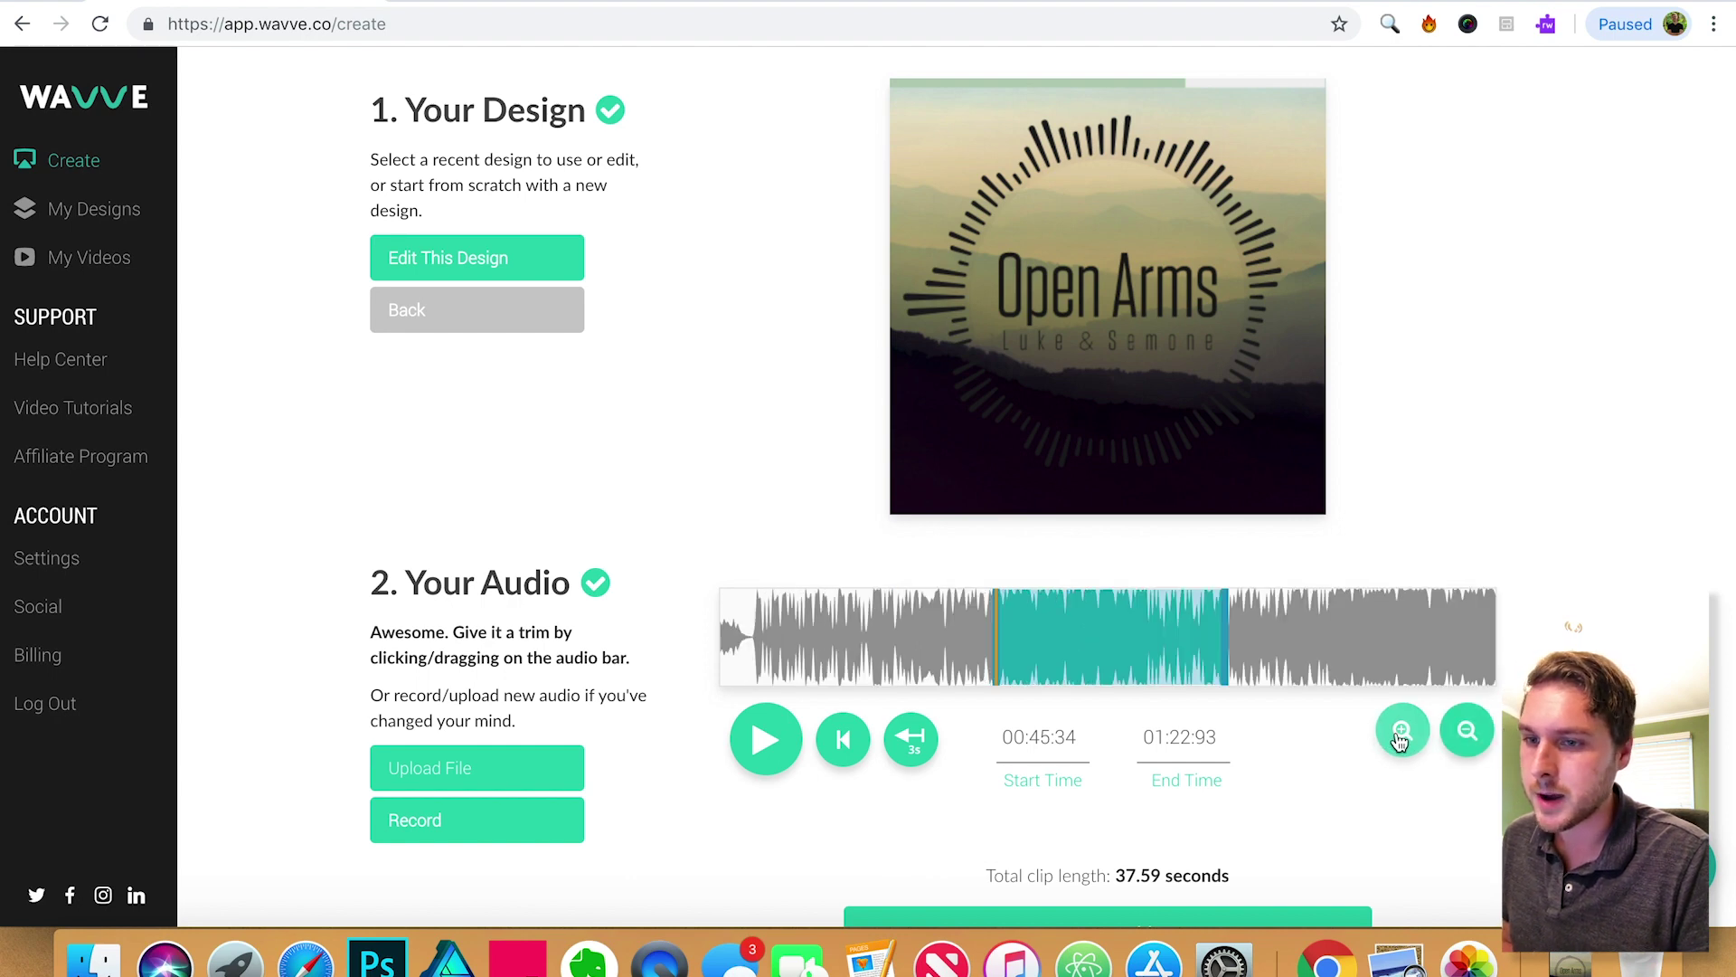
{"action": "left_click", "coordinate": [1401, 738]}
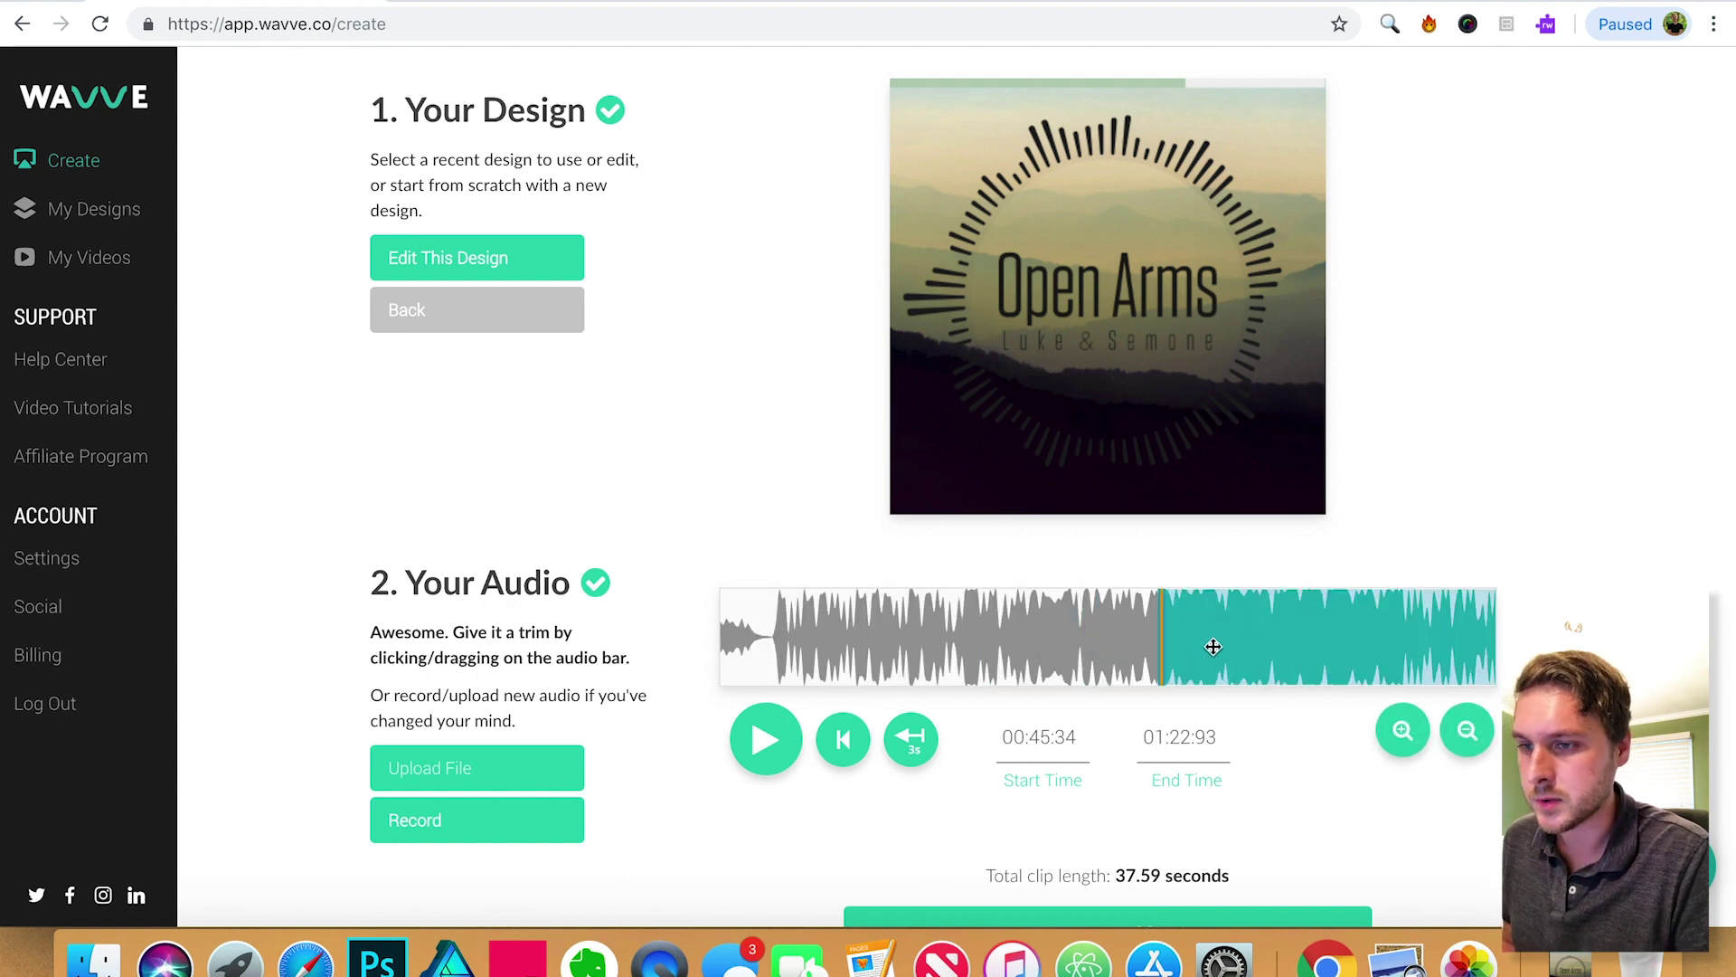
{"action": "key", "text": "space"}
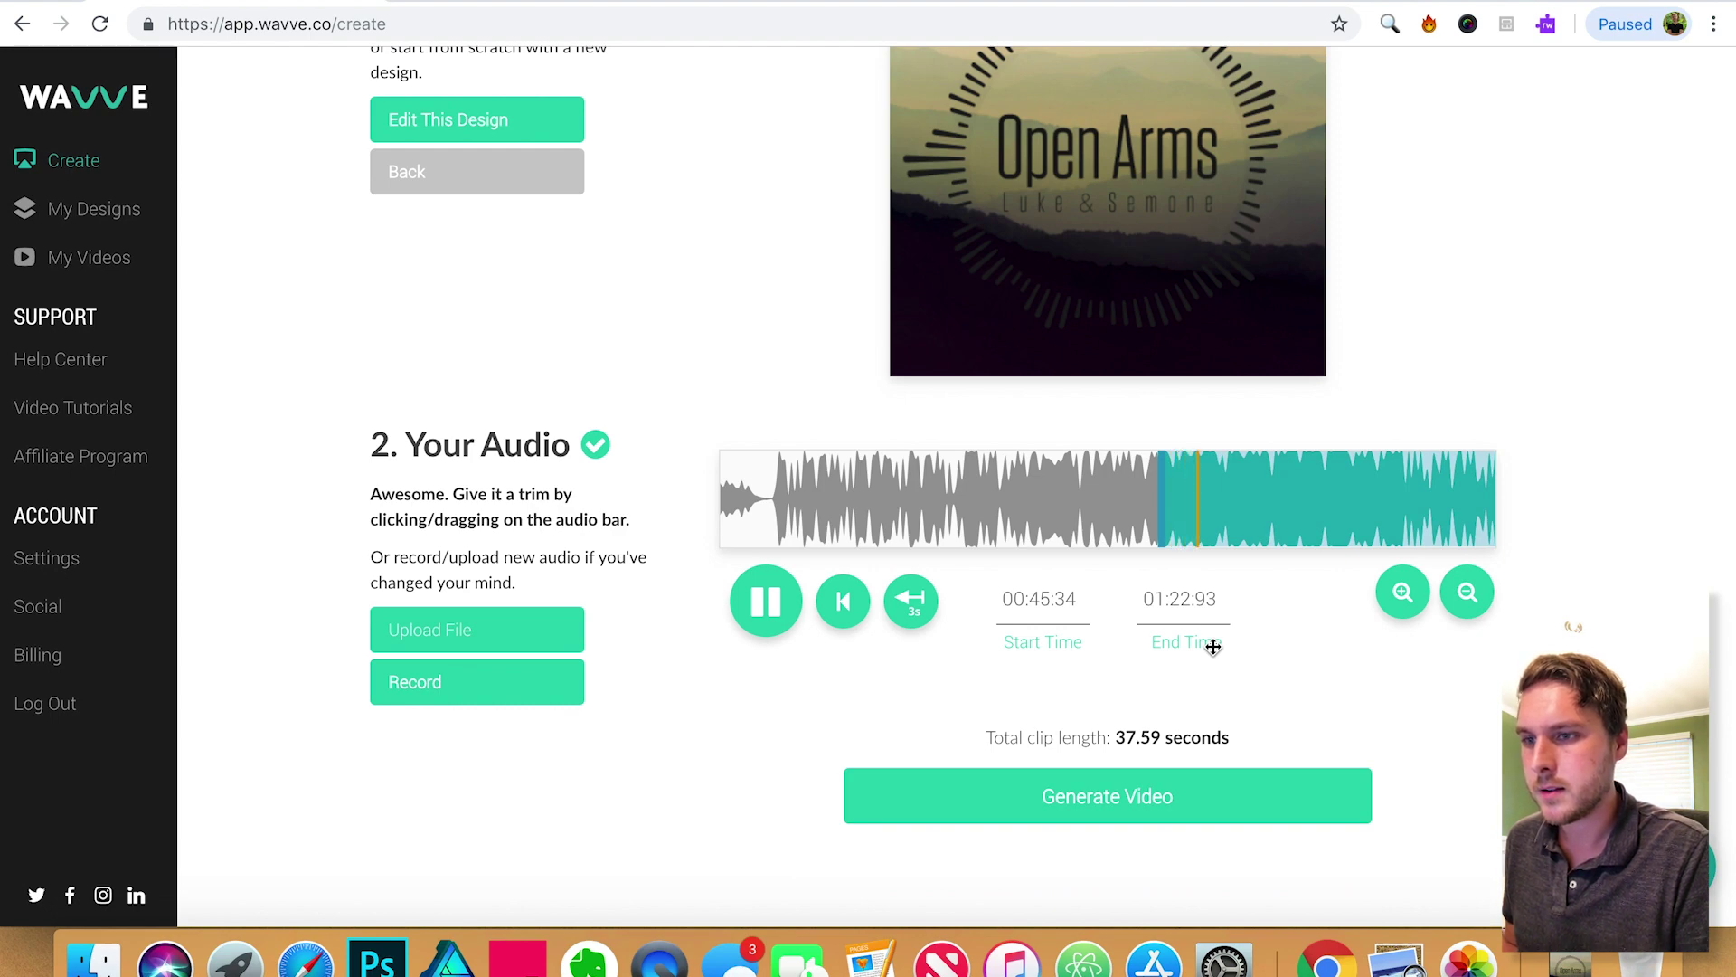
{"action": "key", "text": "space"}
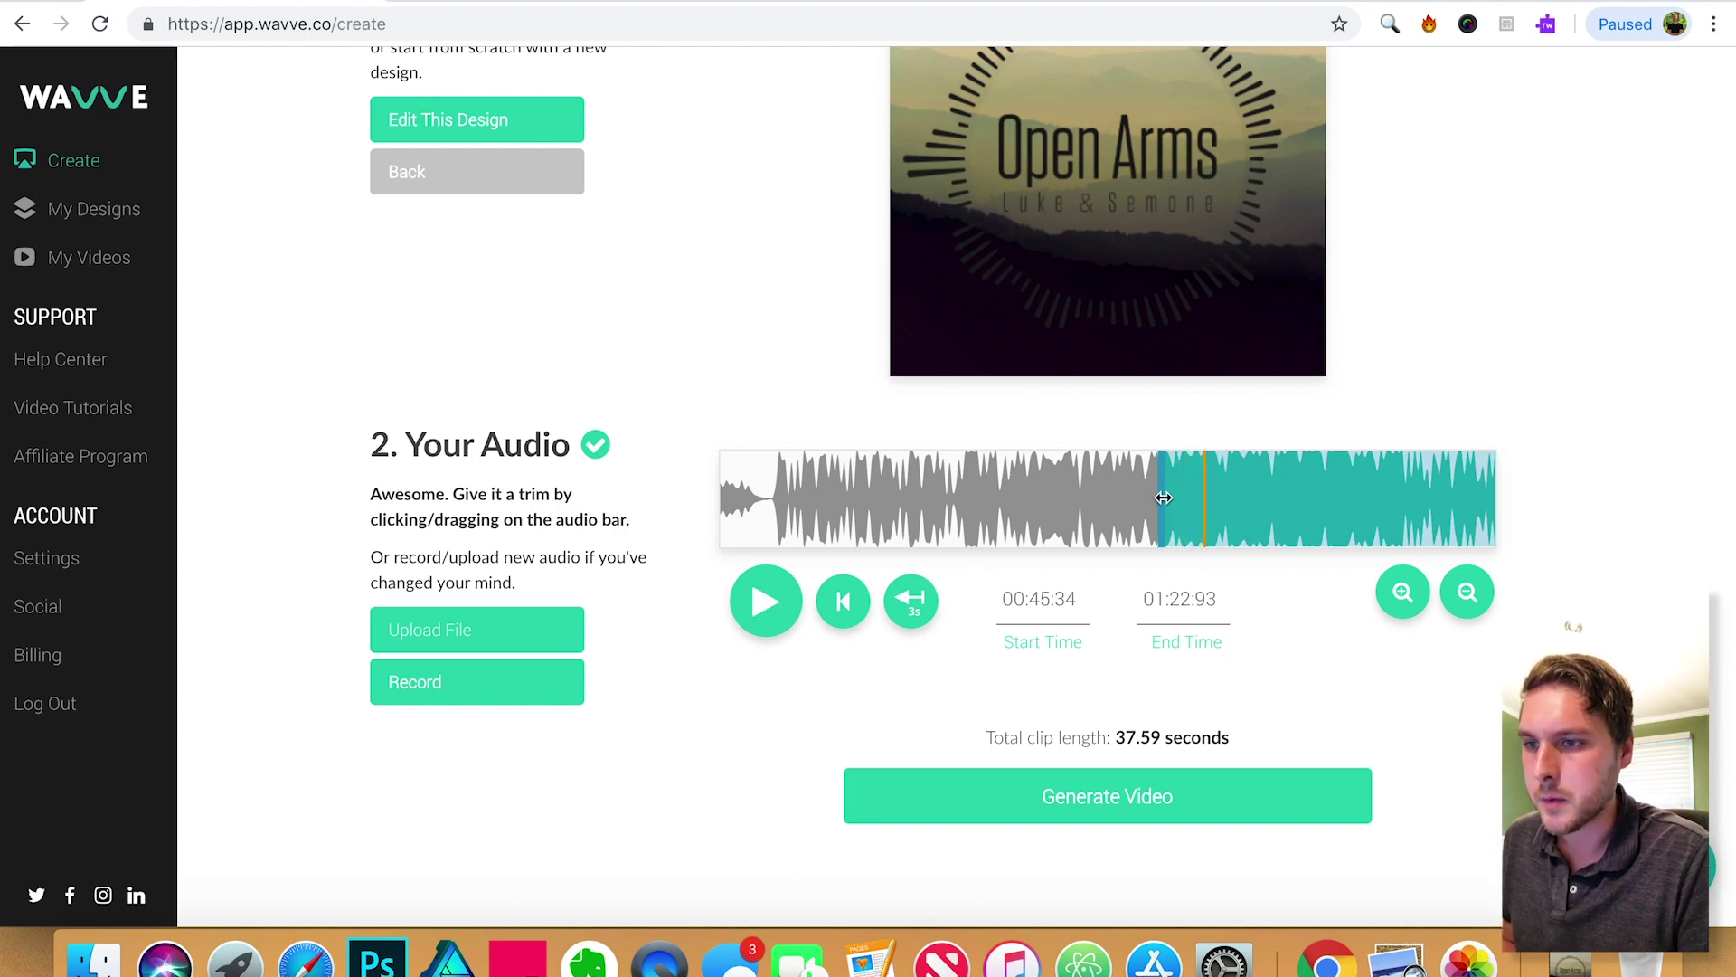
{"action": "left_click_drag", "start_coordinate": [1164, 497], "coordinate": [1195, 494]}
{"action": "key", "text": "space"}
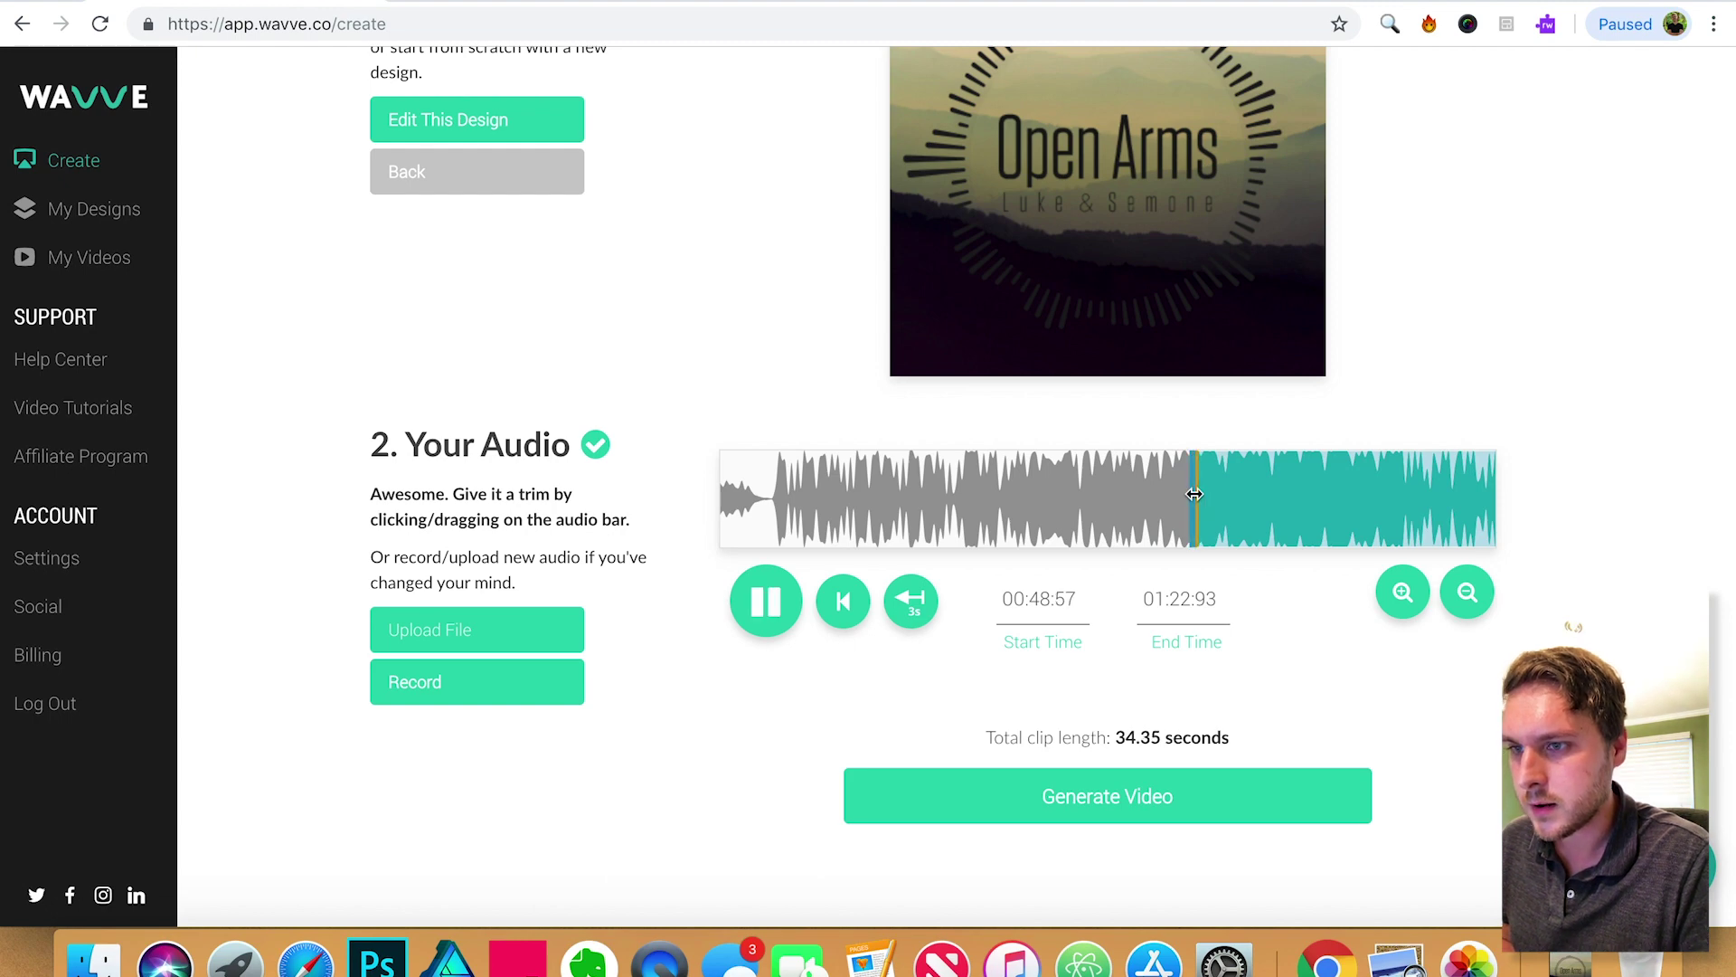
{"action": "key", "text": "space"}
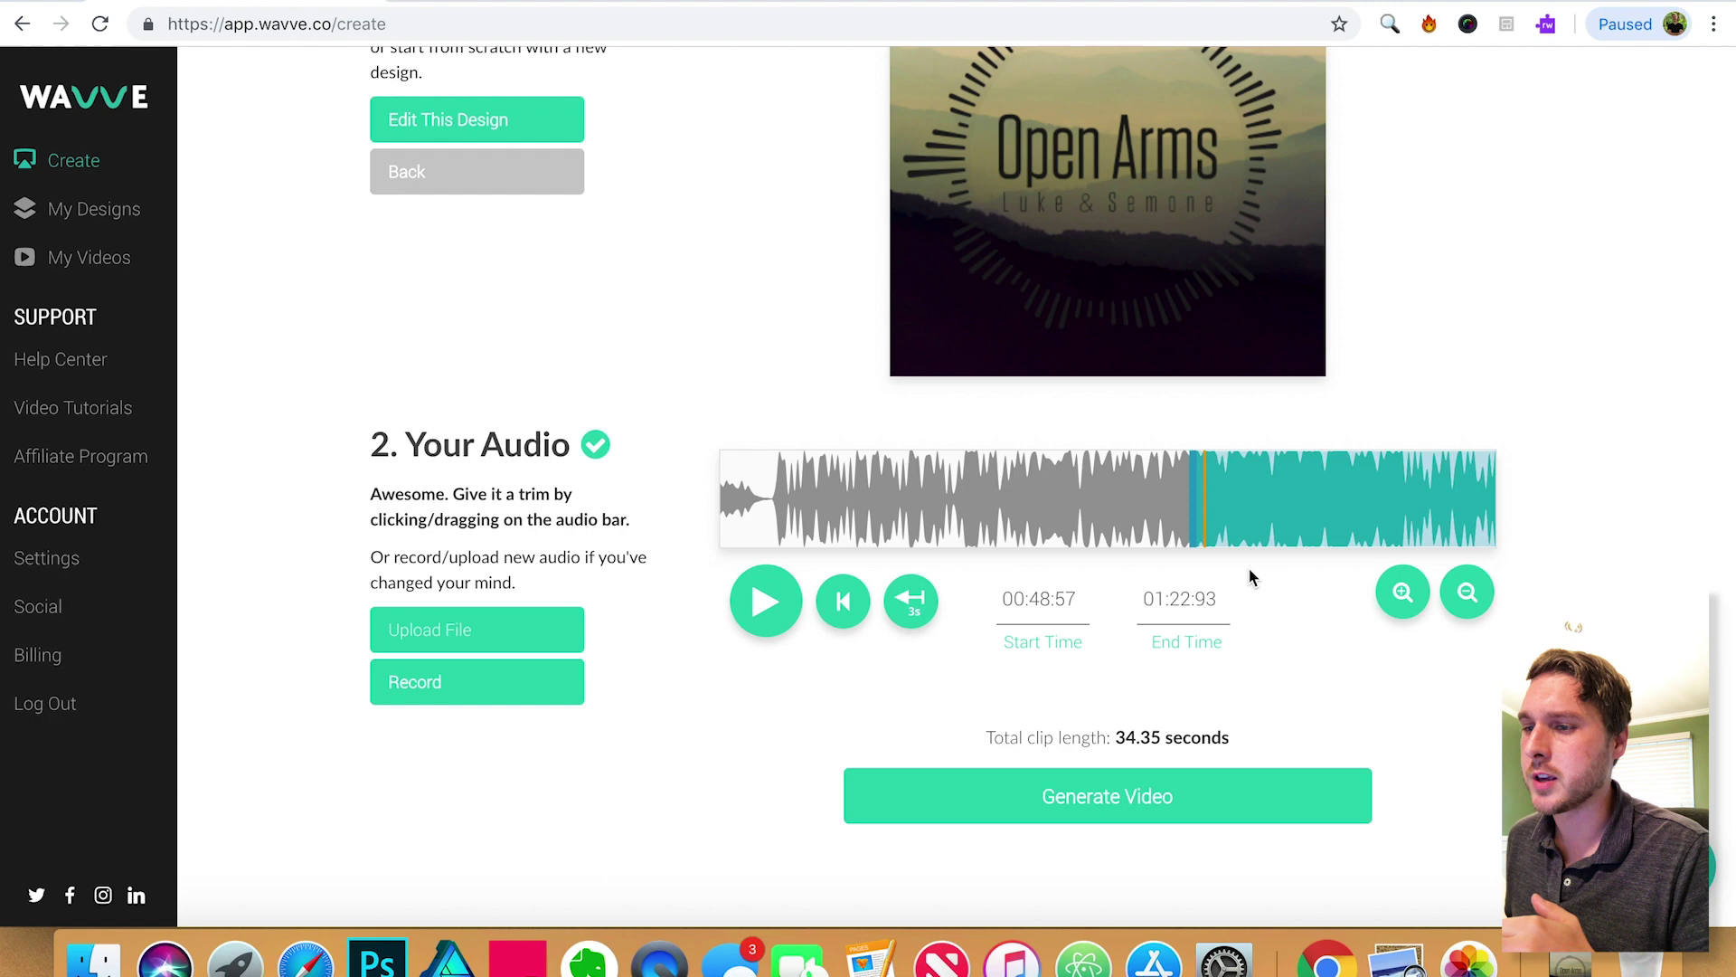
- Preview the last three seconds of the current clip, then pause playback
{"action": "scroll", "coordinate": [1290, 528], "scroll_direction": "up", "scroll_amount": 2}
{"action": "scroll", "coordinate": [1291, 528], "scroll_direction": "down", "scroll_amount": 2}
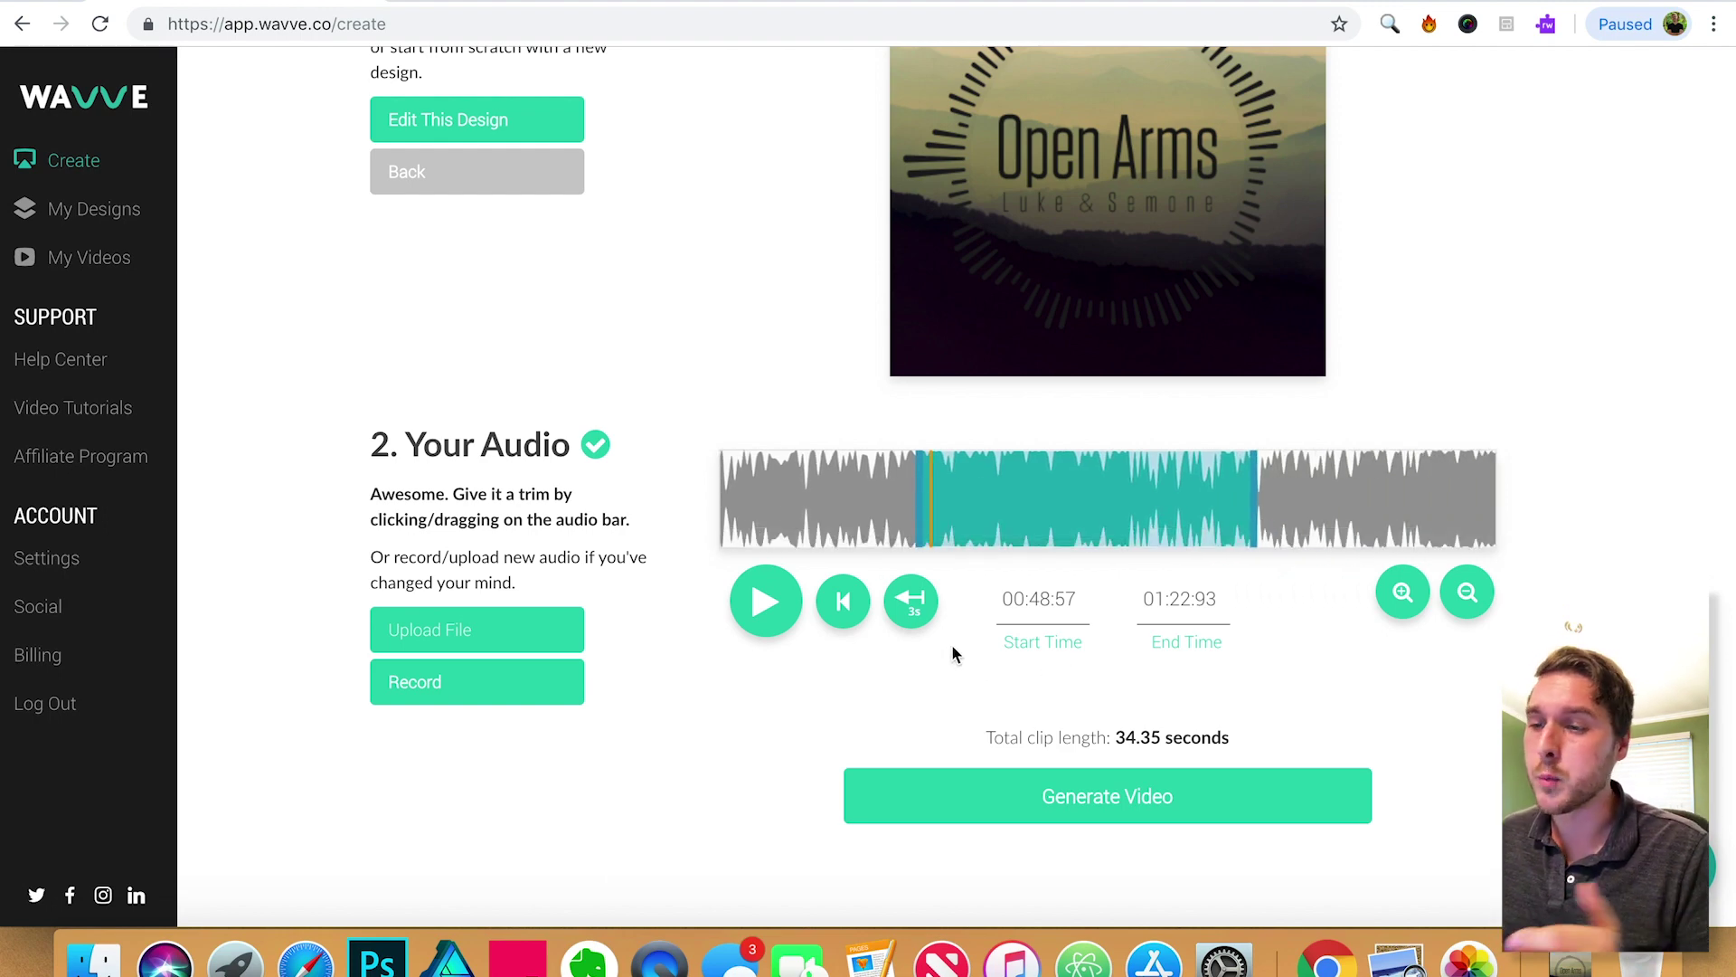
{"action": "left_click", "coordinate": [927, 618]}
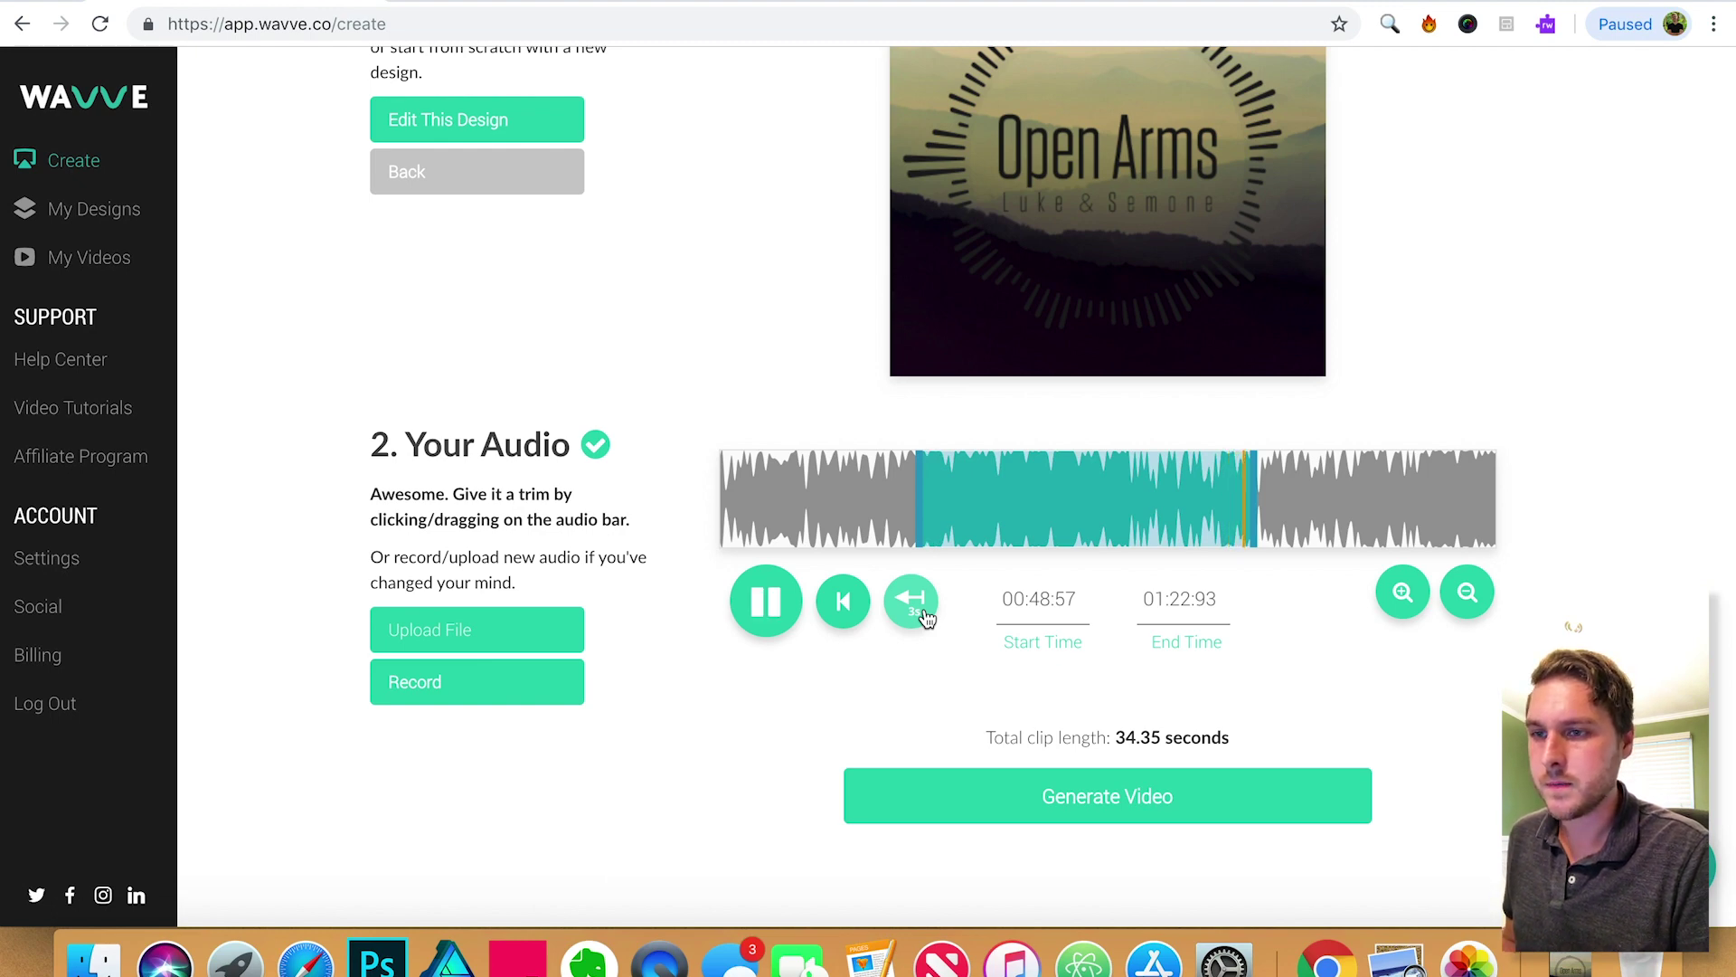
{"action": "left_click", "coordinate": [928, 618]}
{"action": "left_click", "coordinate": [773, 606]}
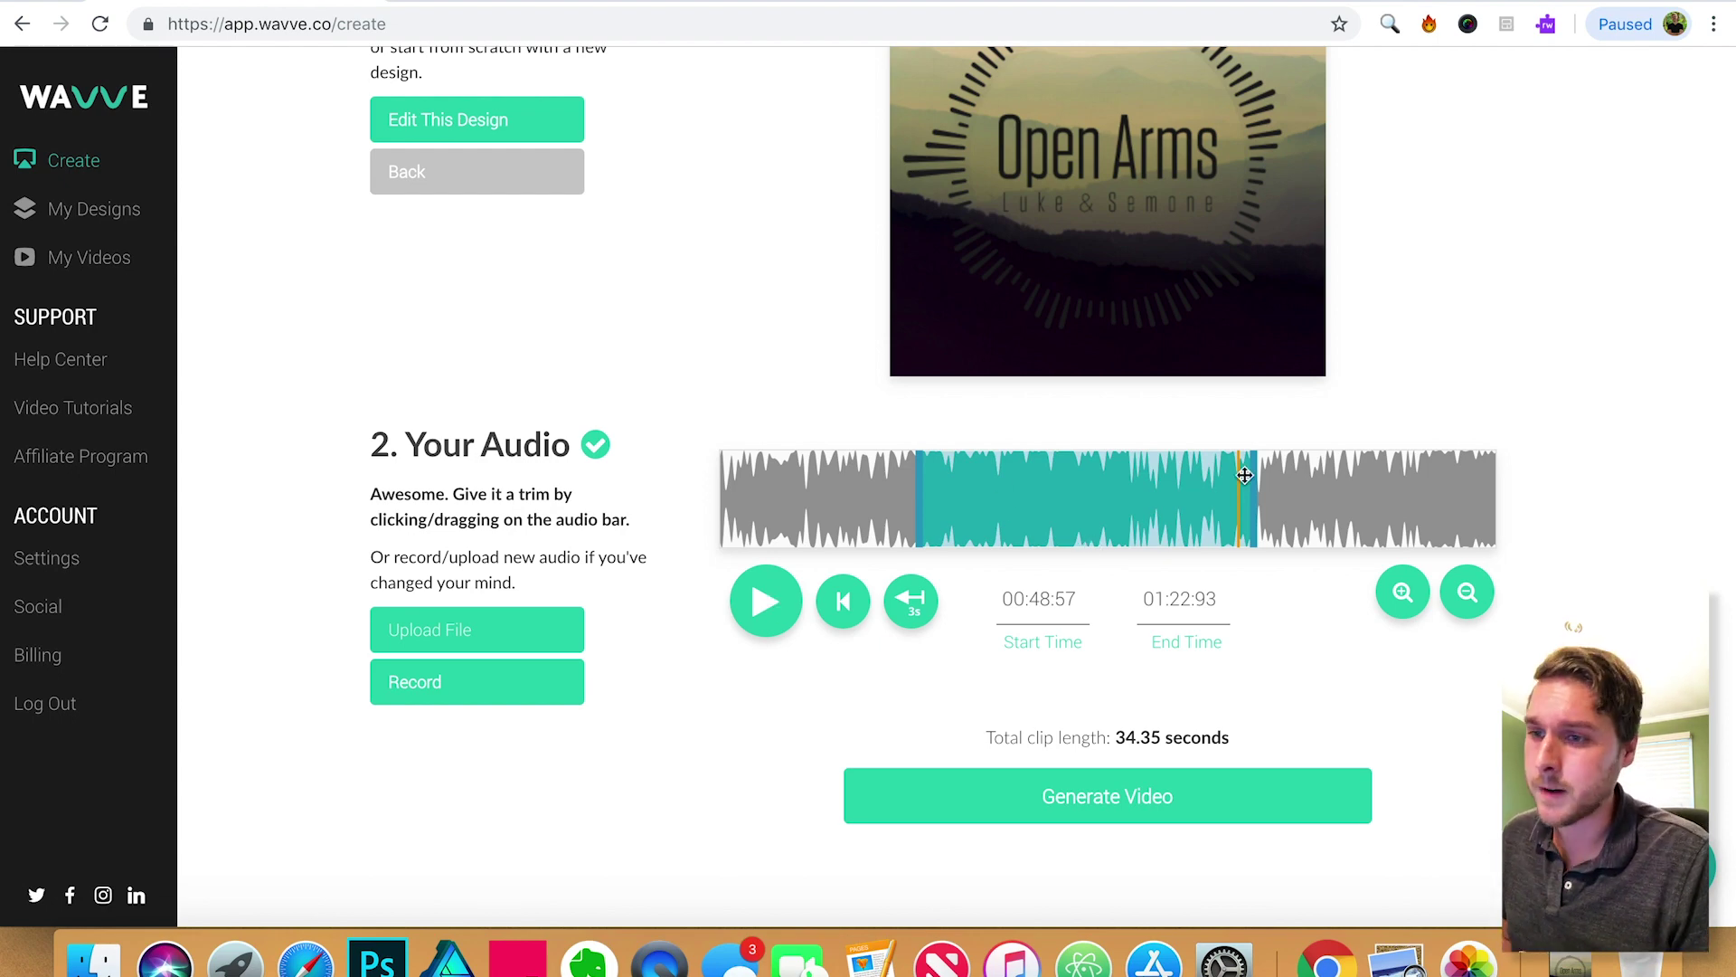
- Move the clip end to 01:10:61 for a 22.03-second clip, previewing the ending to check
{"action": "left_click_drag", "start_coordinate": [1253, 489], "coordinate": [1135, 496]}
{"action": "left_click", "coordinate": [924, 604]}
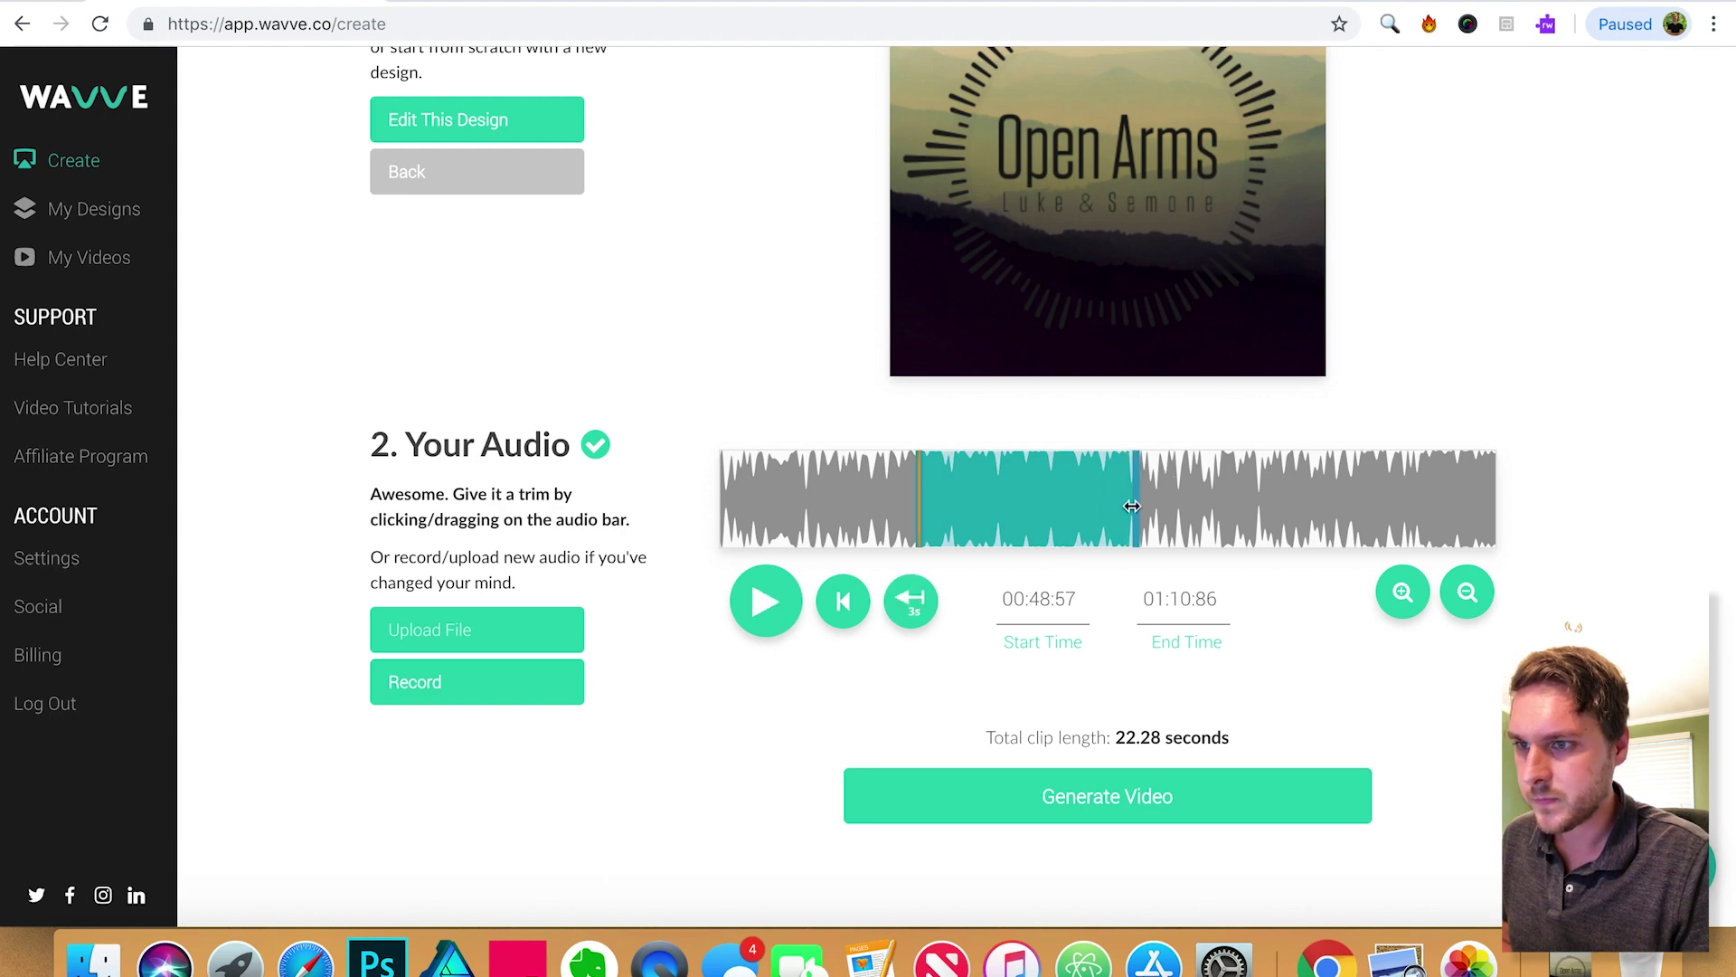
{"action": "left_click_drag", "start_coordinate": [1137, 500], "coordinate": [1135, 500]}
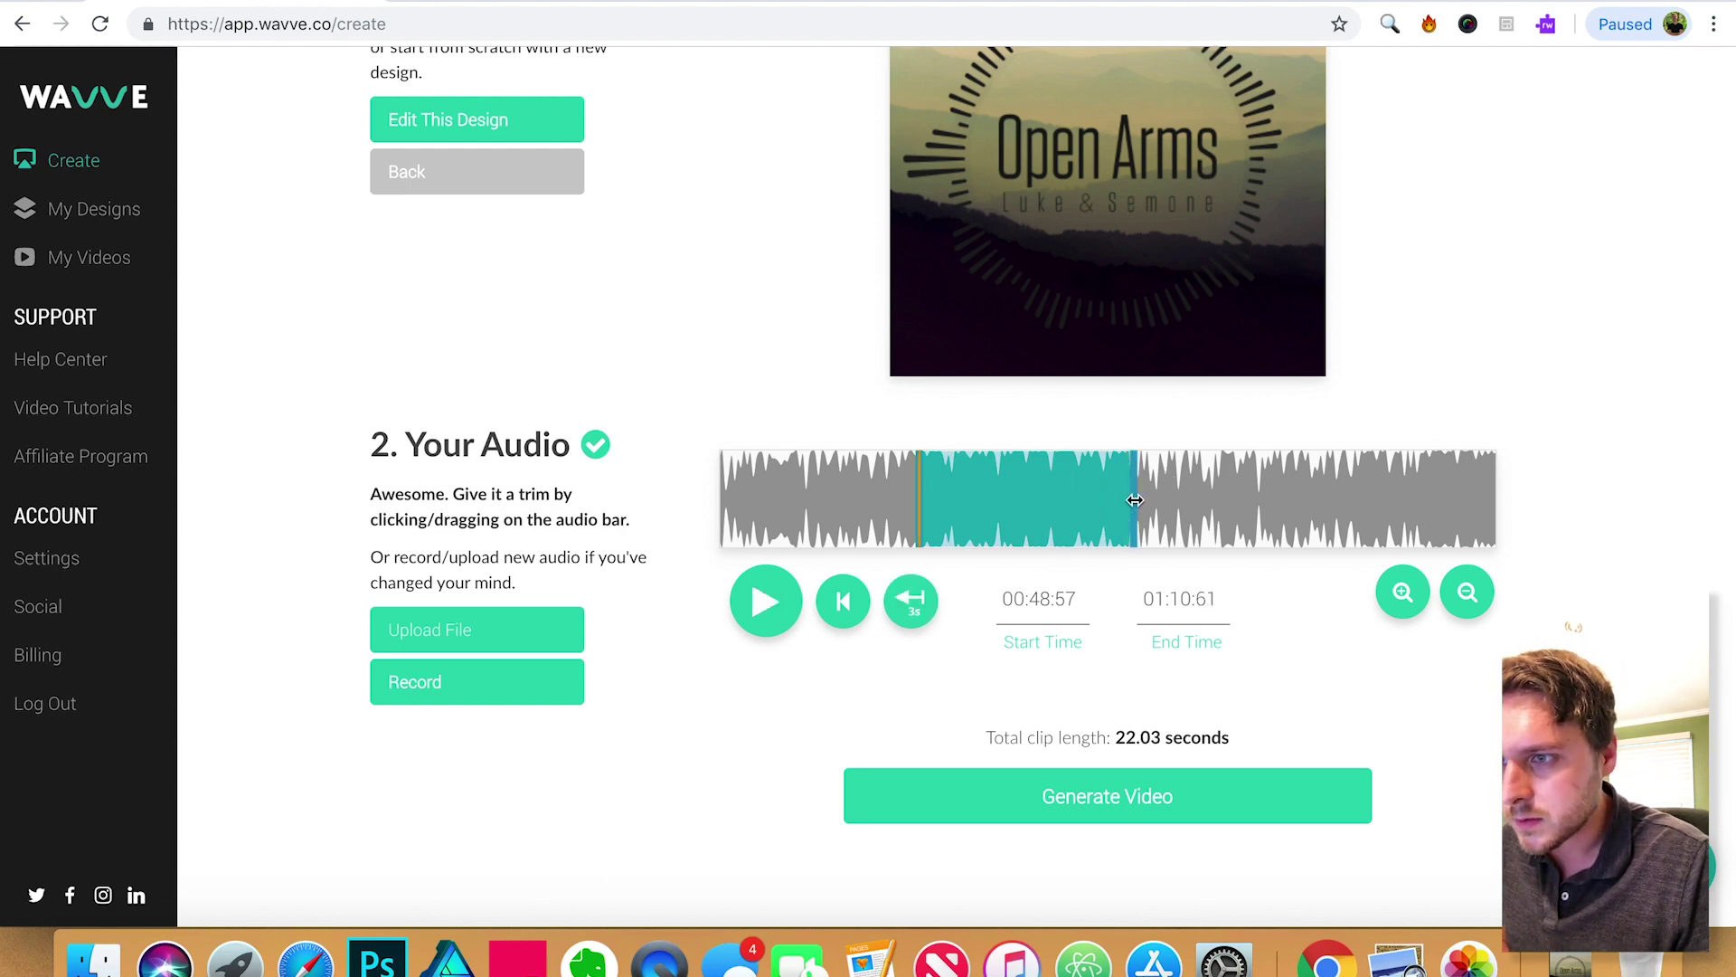
{"action": "key", "text": "space"}
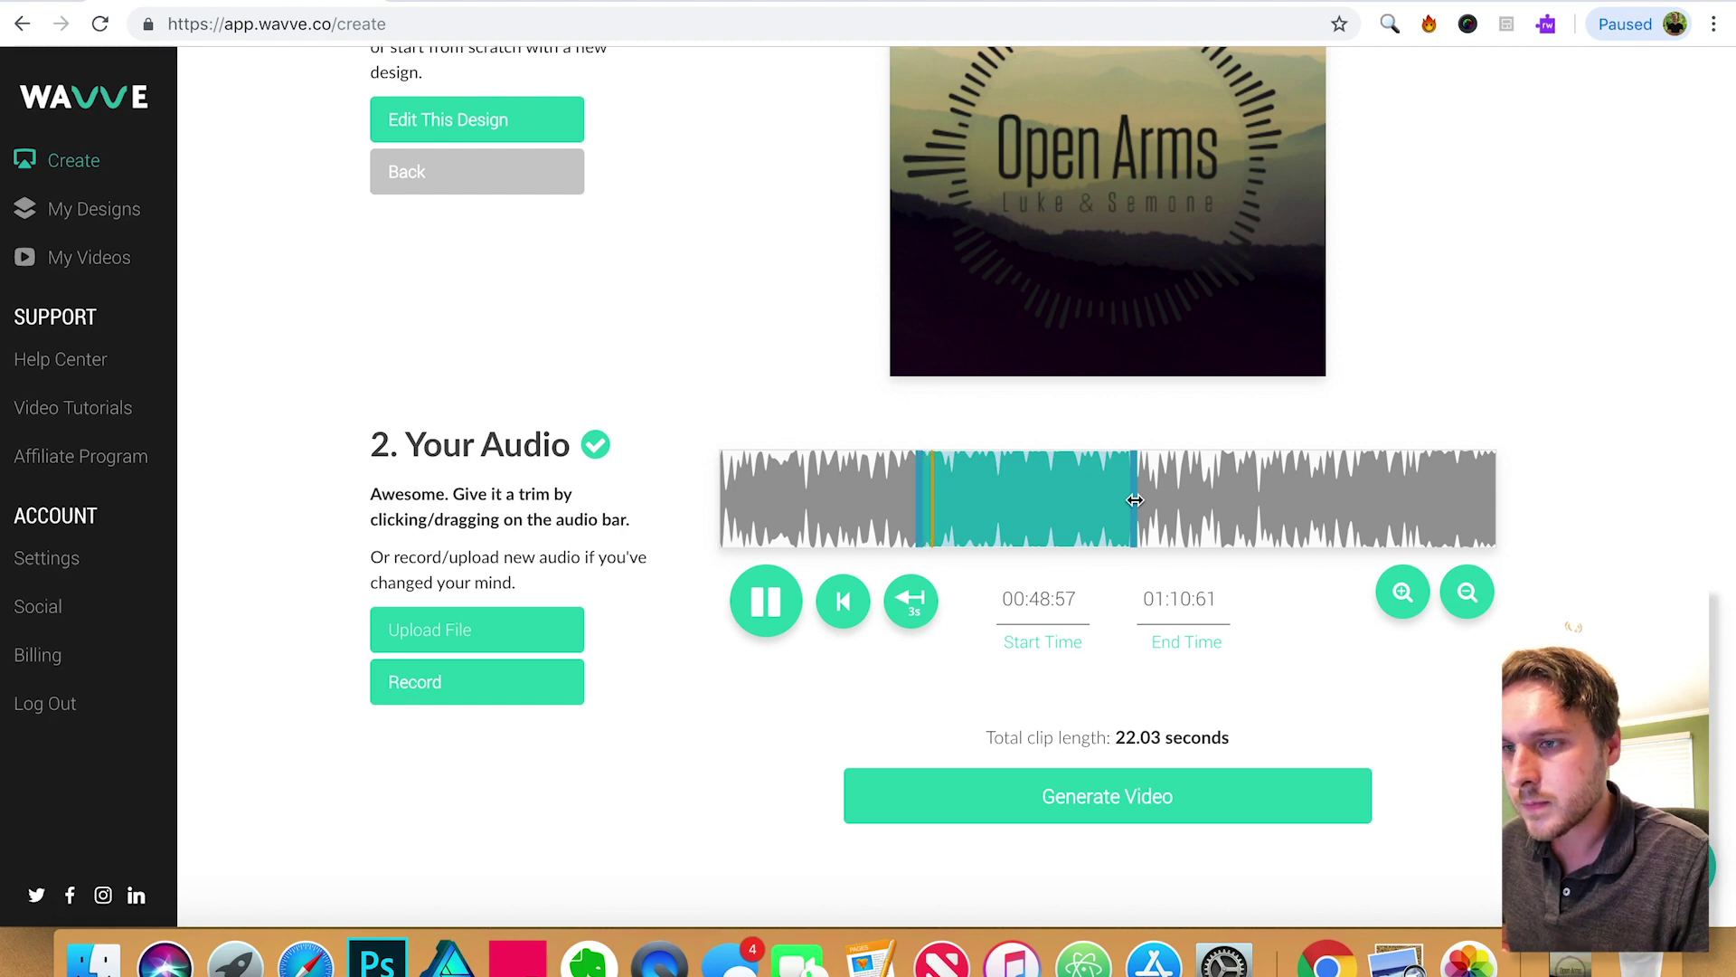
{"action": "left_click", "coordinate": [1135, 500]}
{"action": "left_click", "coordinate": [922, 606]}
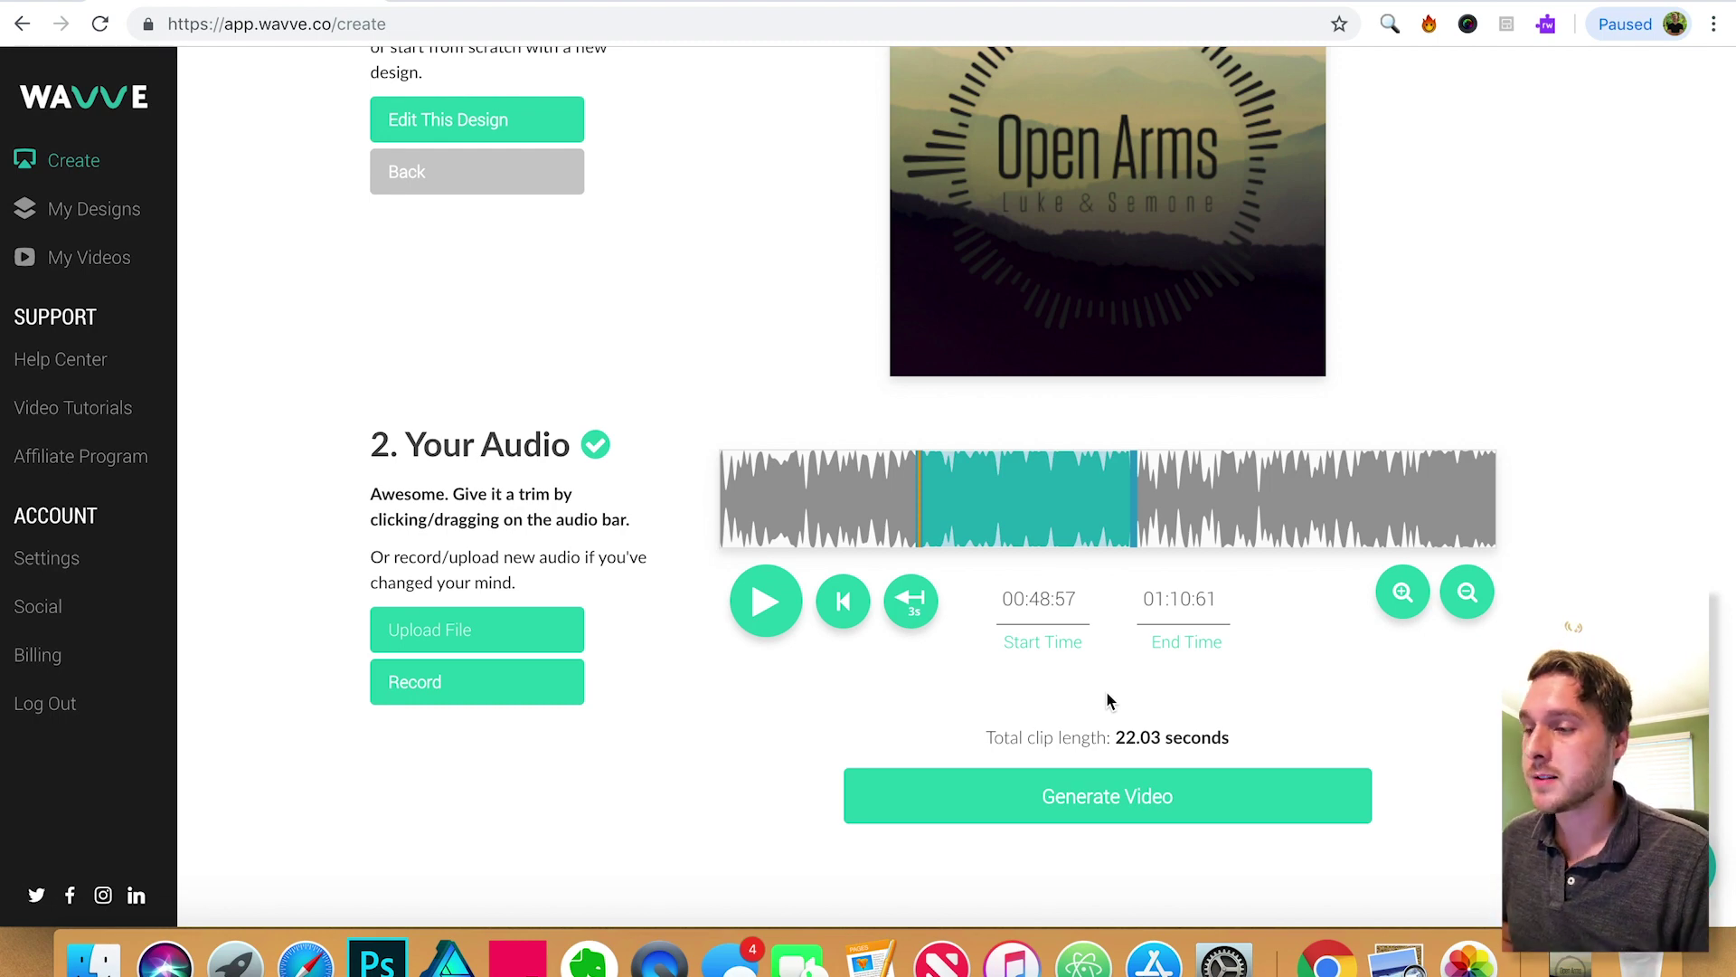
- Generate the Open Arms video from the design and the 22-second clip
{"action": "left_click", "coordinate": [1213, 812]}
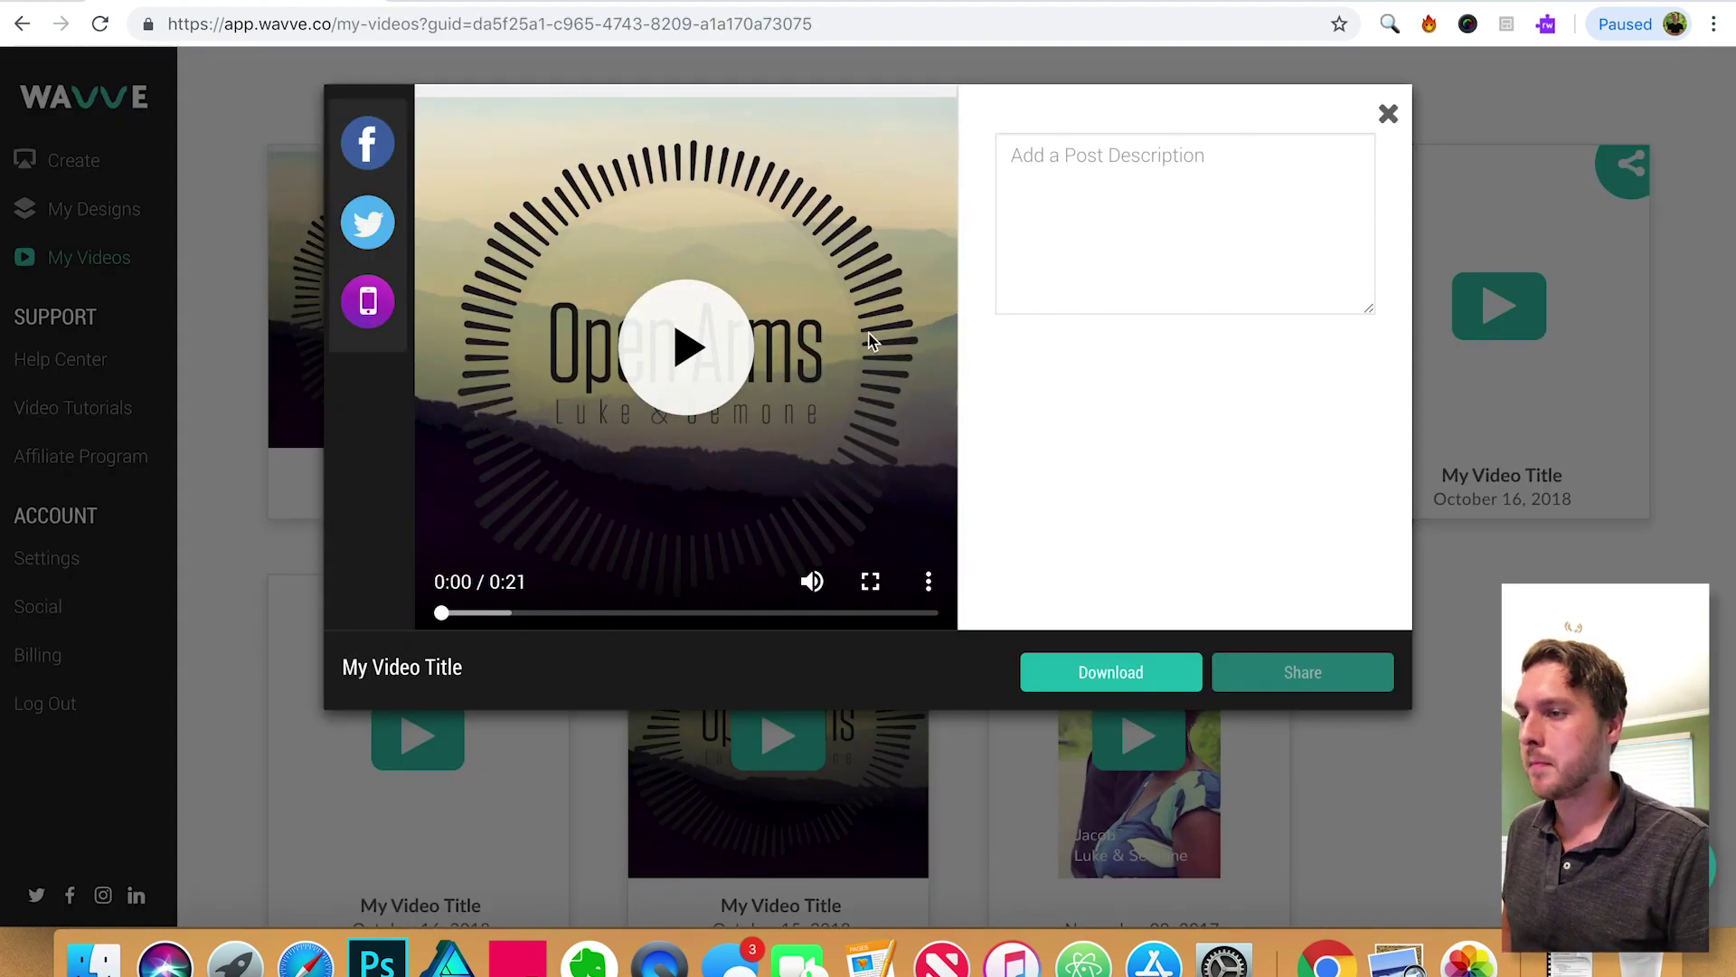
- Play the generated 0:21 Open Arms video in the preview window
{"action": "left_click", "coordinate": [680, 349]}
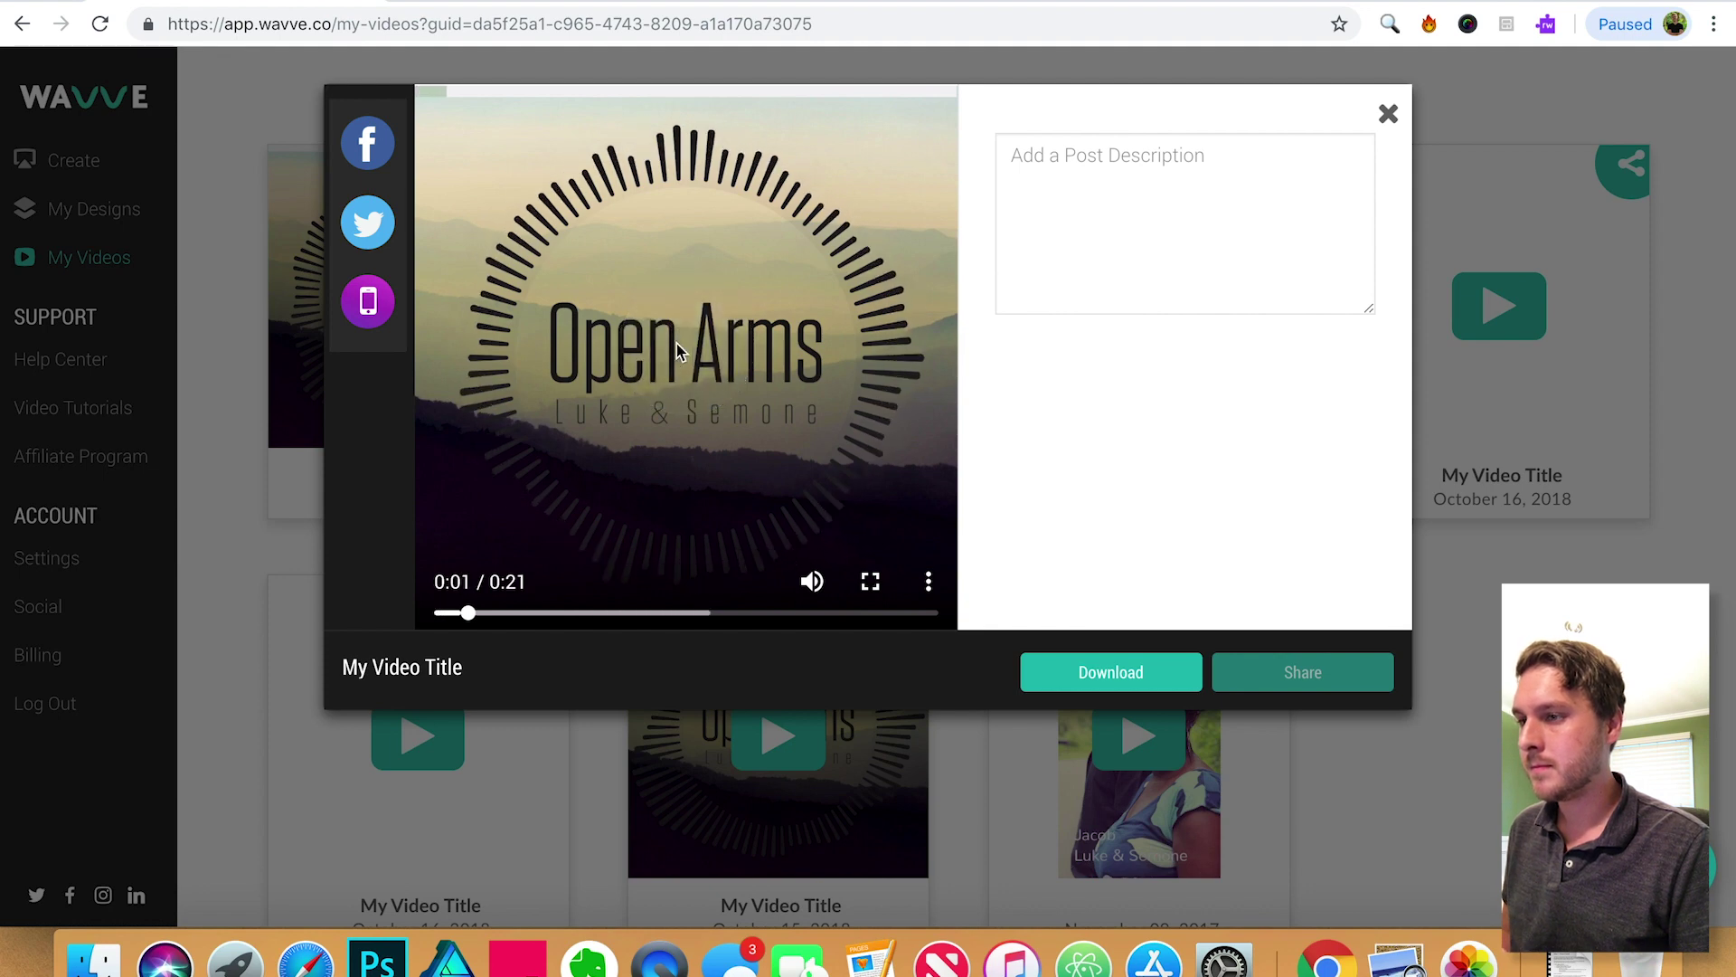